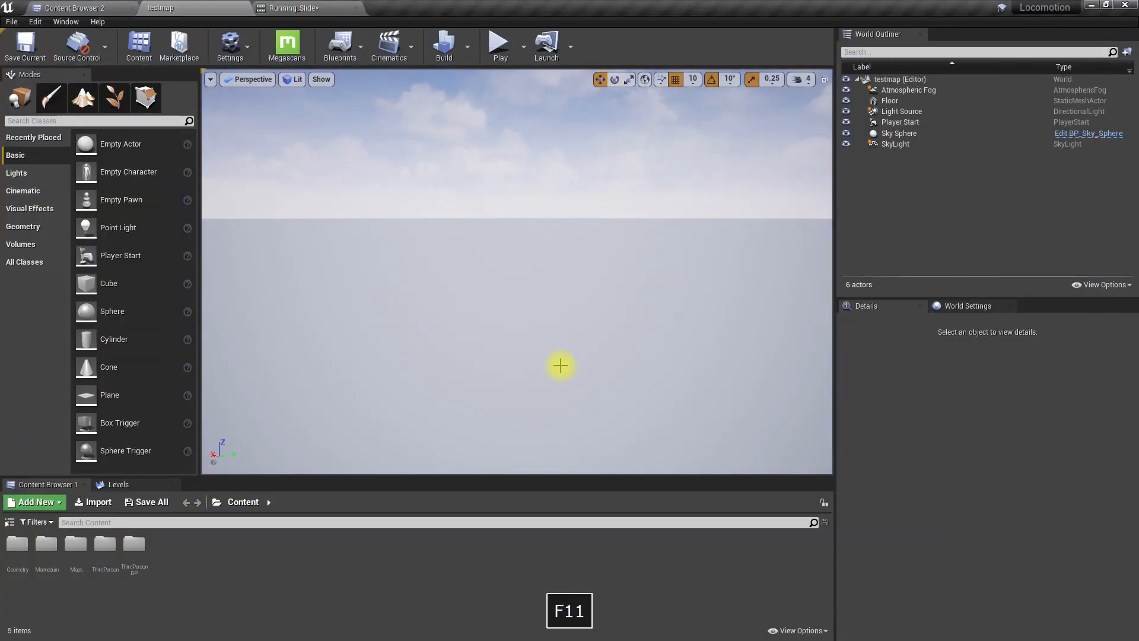
Scrub through the Running_Slide animation preview and return to the testmap level
left_click(294, 8)
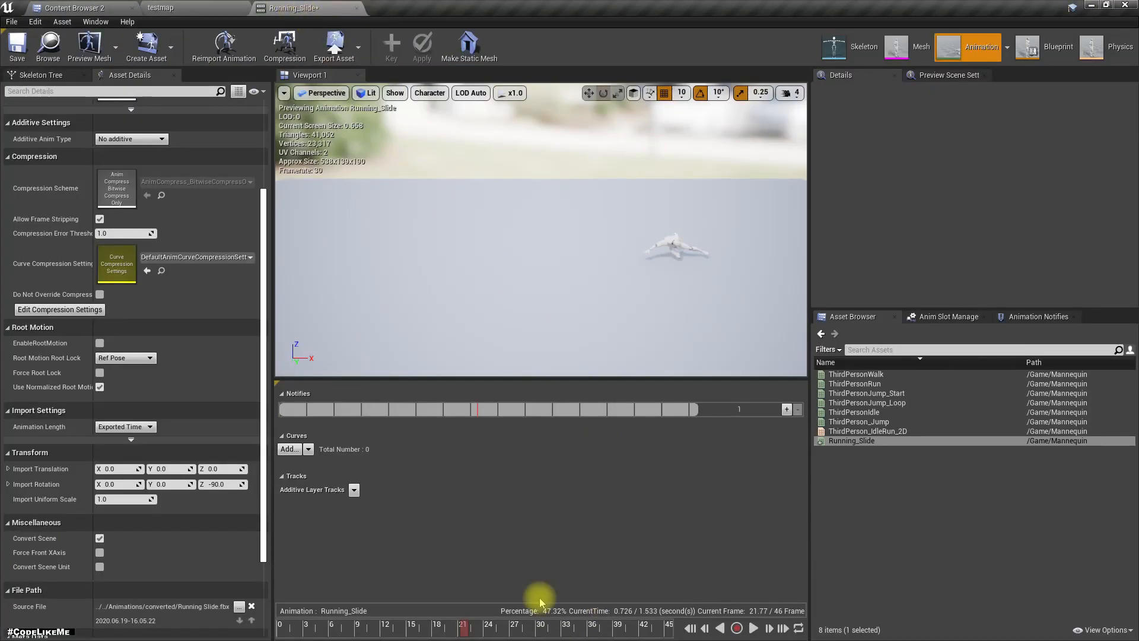
left_click_drag(488, 627, 410, 627)
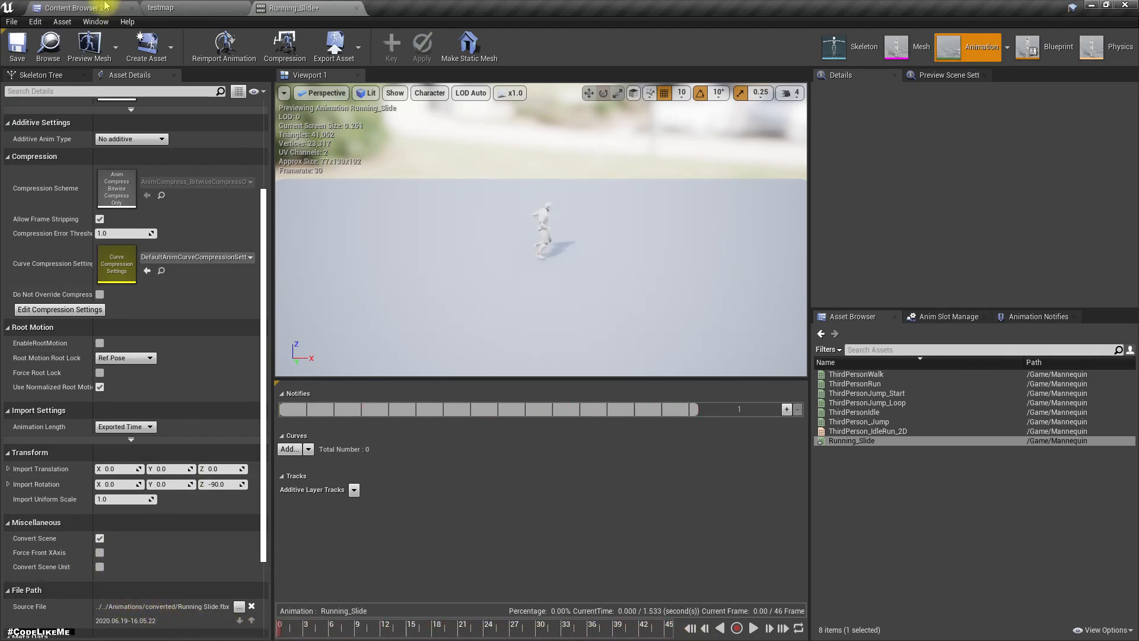
left_click(203, 7)
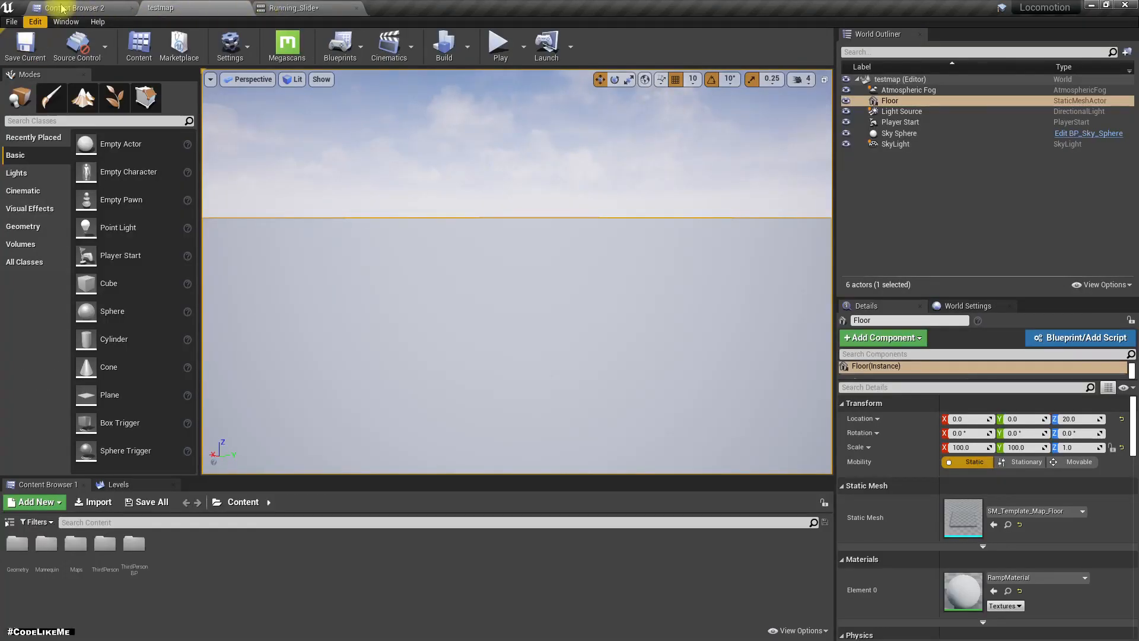
right_click_drag(415, 259, 407, 261)
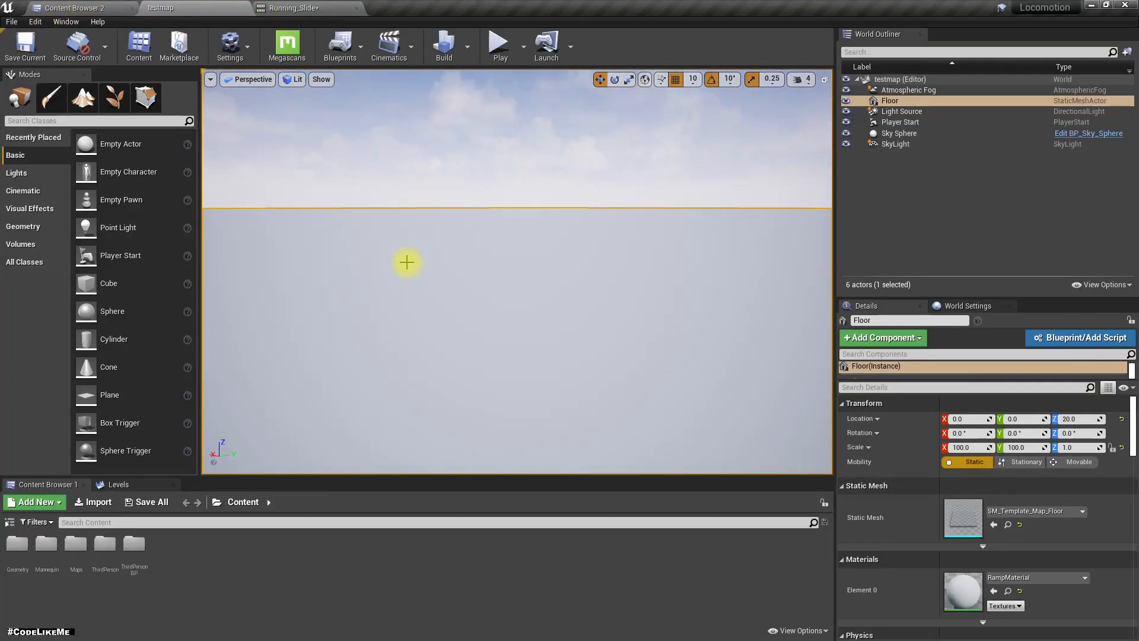
Play-test the level fullscreen, then show the content folder tree and head to Project Settings
key("F11")
key("alt+p")
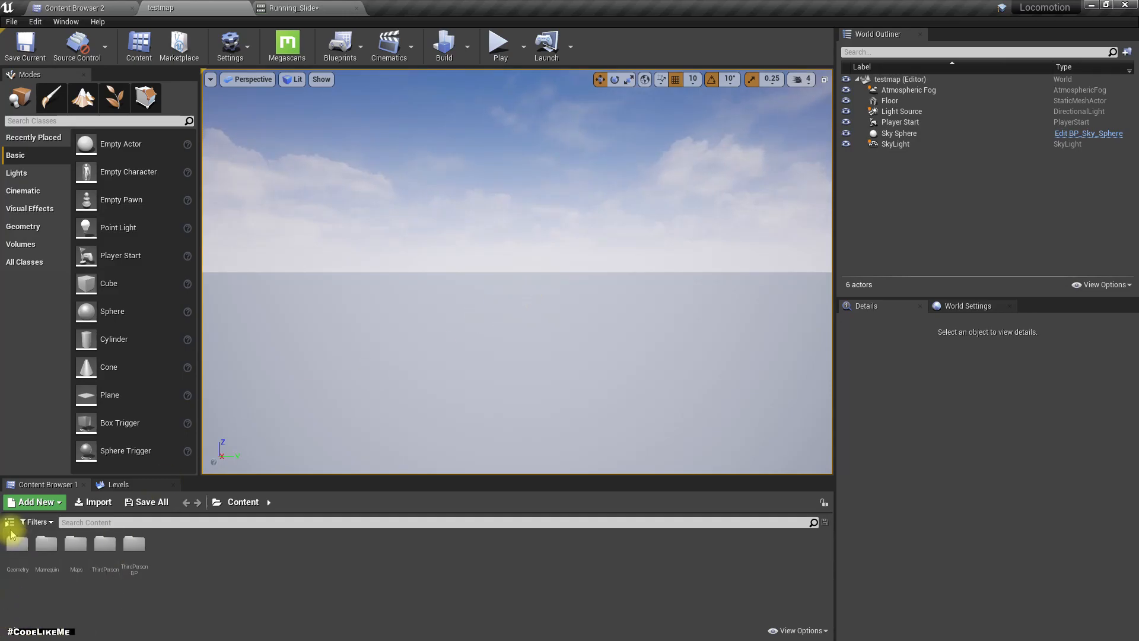
left_click(10, 523)
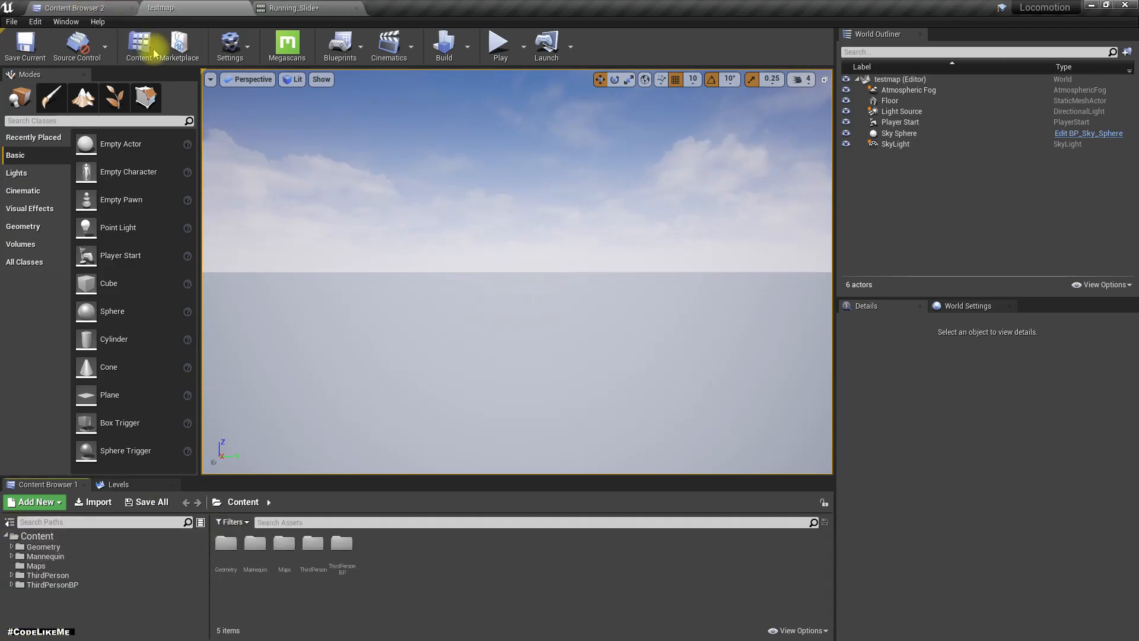
left_click(230, 43)
Add a new action mapping named Crouch on the Input settings page
left_click(254, 92)
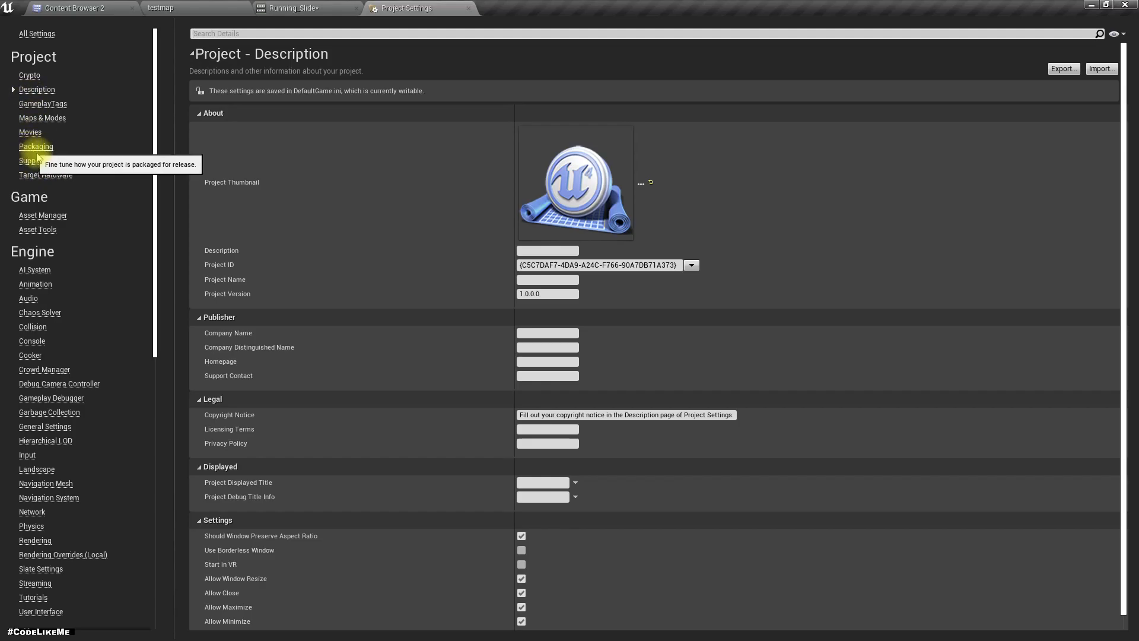
left_click(27, 455)
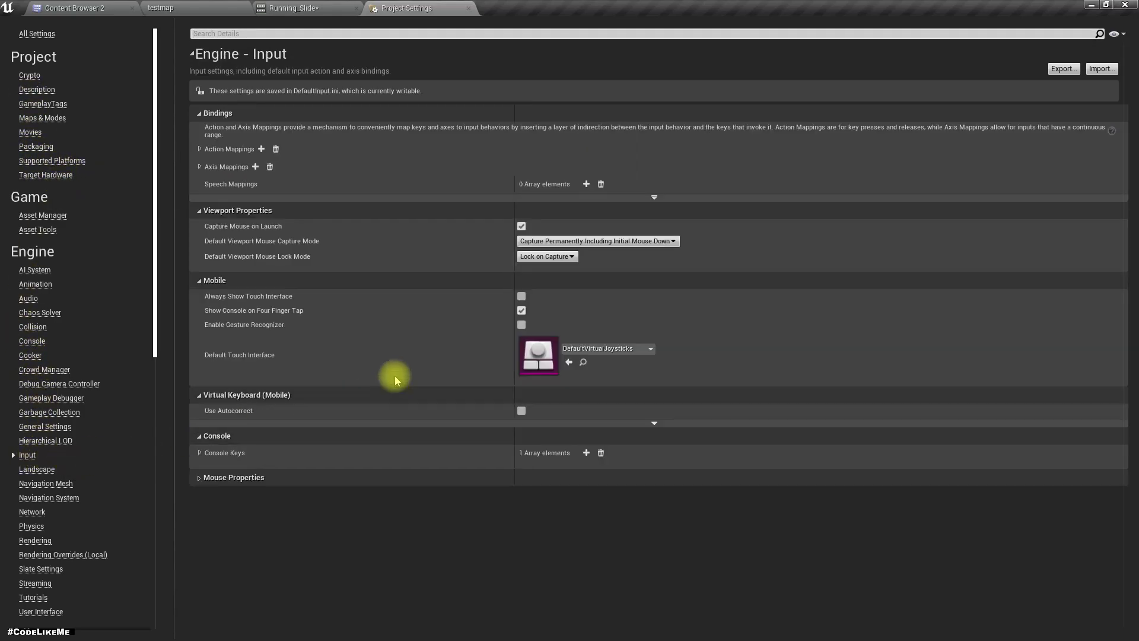
left_click(200, 149)
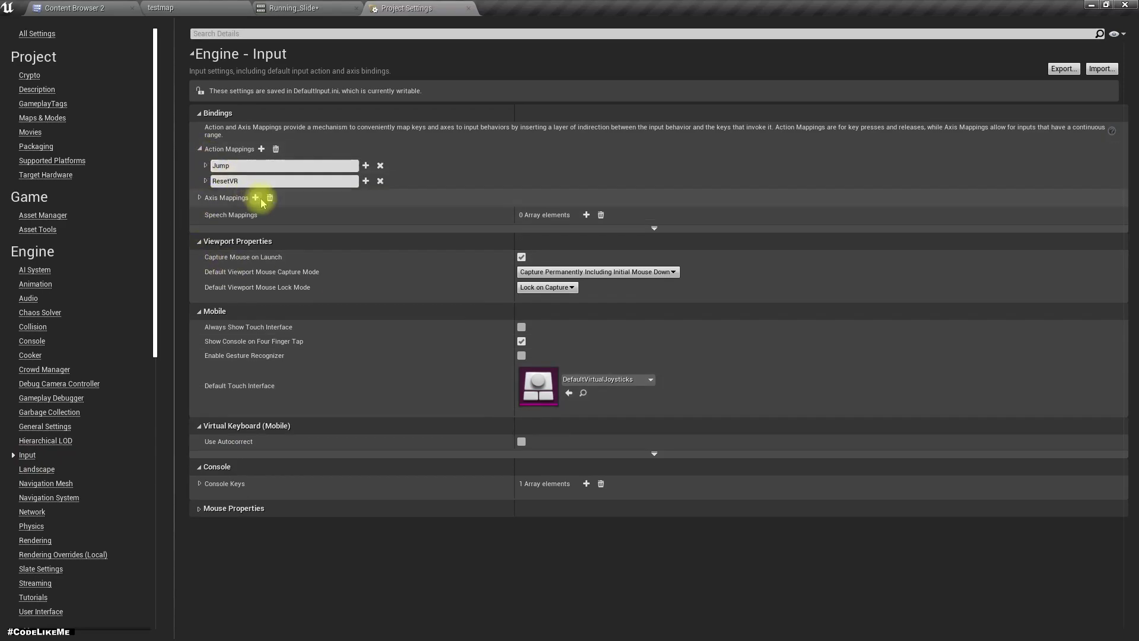
left_click(261, 149)
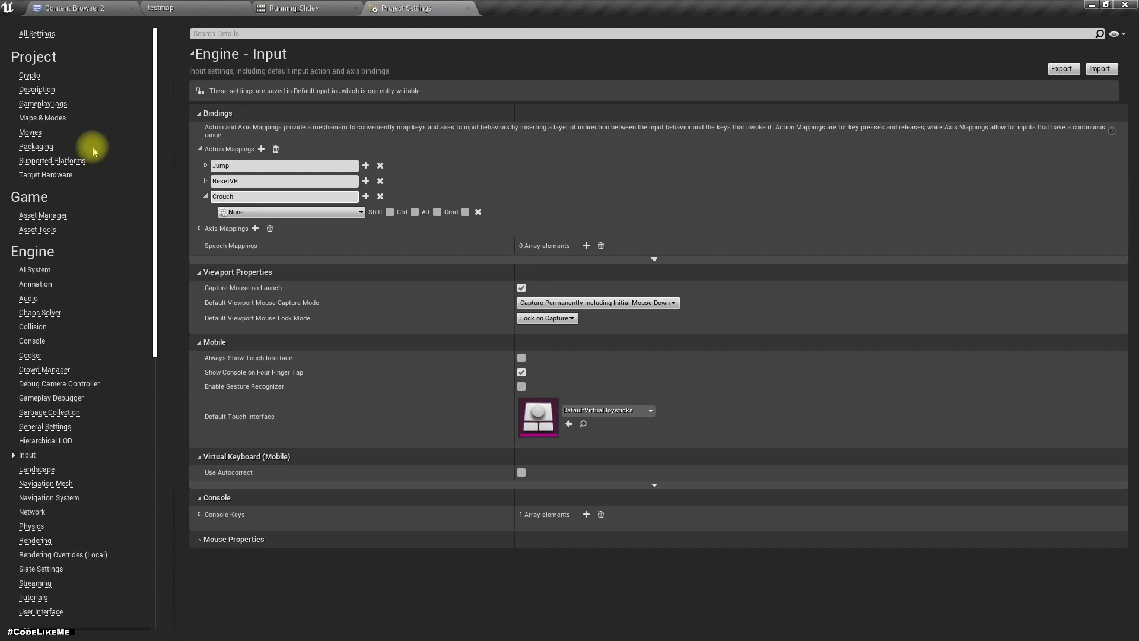
Bind the keyboard C key to the Crouch mapping and close Project Settings
left_click(239, 211)
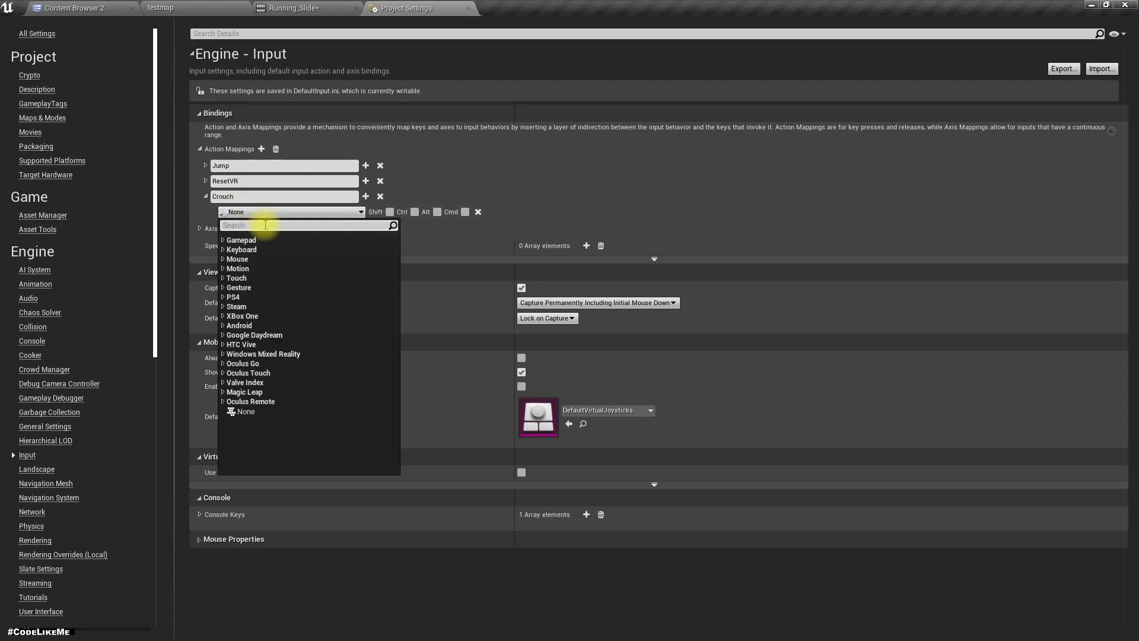
left_click(248, 252)
scroll(288, 286, "down", 5)
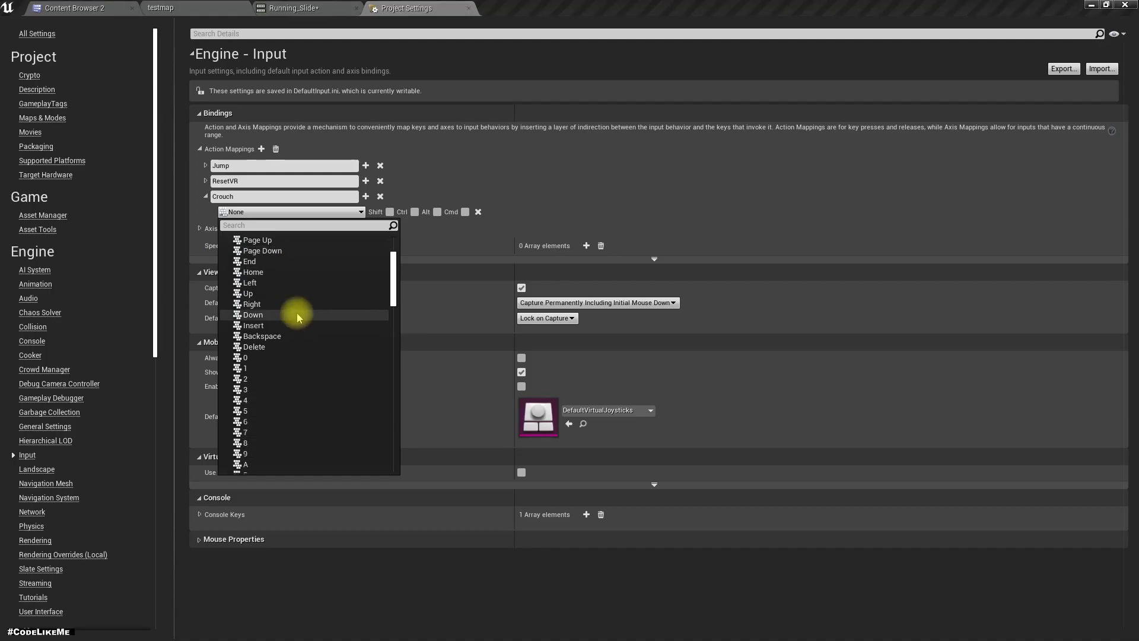
scroll(297, 321, "down", 3)
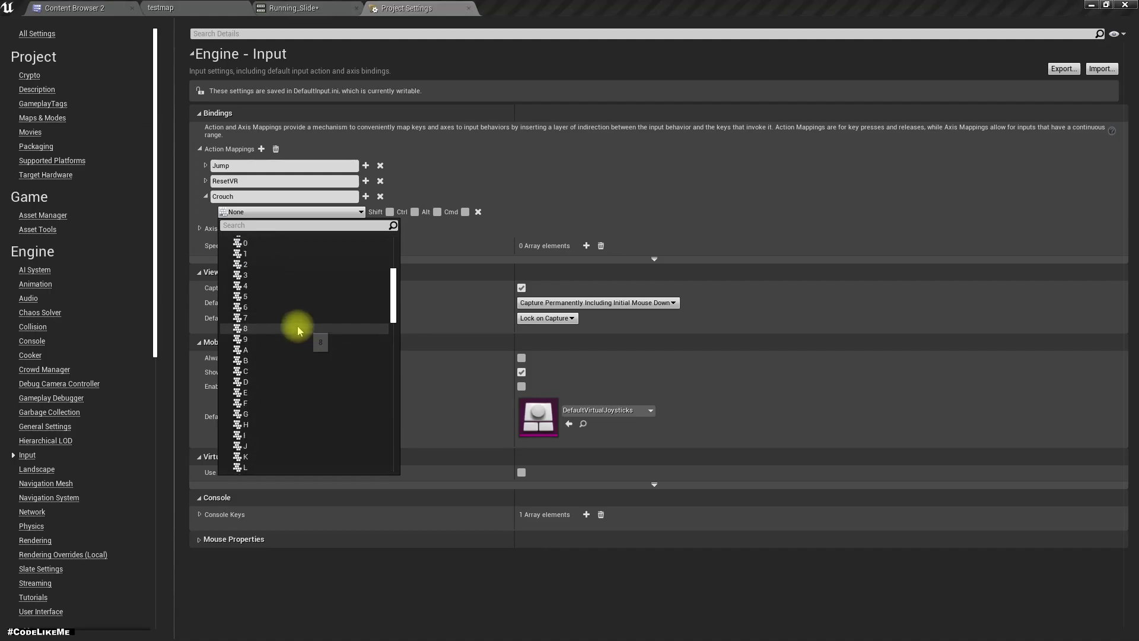
left_click(247, 371)
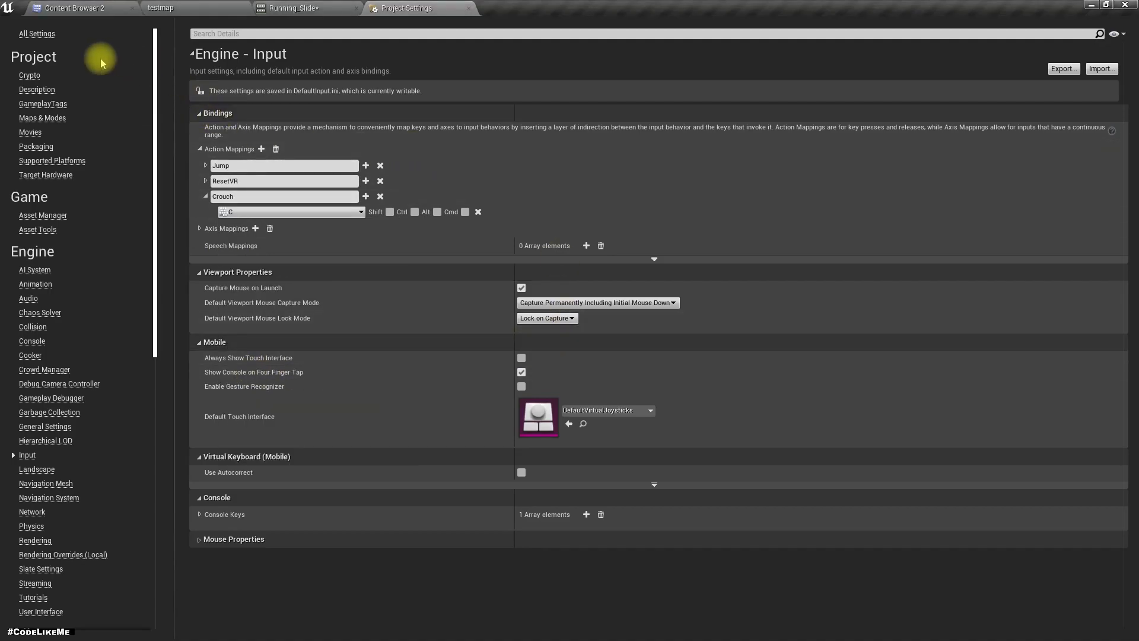
left_click(465, 8)
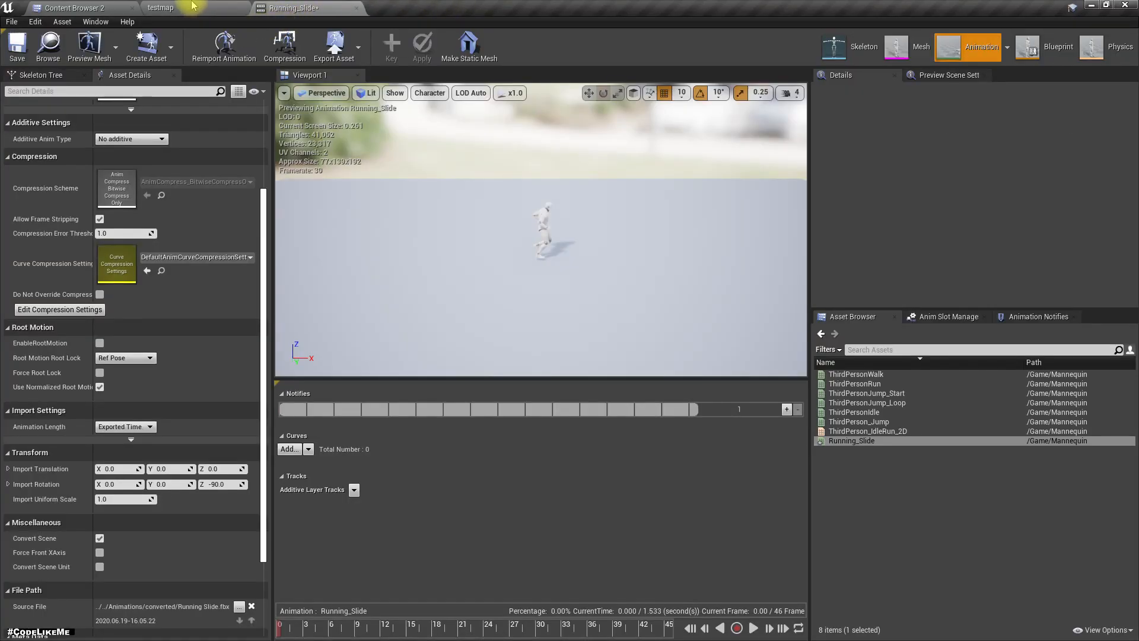
In testmap's World Settings, locate the game mode's Default Pawn Class asset
left_click(192, 6)
left_click(979, 307)
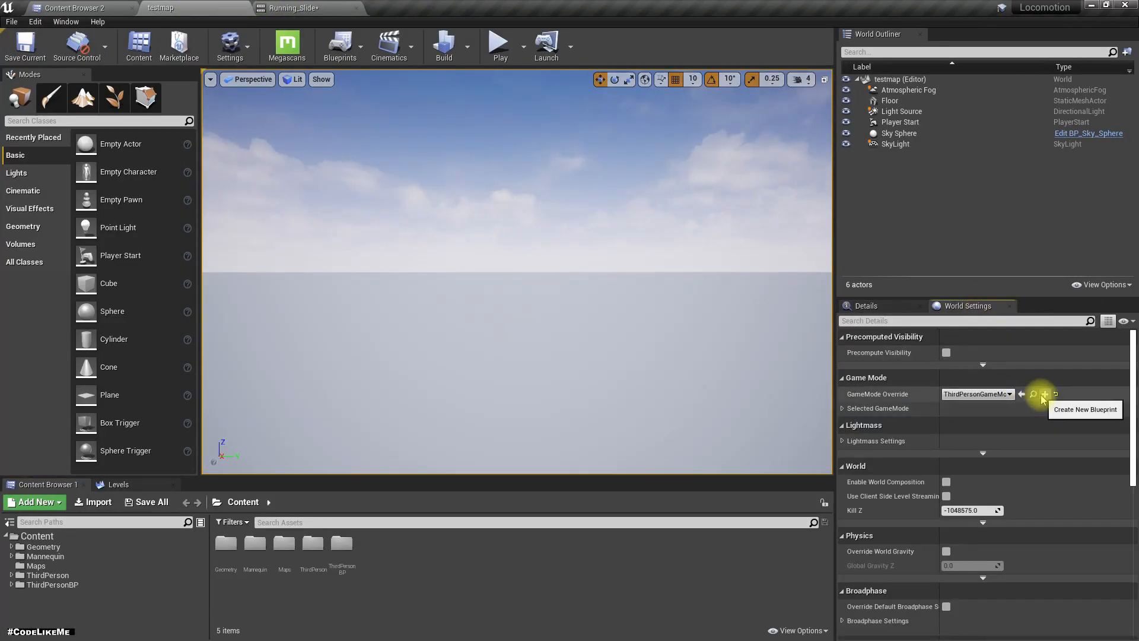
left_click(1043, 396)
key("Escape")
left_click(690, 184)
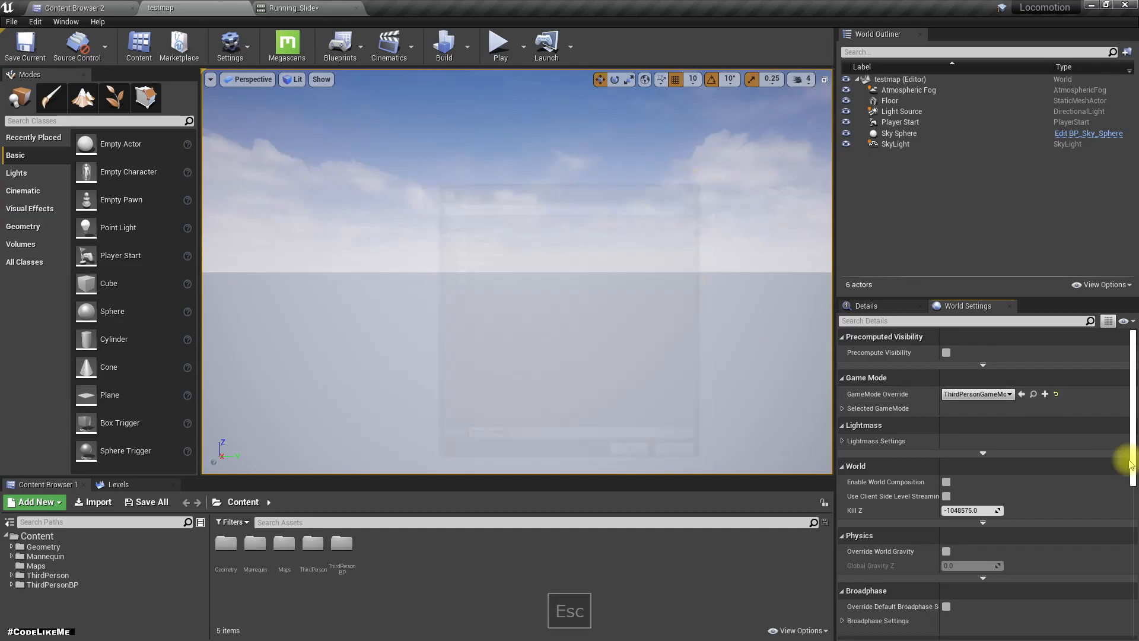
left_click(843, 408)
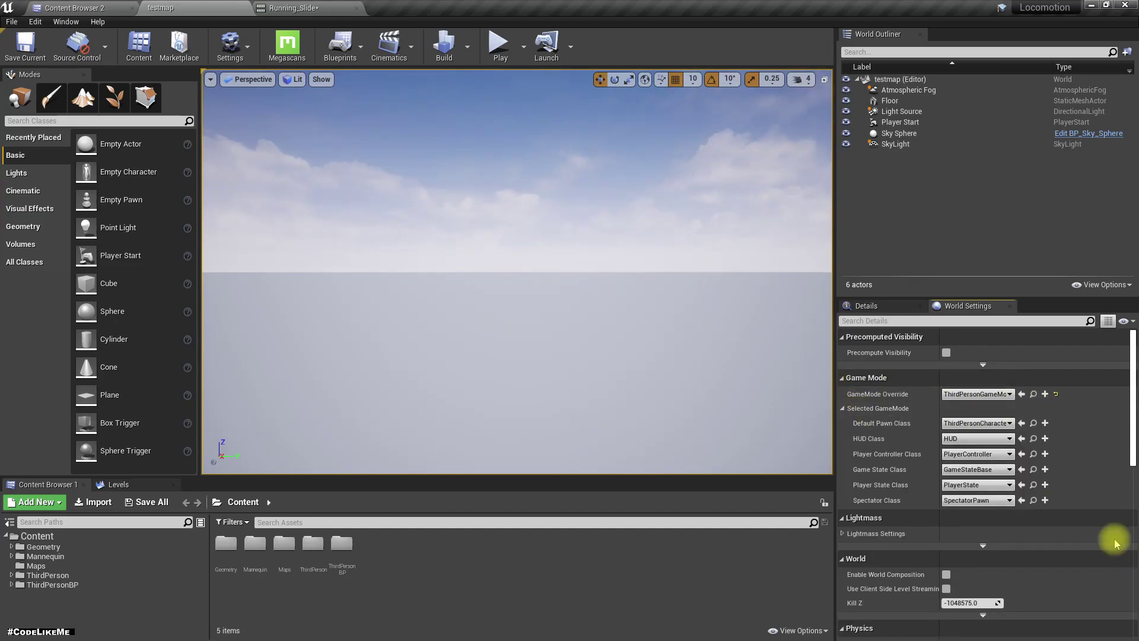
left_click(1033, 422)
Open the ThirdPersonCharacter Blueprint and bring empty Event Graph space below the Branch into view
double_click(225, 552)
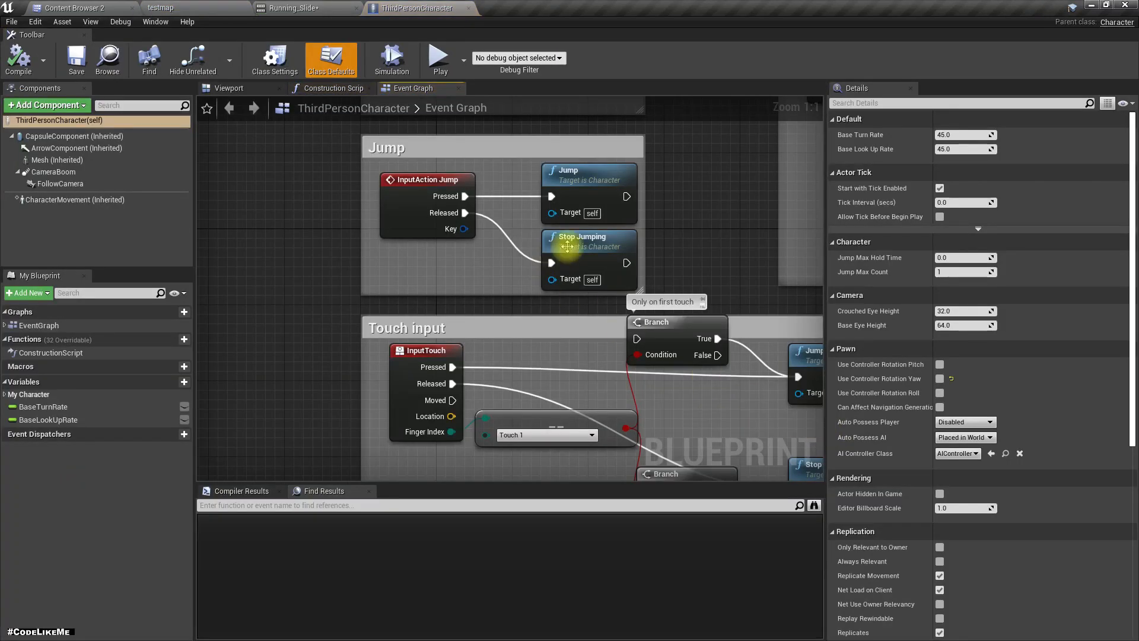
scroll(570, 275, "down", 5)
scroll(537, 464, "down", 1)
right_click_drag(537, 464, 508, 307)
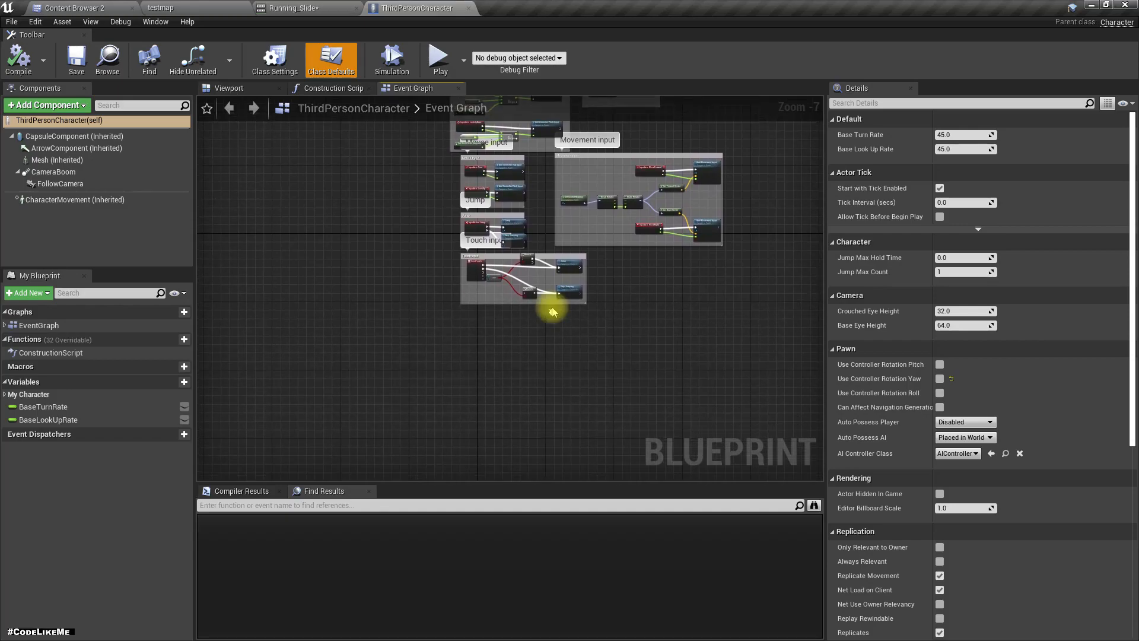
scroll(508, 306, "up", 3)
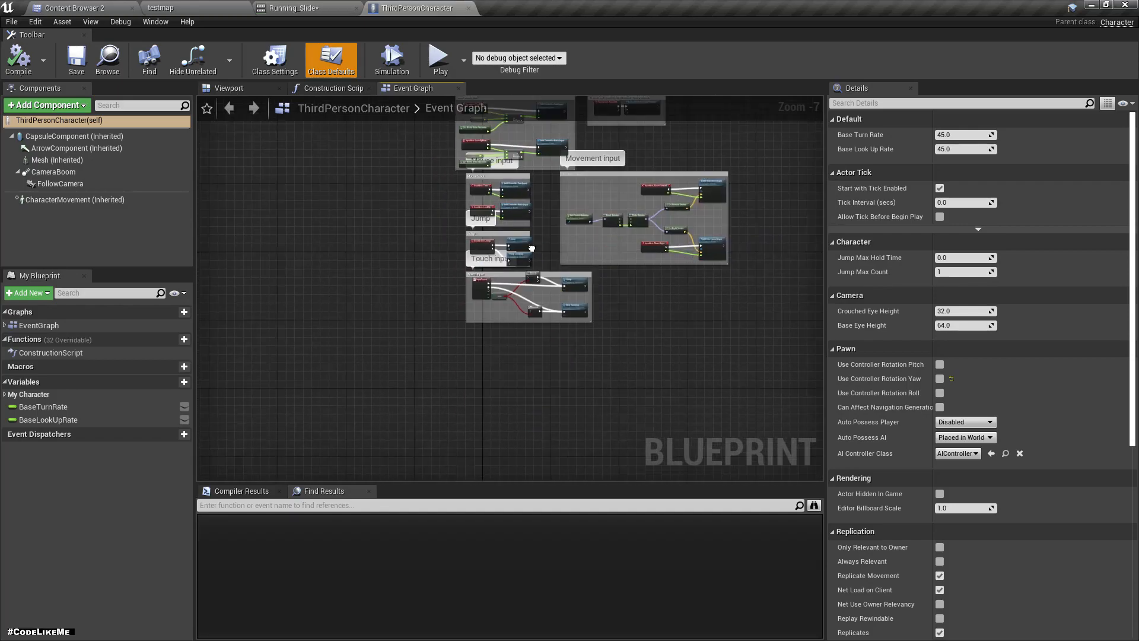
scroll(516, 259, "up", 2)
scroll(368, 267, "up", 2)
right_click_drag(368, 267, 387, 328)
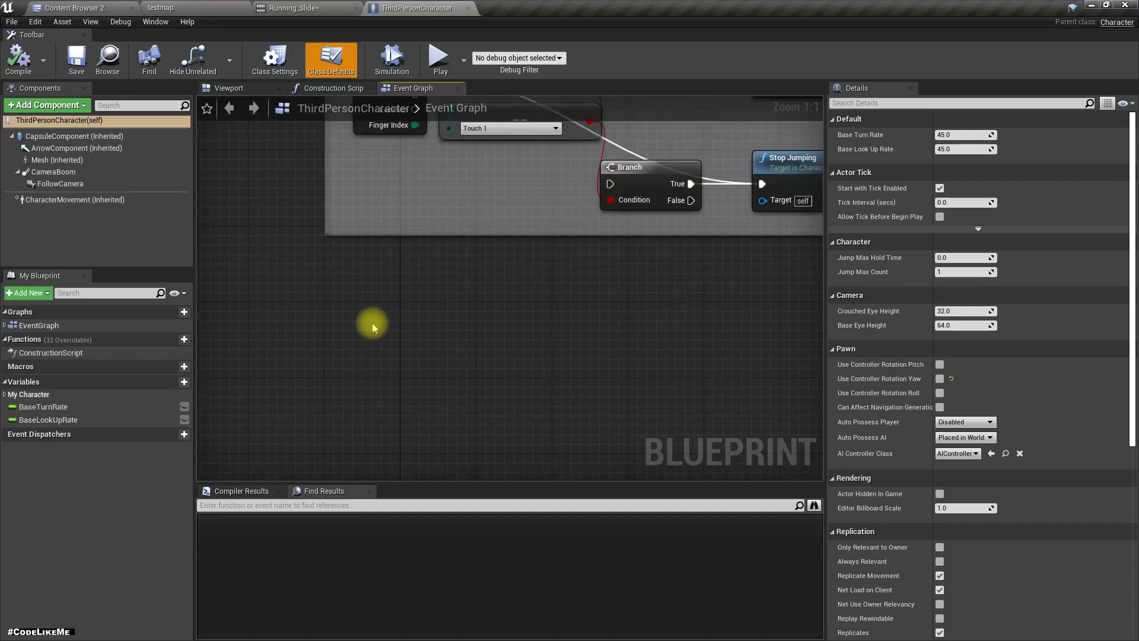
Add an InputAction Crouch event node to the Event Graph
right_click(375, 326)
type("crouc")
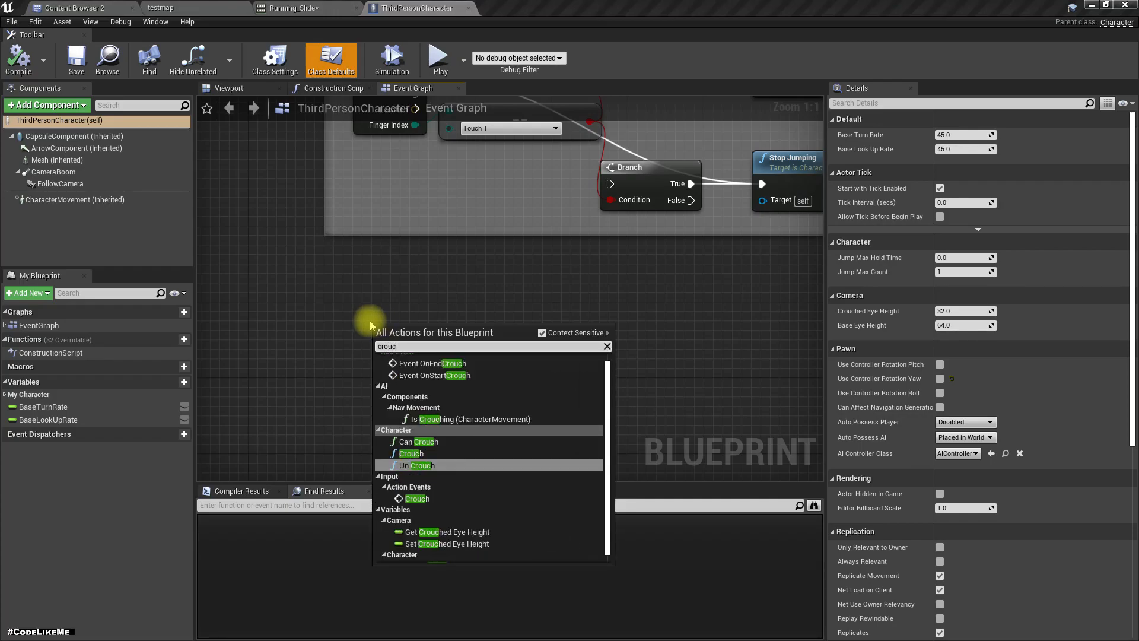
key("BackSpace")
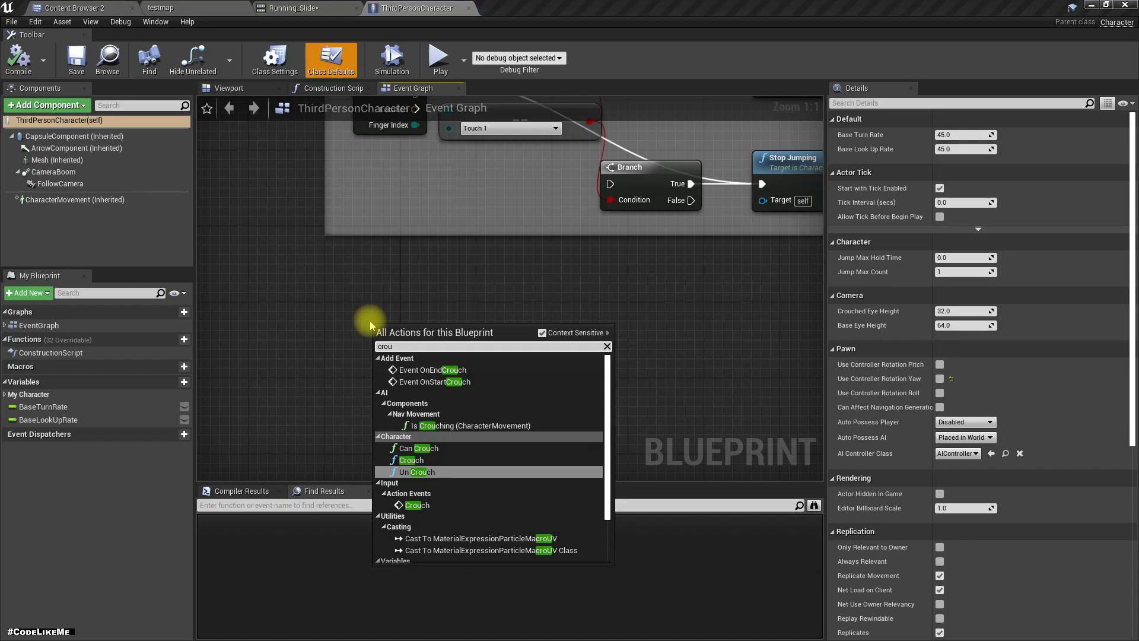
key("BackSpace")
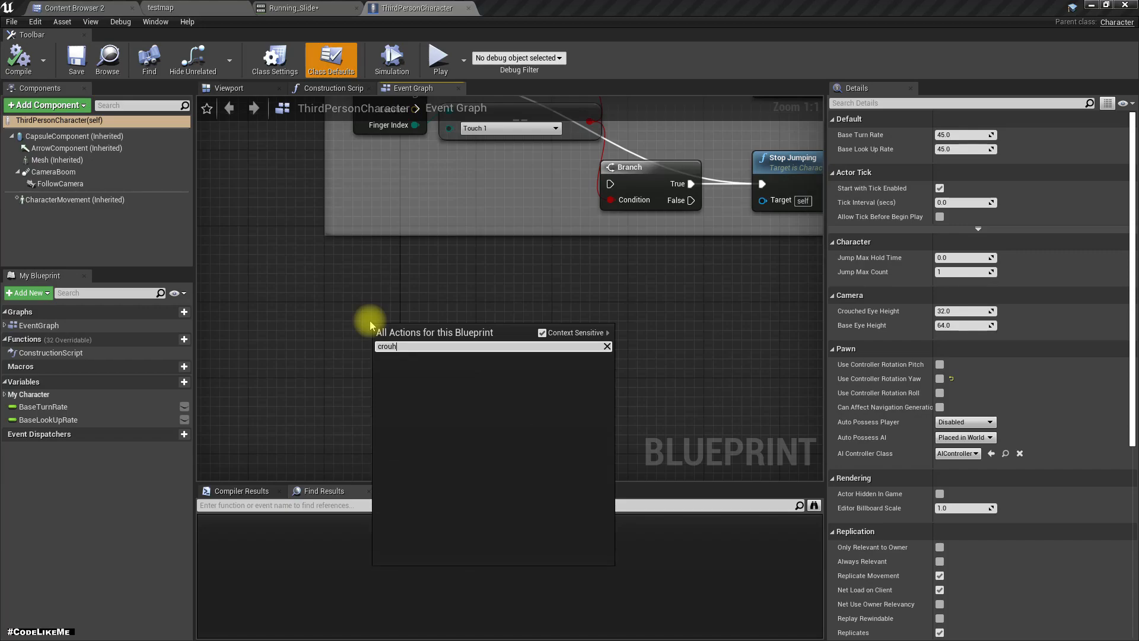
type("uch")
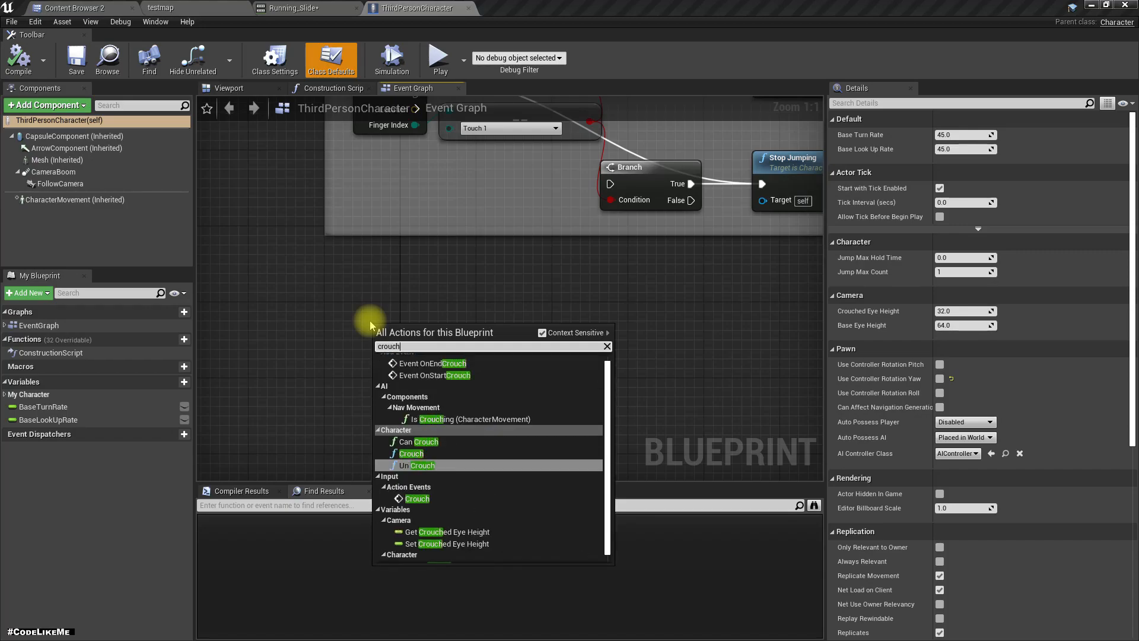
scroll(450, 480, "up", 1)
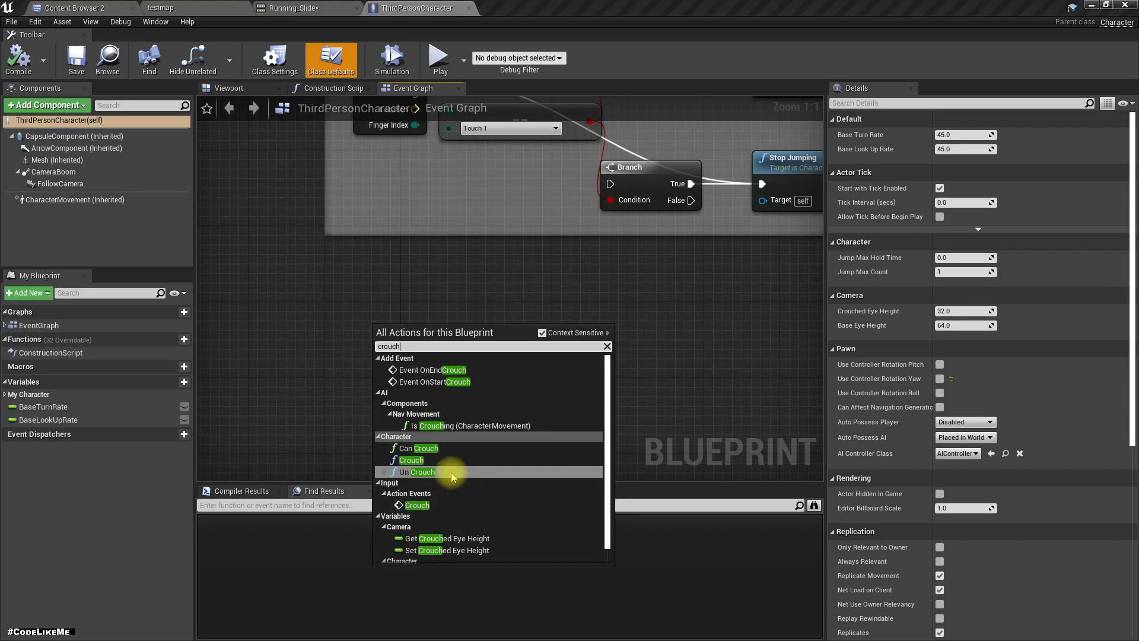
left_click(417, 505)
Position the InputAction Crouch node and start a wire from its Pressed output
right_click_drag(454, 433, 484, 327)
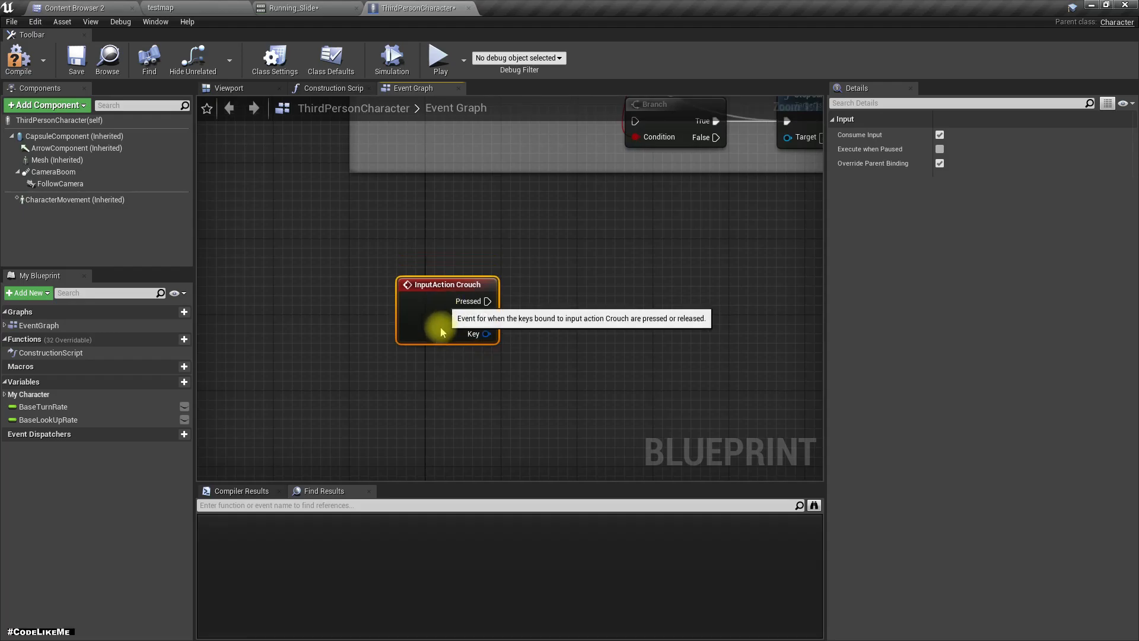
left_click_drag(483, 326, 401, 345)
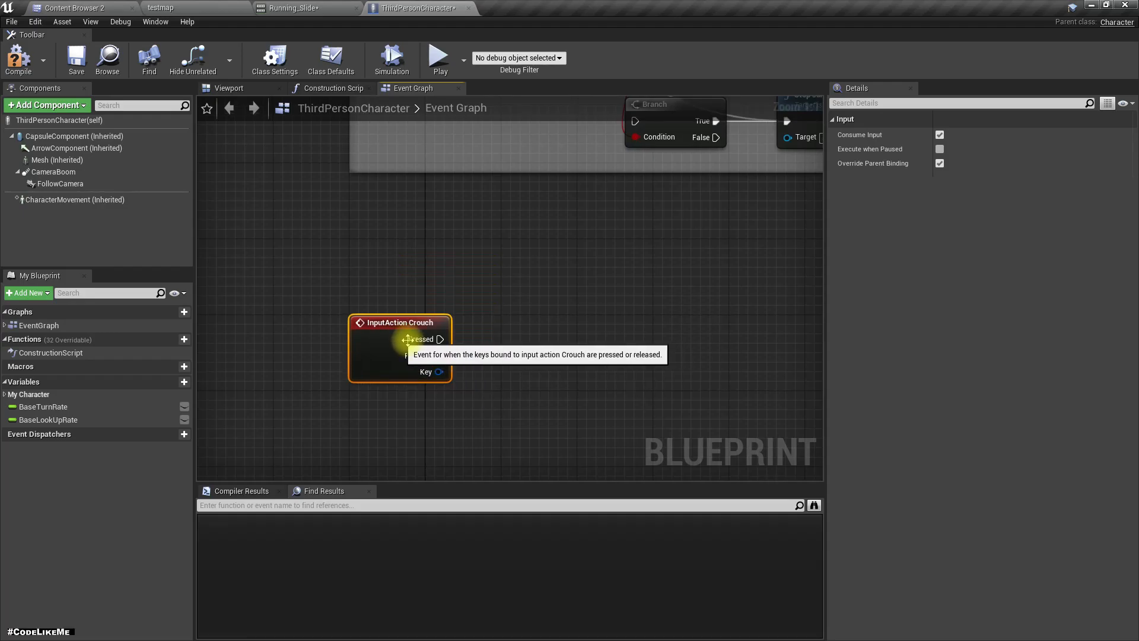
right_click_drag(406, 340, 362, 319)
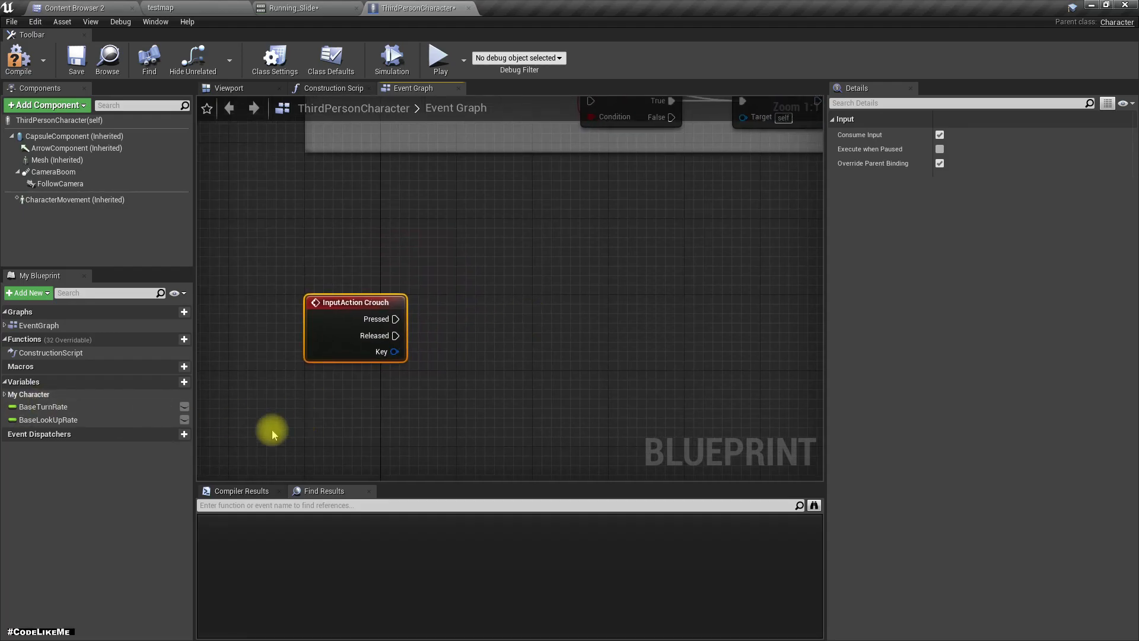
right_click_drag(362, 319, 305, 334)
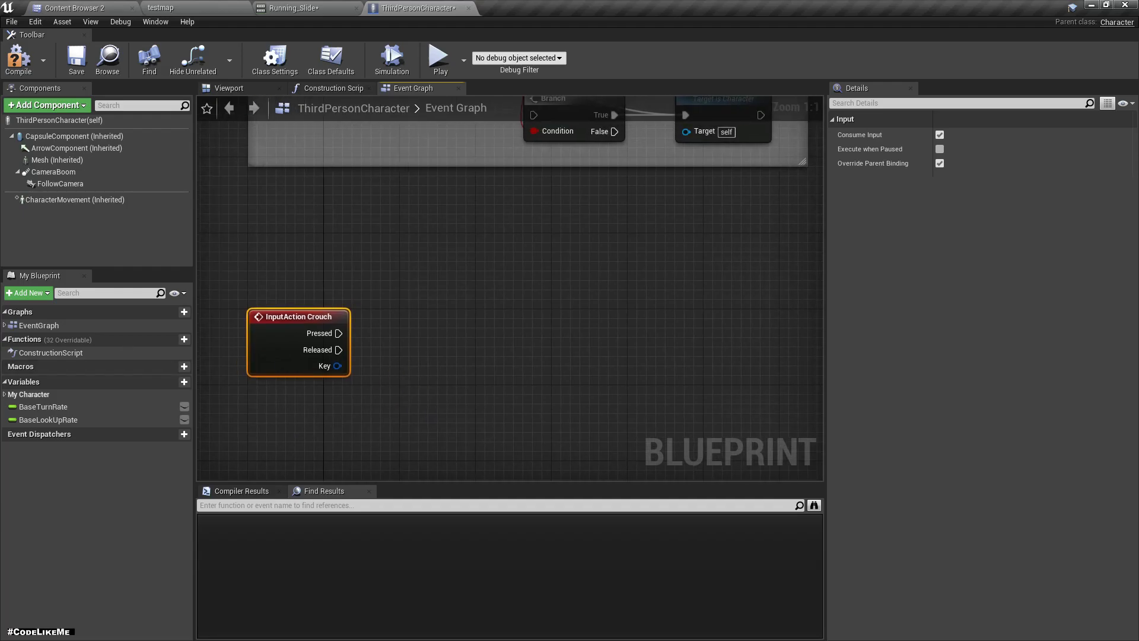
right_click_drag(433, 407, 471, 407)
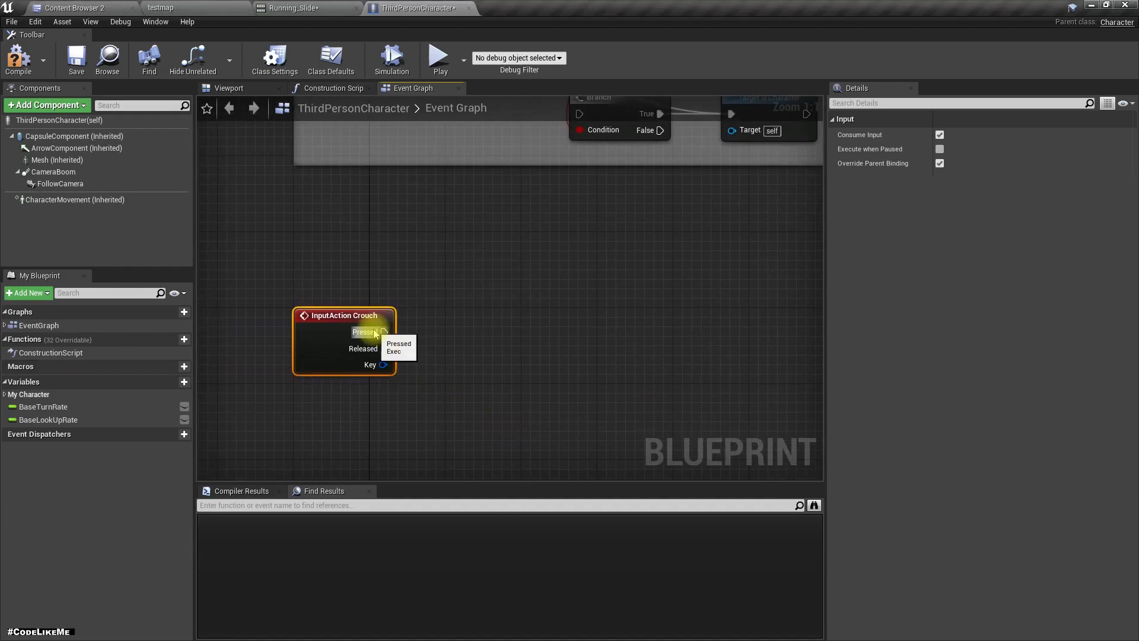
left_click_drag(375, 333, 538, 337)
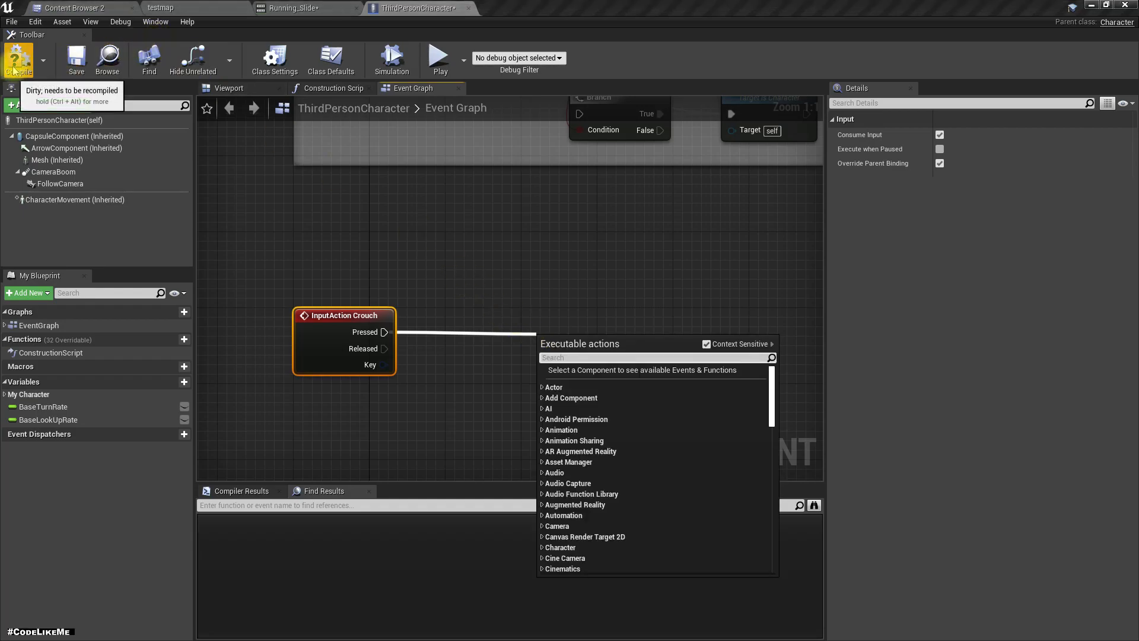
Drop the pending wire and select the CharacterMovement component to show its settings
left_click(316, 226)
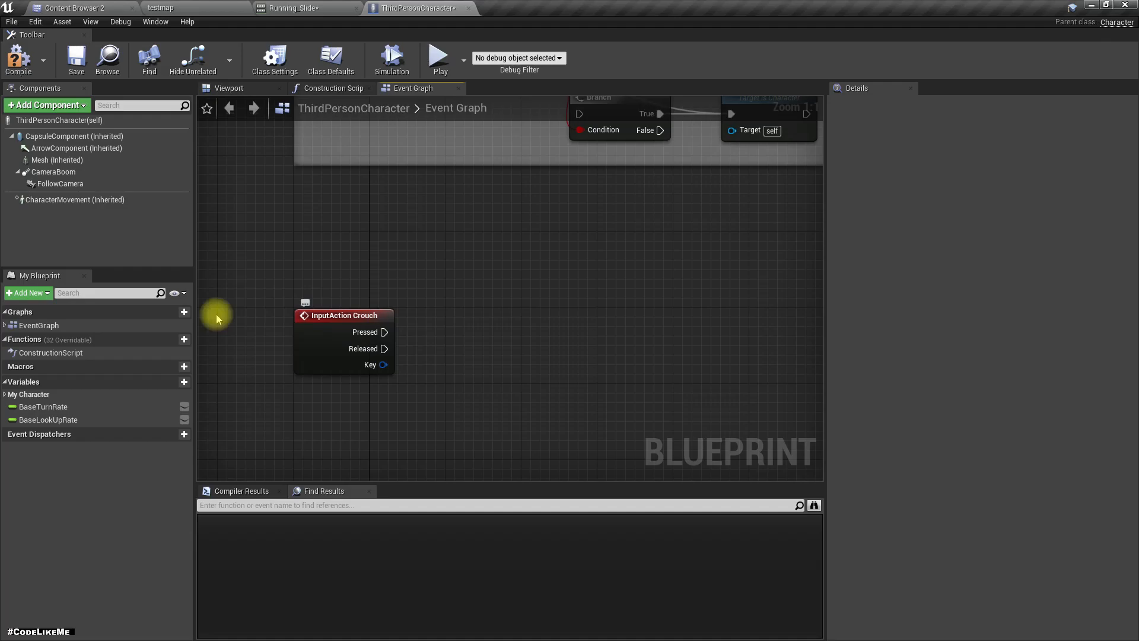
left_click(89, 200)
scroll(1075, 490, "down", 5)
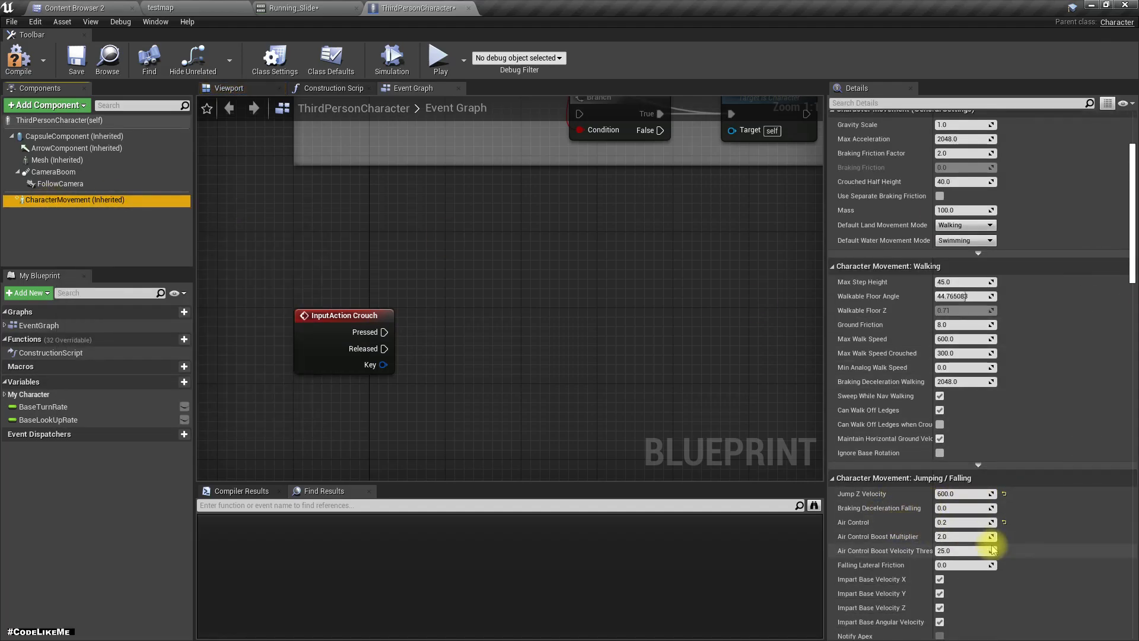
scroll(917, 303, "up", 3)
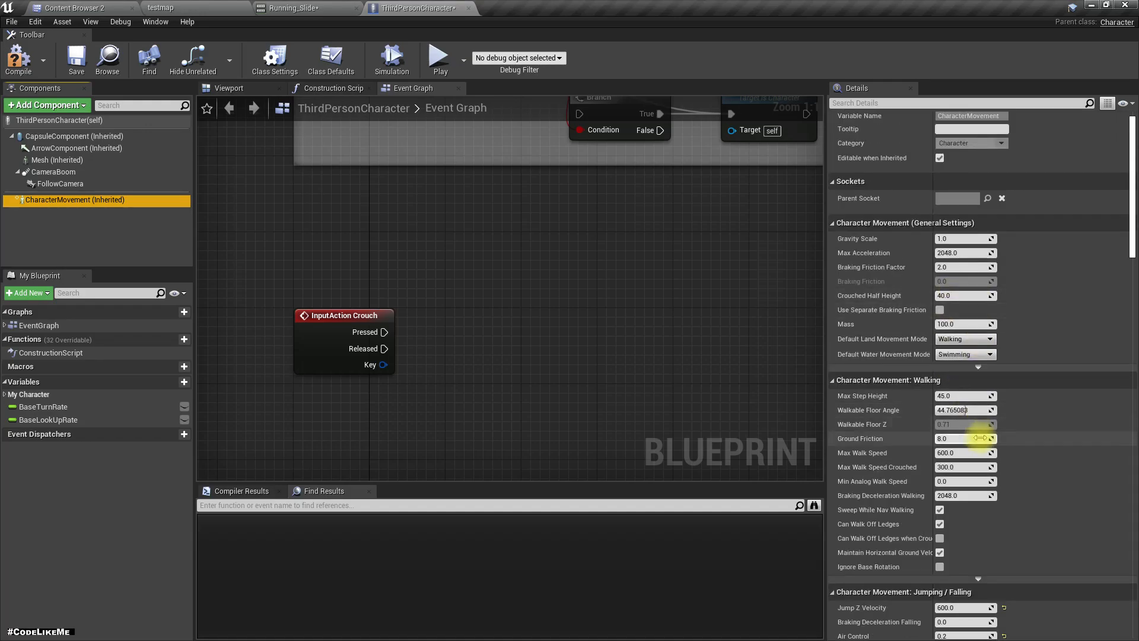
scroll(979, 401, "down", 3)
scroll(938, 499, "down", 3)
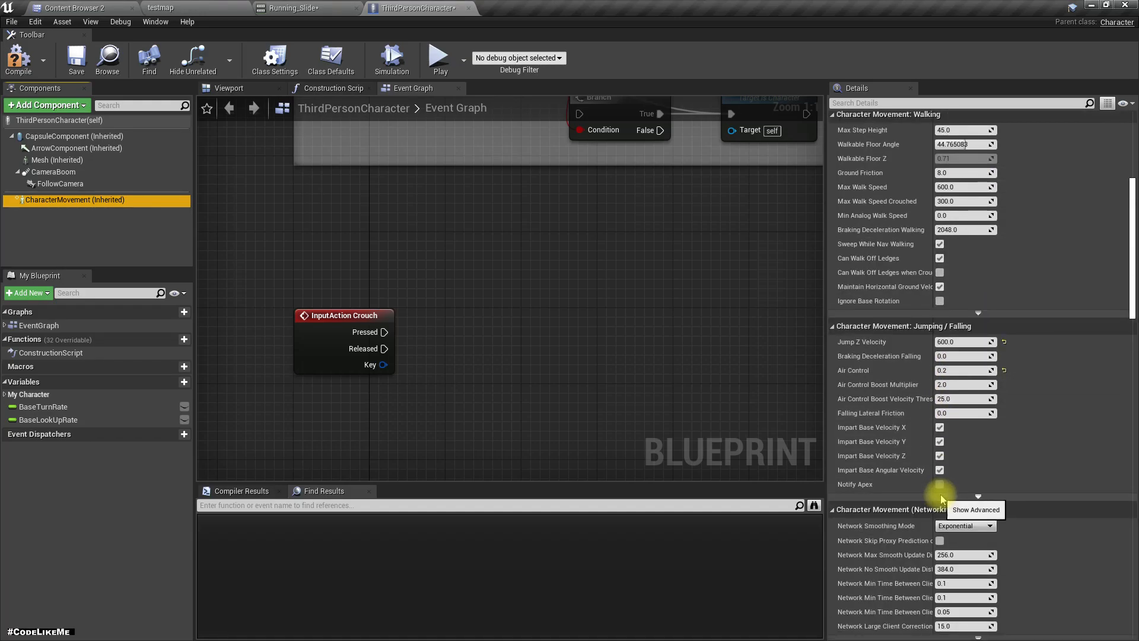
scroll(942, 491, "down", 3)
scroll(946, 496, "up", 3)
scroll(953, 499, "up", 1)
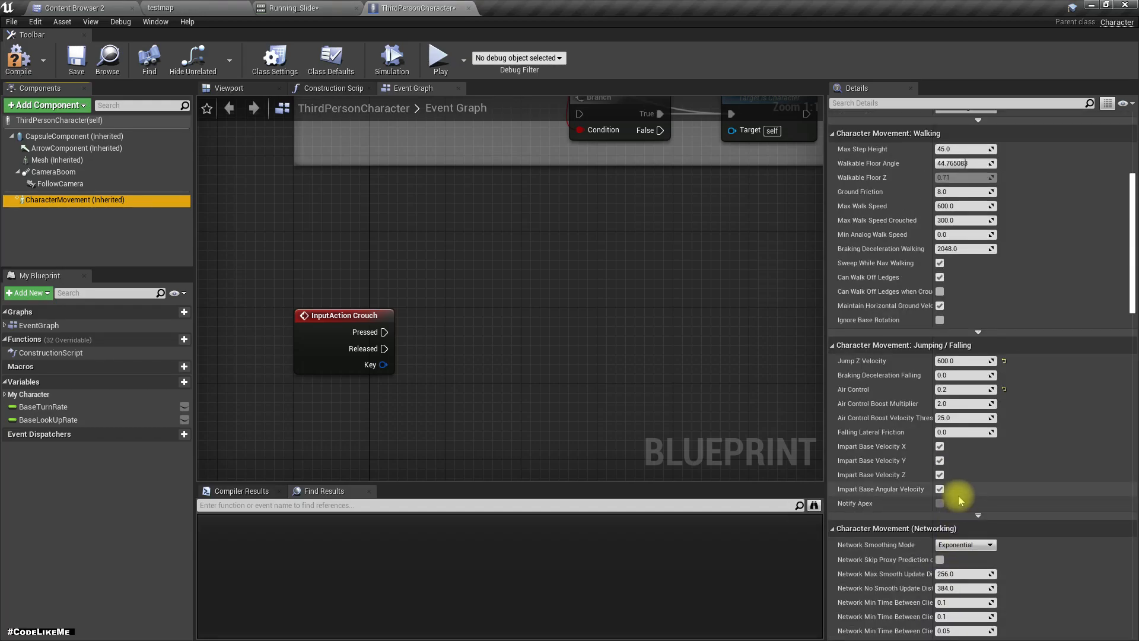
scroll(961, 499, "up", 2)
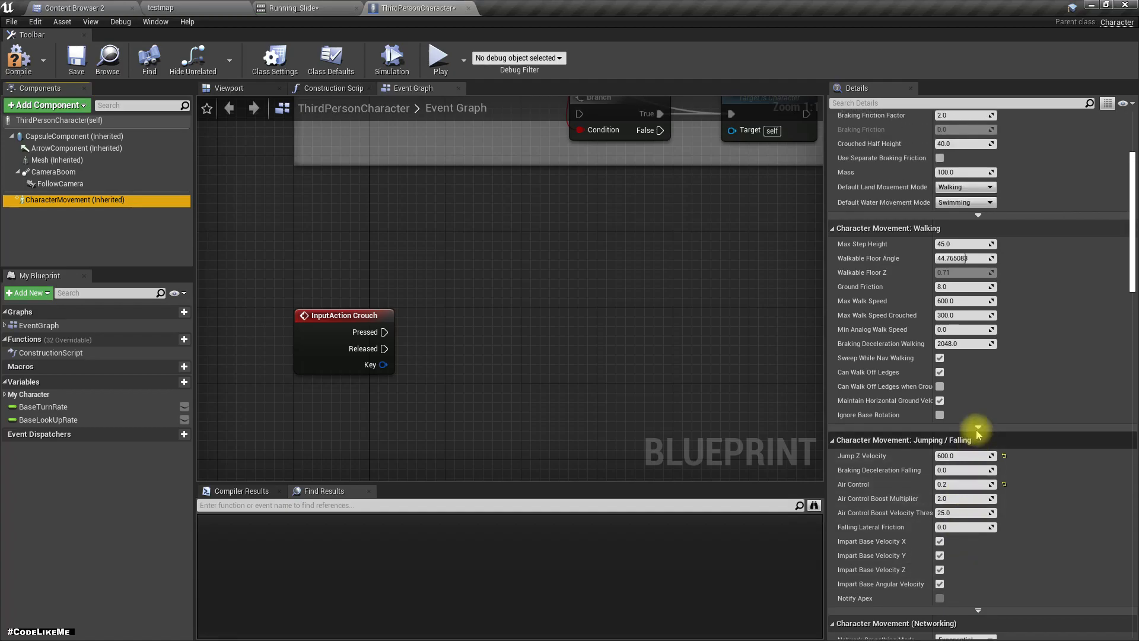
scroll(974, 428, "up", 1)
scroll(978, 418, "up", 2)
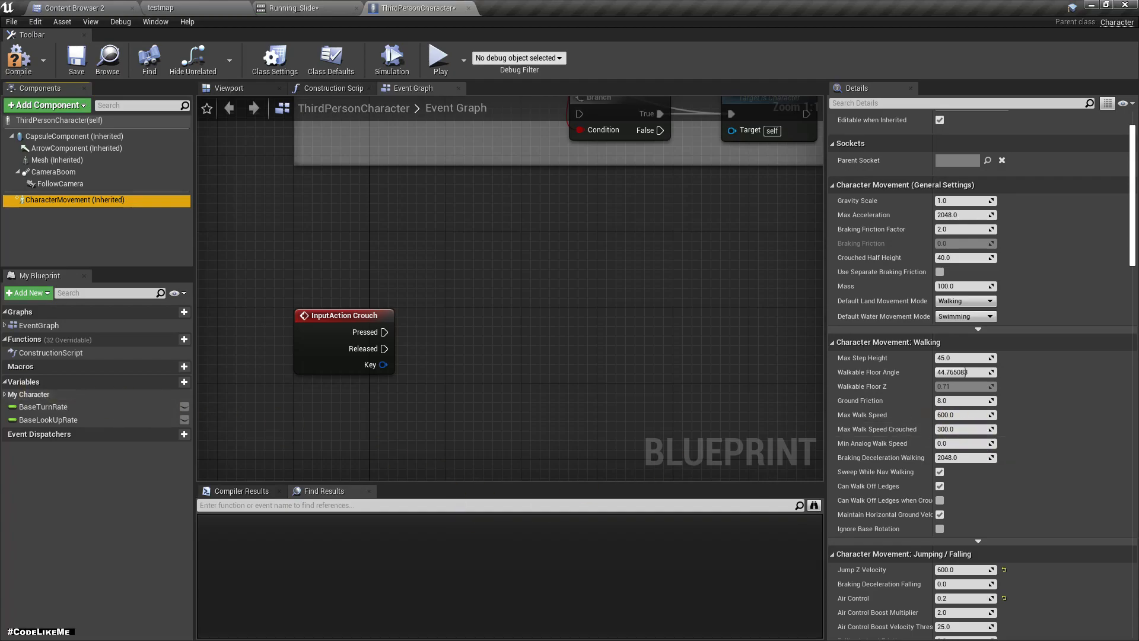
Add Get Velocity feeding a VectorLength node
right_click(408, 391)
type("get vel")
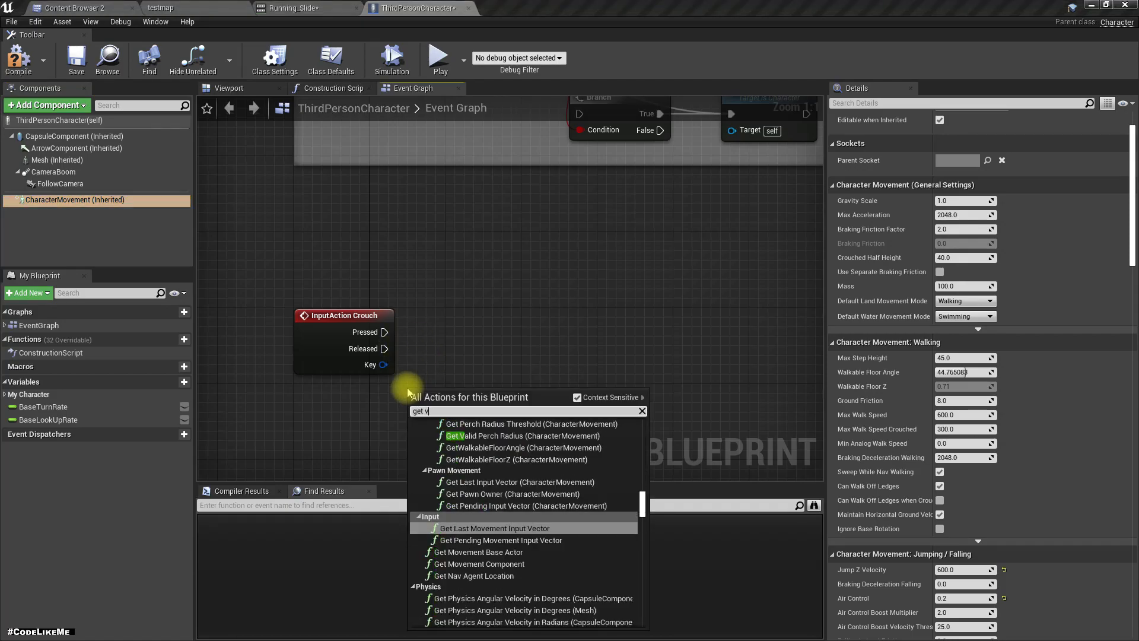
type("co")
key("BackSpace")
type("o")
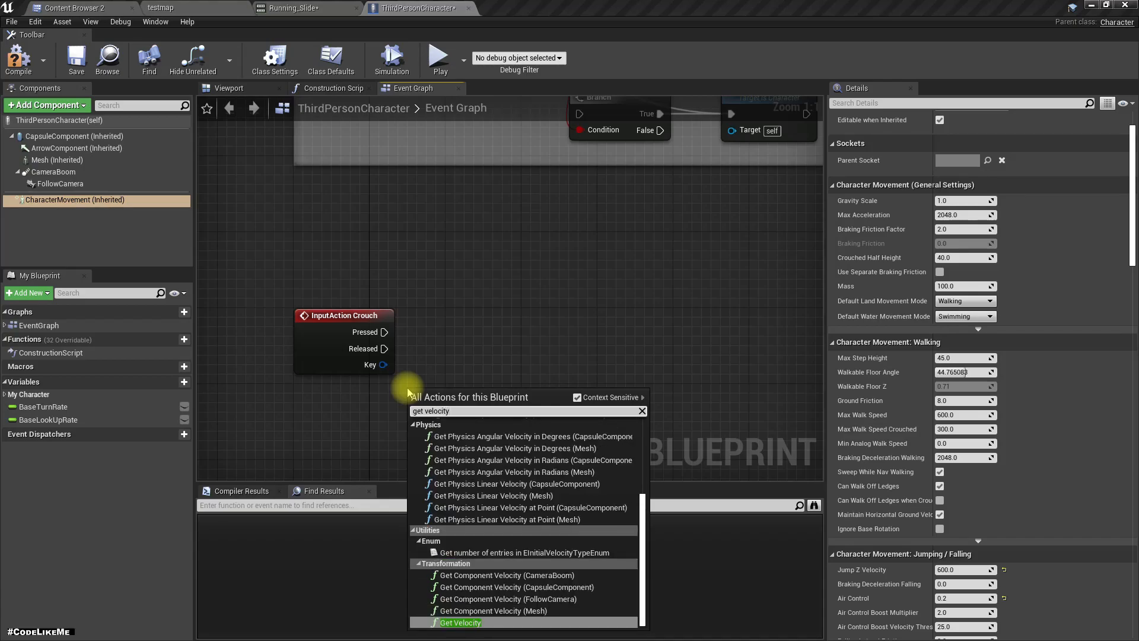
key("Return")
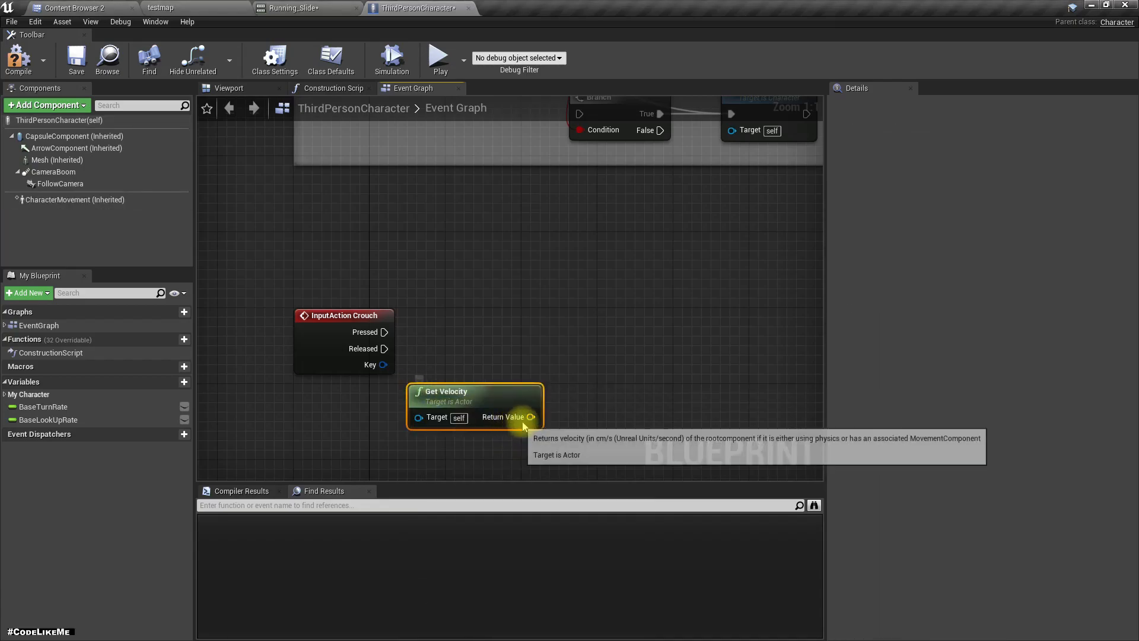
left_click_drag(531, 416, 554, 425)
type("vec")
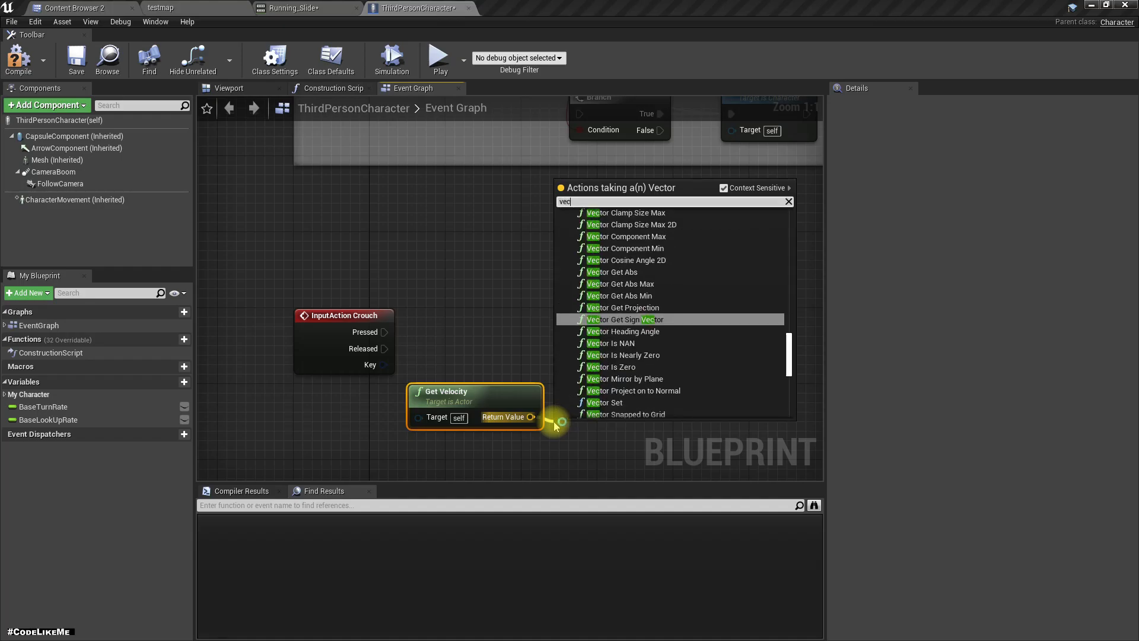
type("tor le")
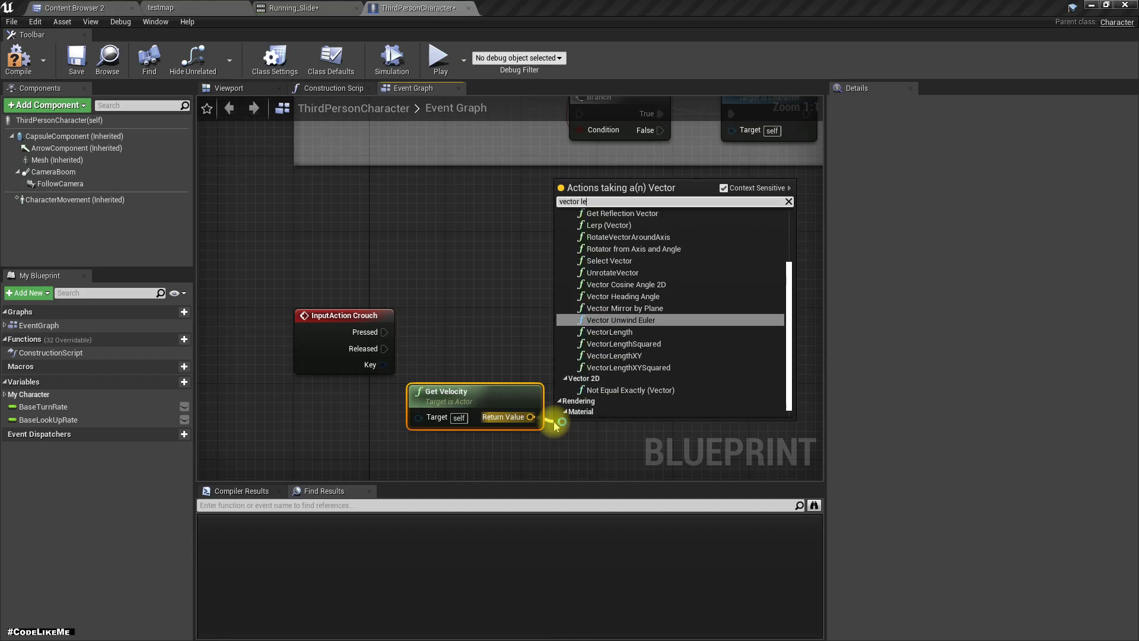
key("Down")
key("Return")
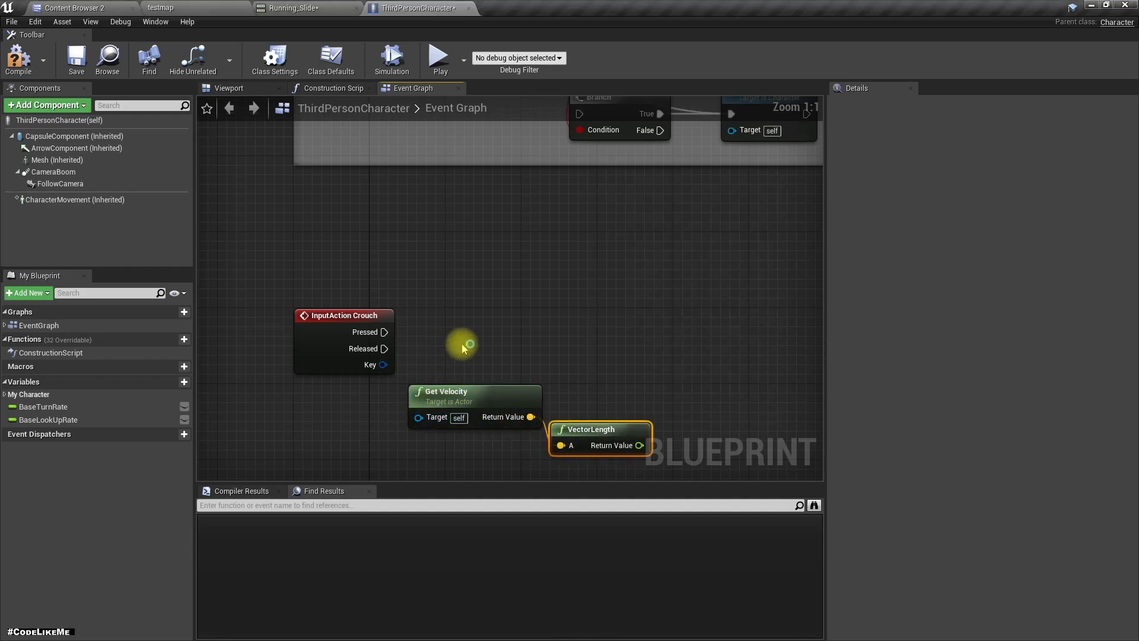
Add a Branch after Crouch Pressed with its Condition set to velocity length > 500
right_click_drag(463, 347, 278, 297)
left_click_drag(283, 301, 547, 305)
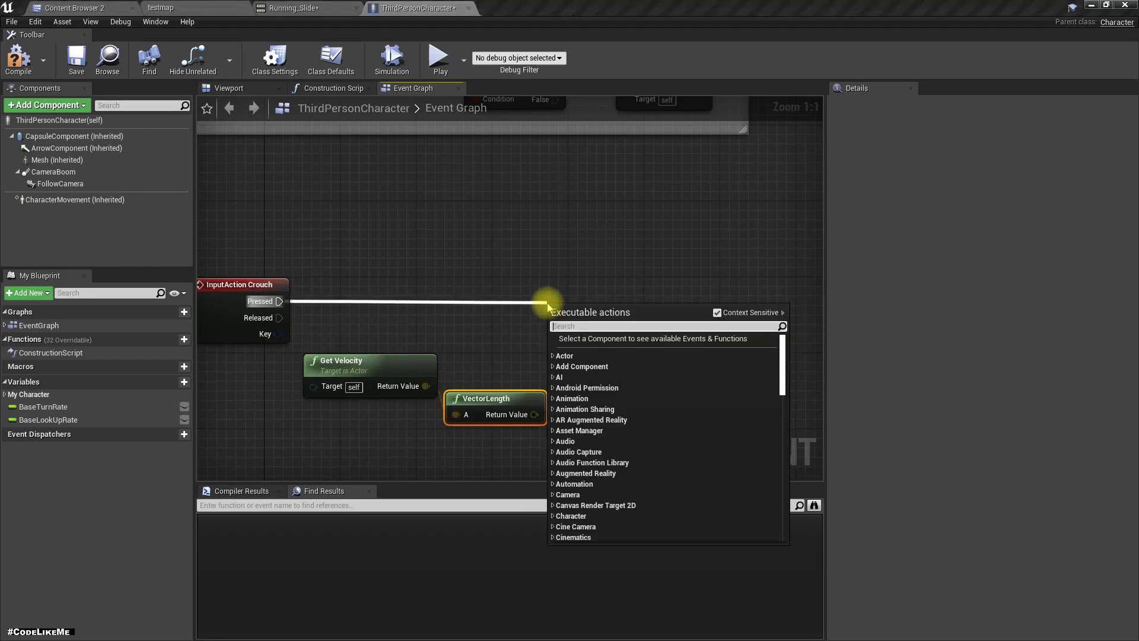
type("branch")
key("Return")
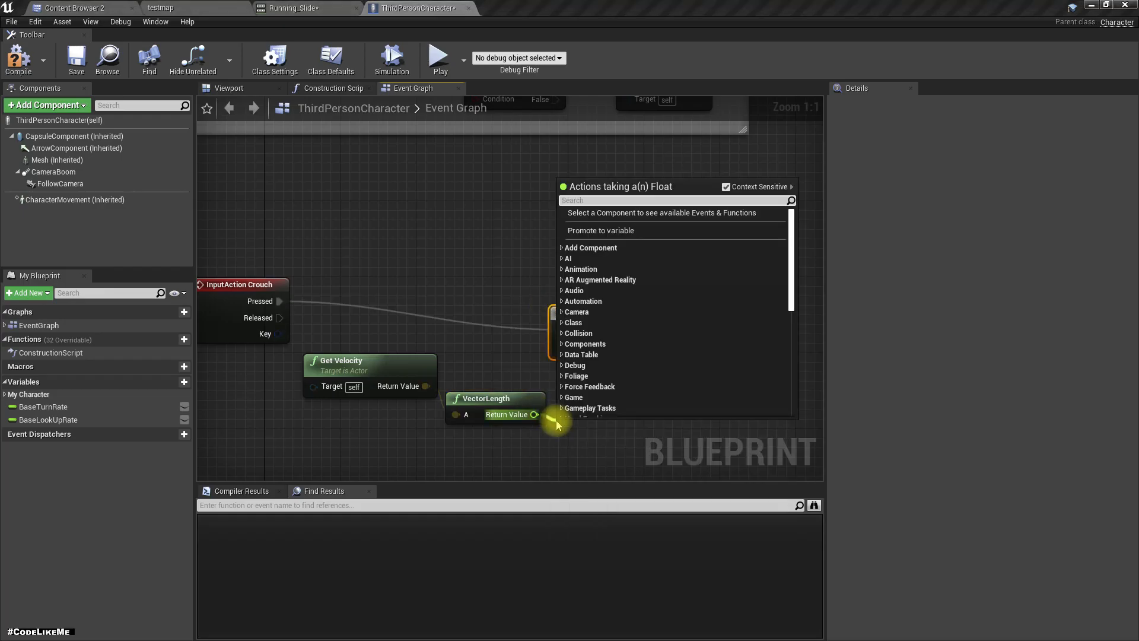
type(">")
key("Return")
type("500")
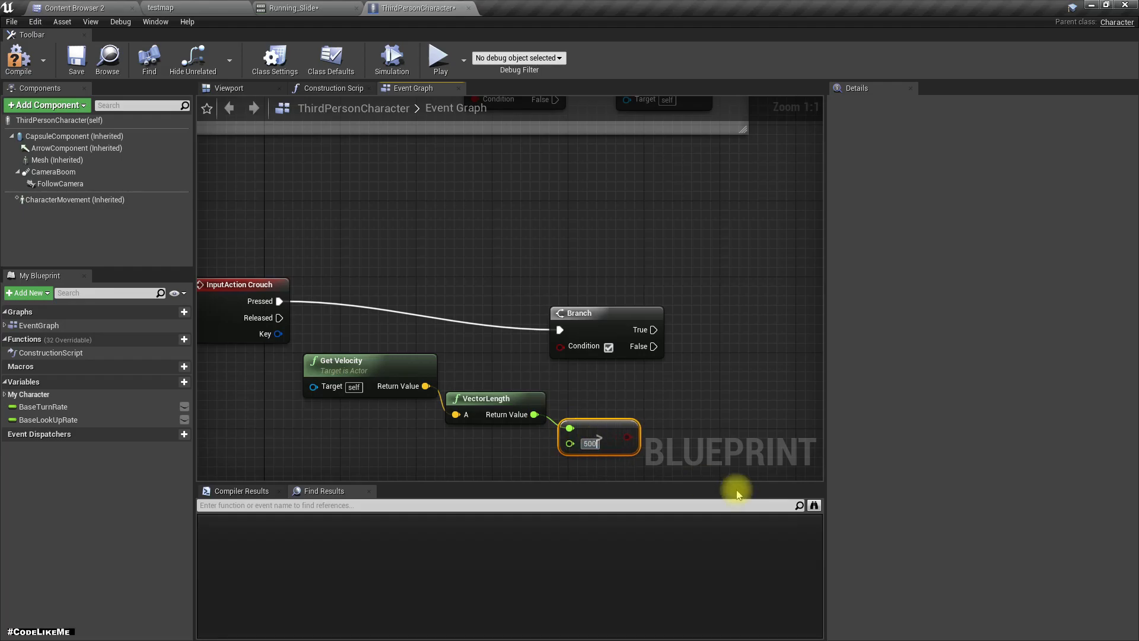
mouse_move(631, 438)
left_mouse_down()
mouse_move(571, 379)
mouse_move(574, 283)
left_mouse_up()
mouse_move(712, 389)
right_mouse_down()
mouse_move(613, 378)
mouse_move(560, 343)
right_mouse_up()
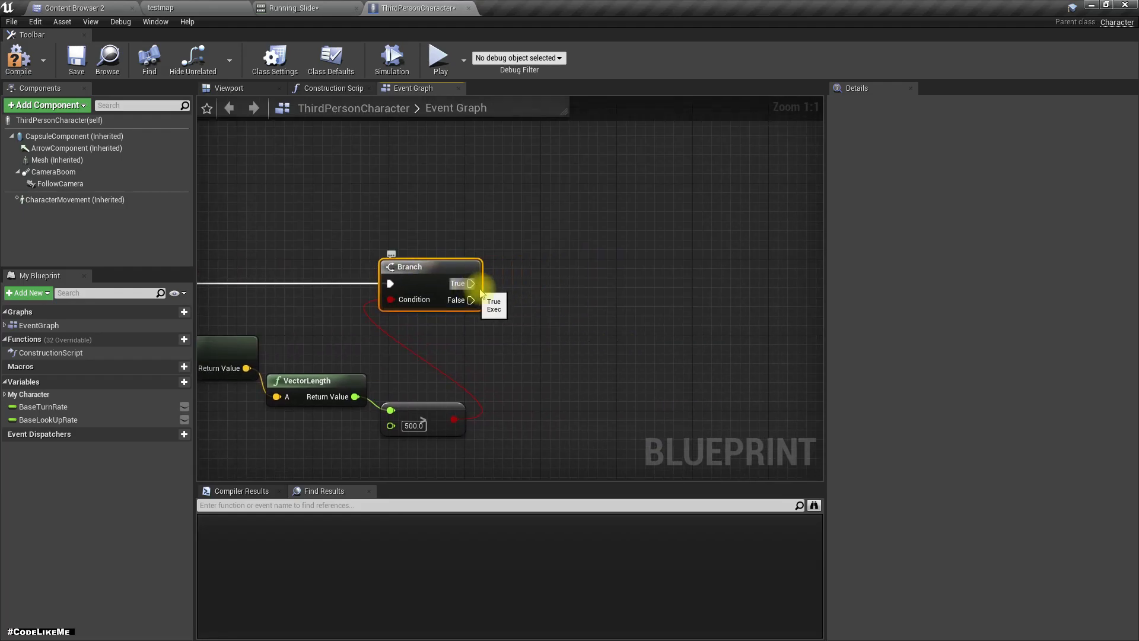
Create a Running_Slide_Montage asset from the Running_Slide animation
left_click(271, 7)
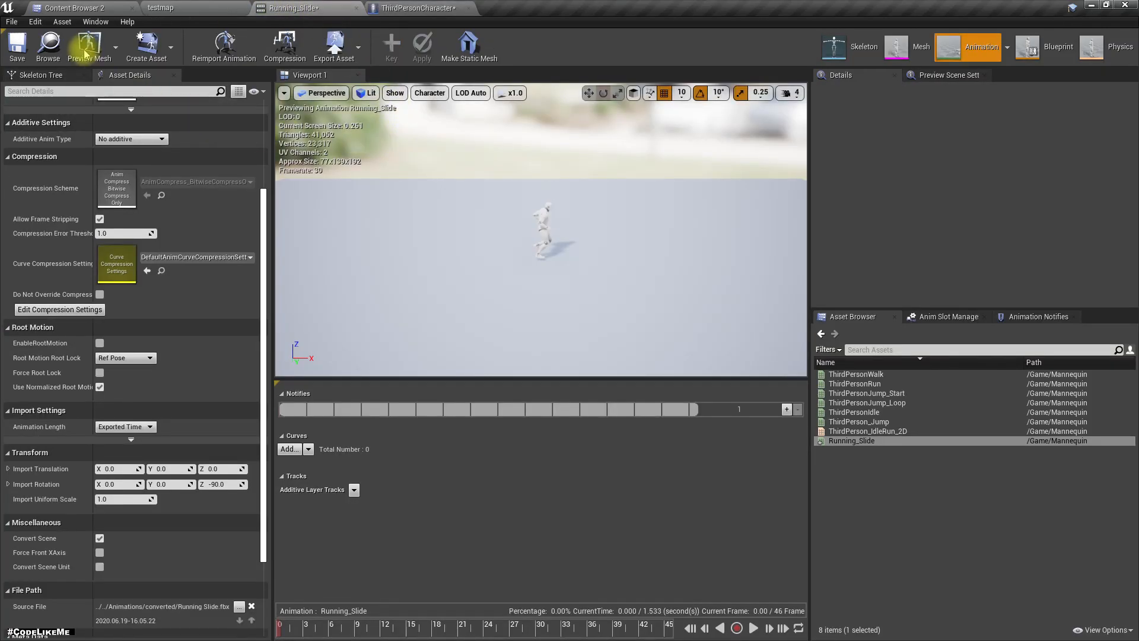
left_click(161, 8)
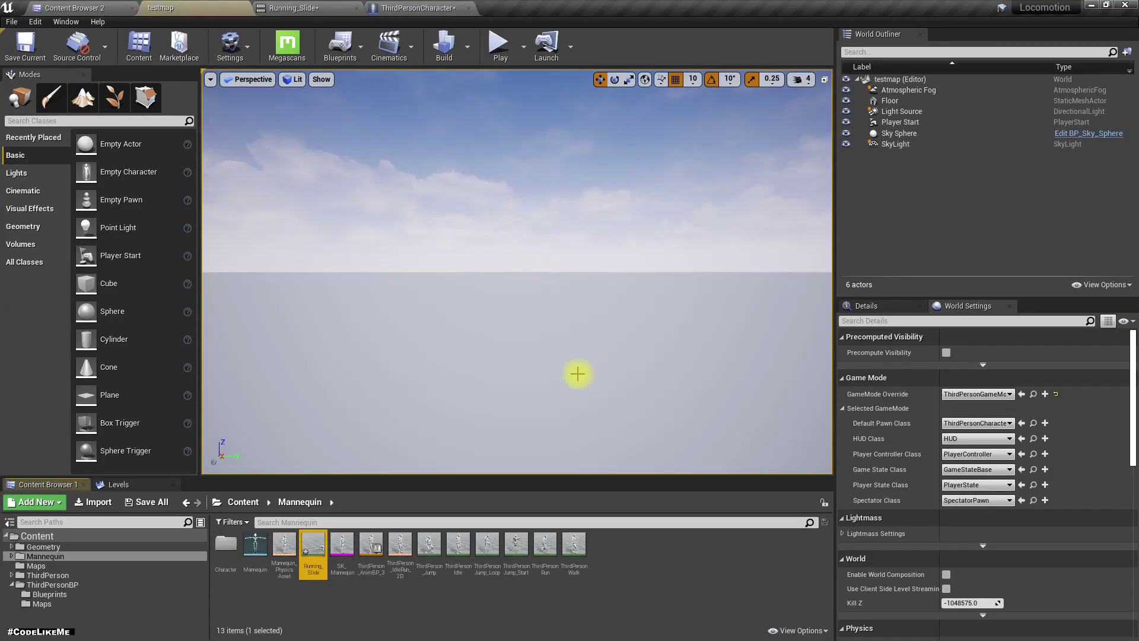
right_click(319, 551)
mouse_move(345, 155)
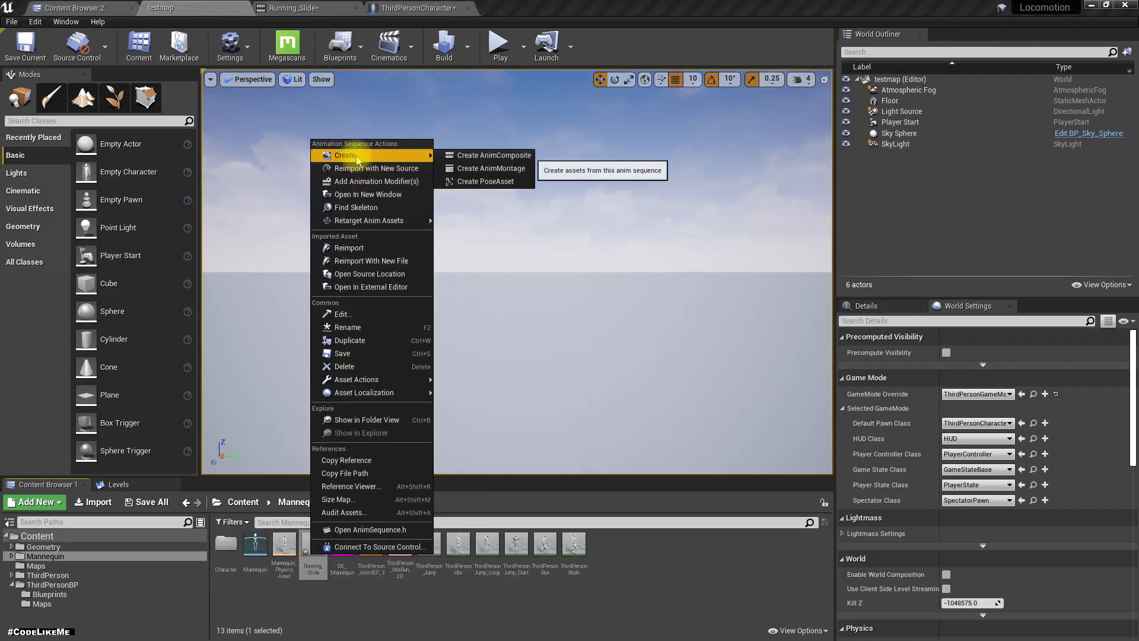
left_click(281, 8)
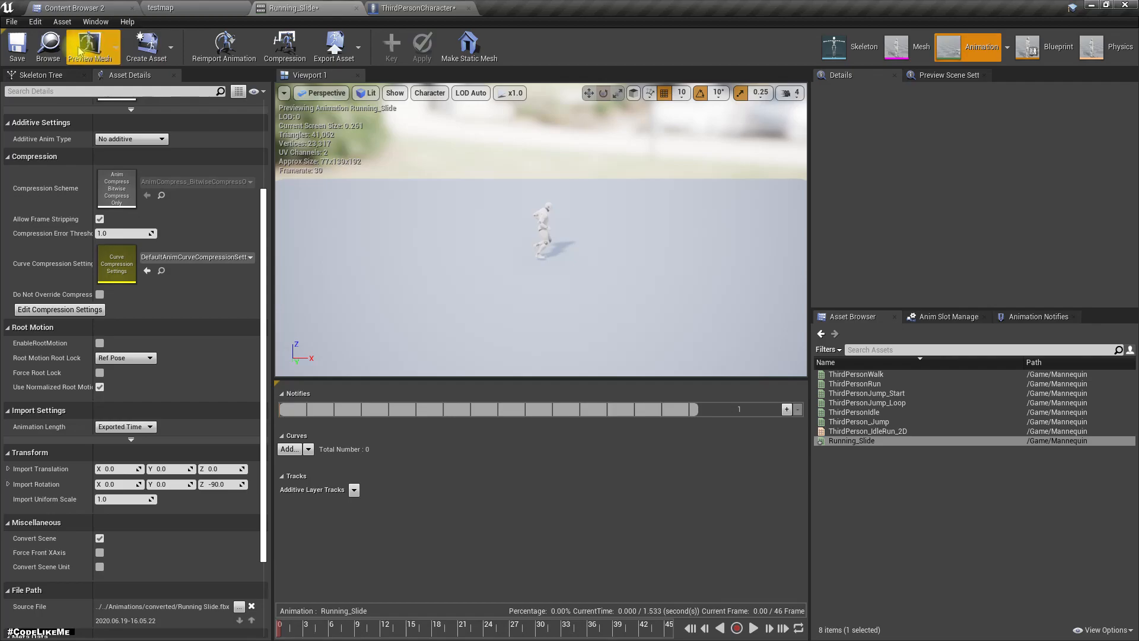
left_click(54, 8)
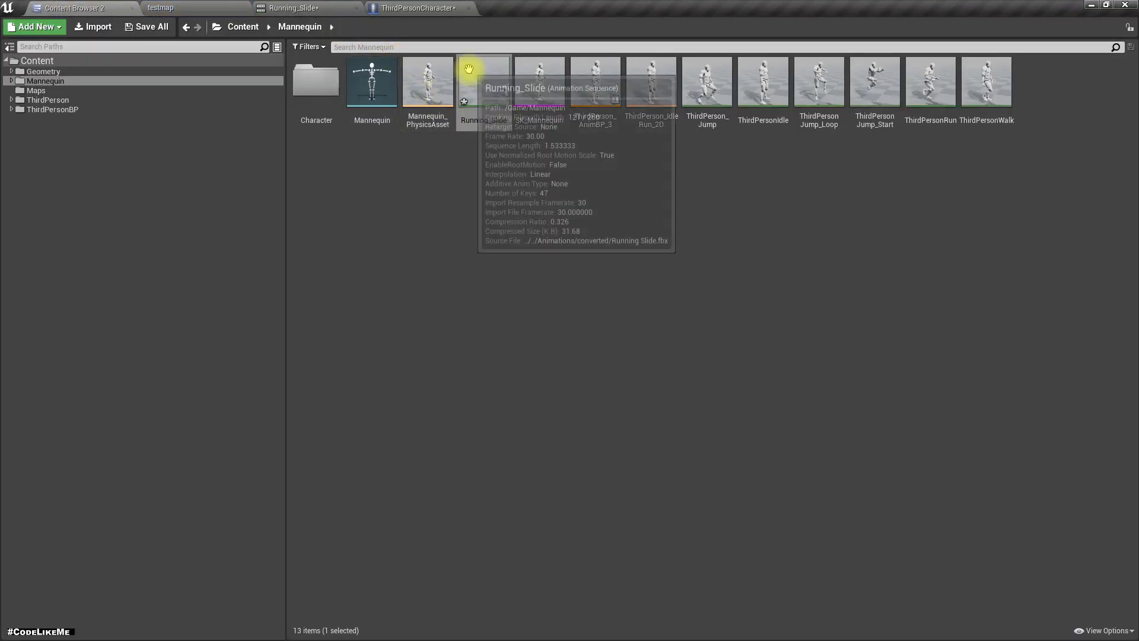
right_click(477, 73)
mouse_move(514, 89)
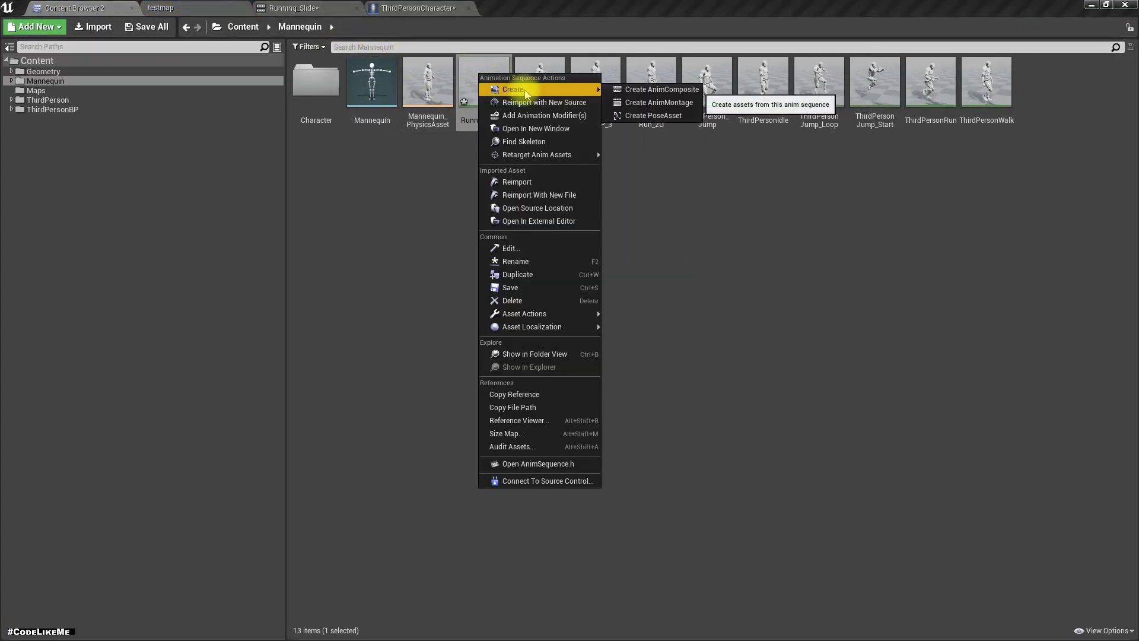
left_click(633, 103)
left_click(578, 265)
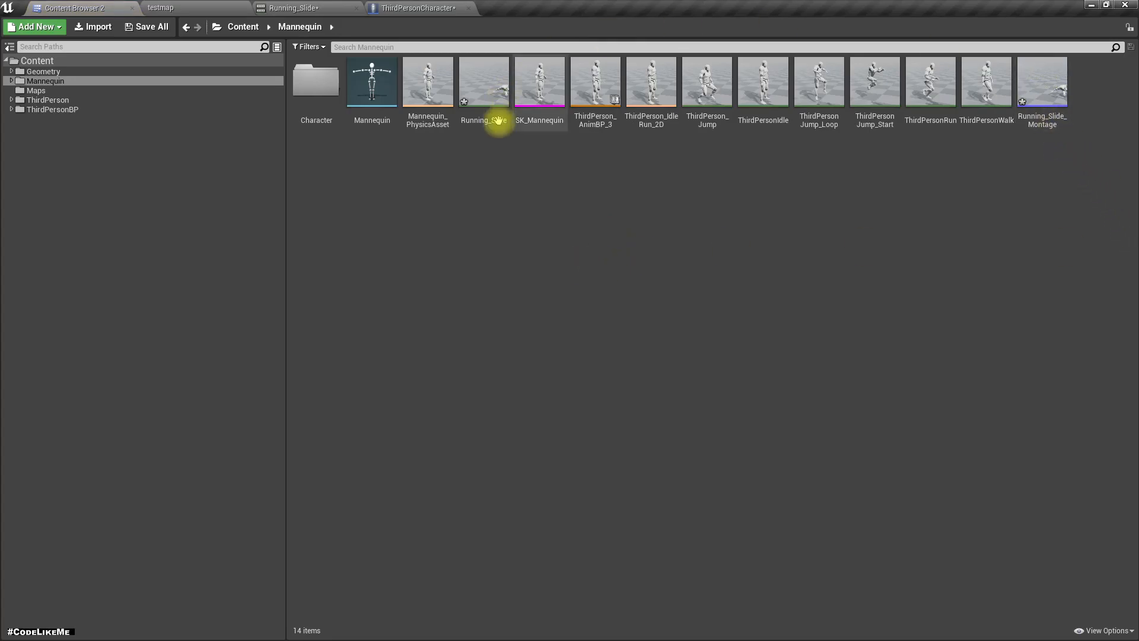
Enable root motion on Running_Slide locked to Anim First Frame, then select Running_Slide_Montage
double_click(483, 84)
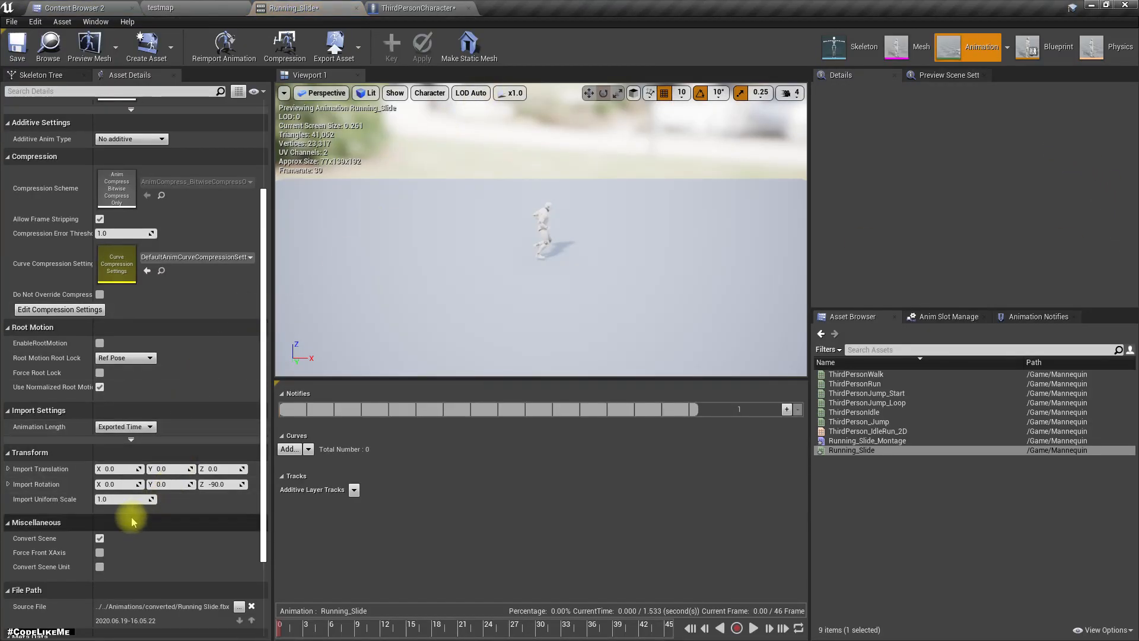
scroll(133, 522, "down", 3)
scroll(132, 522, "down", 1)
scroll(134, 374, "up", 3)
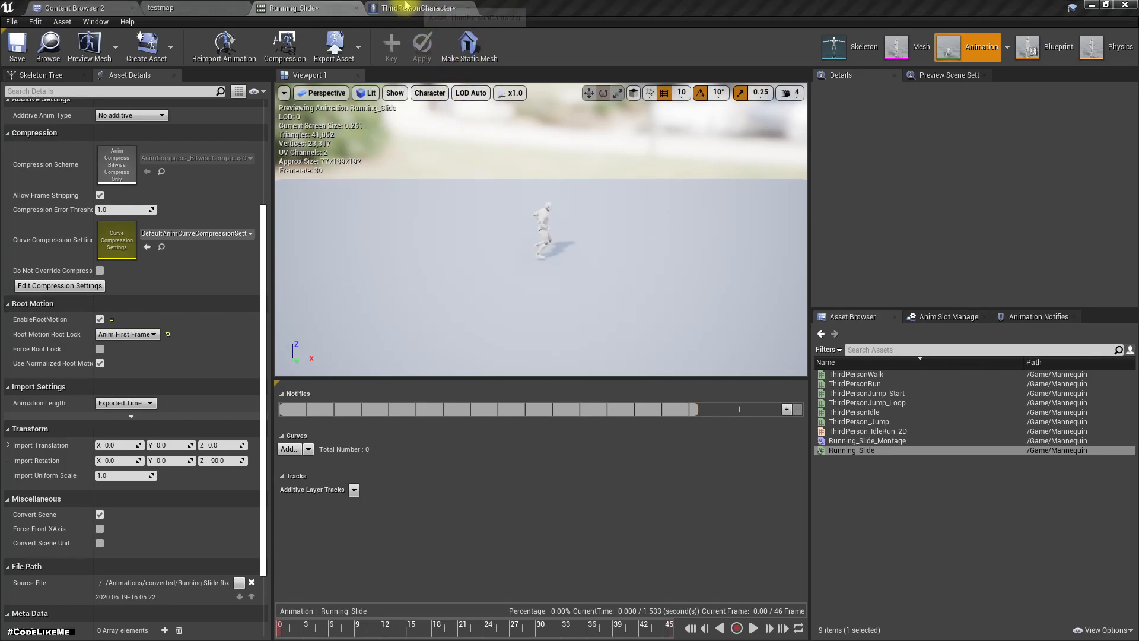
left_click(405, 7)
left_click(296, 8)
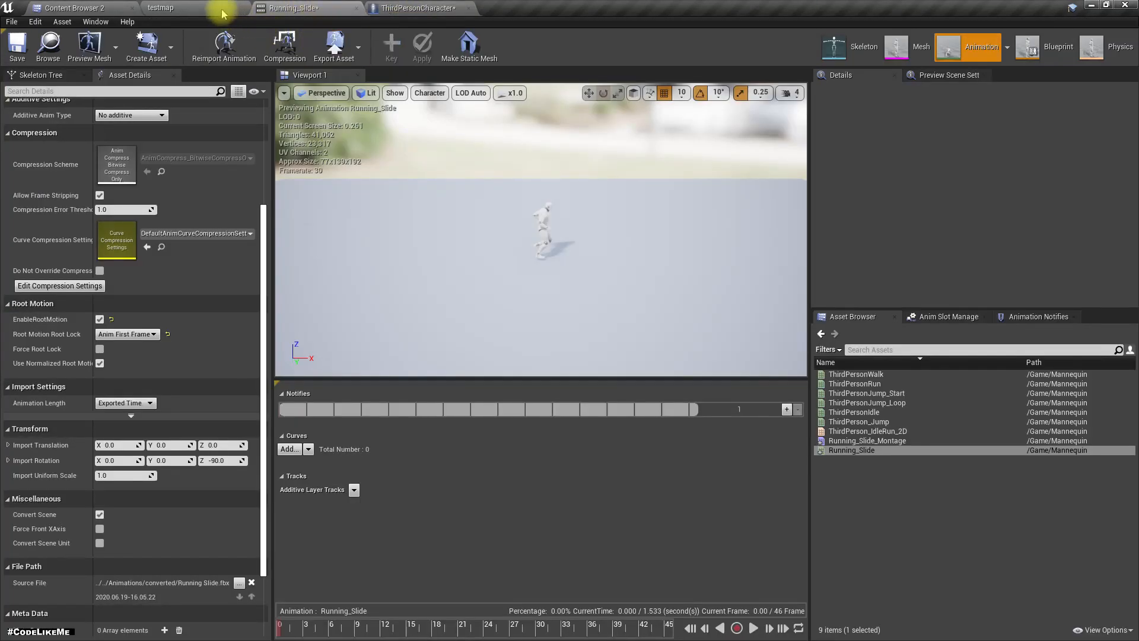
left_click(163, 8)
left_click(92, 8)
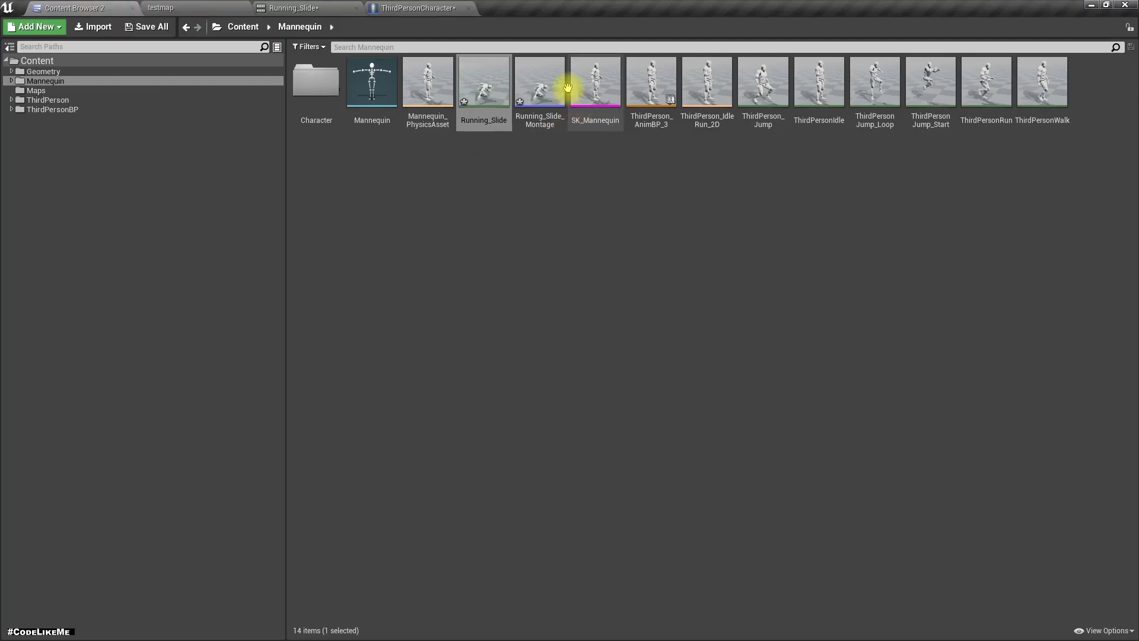
left_click(538, 88)
Open ThirdPerson_AnimBP_3 via the Mesh component's Anim Class and show its AnimGraph
left_click(405, 8)
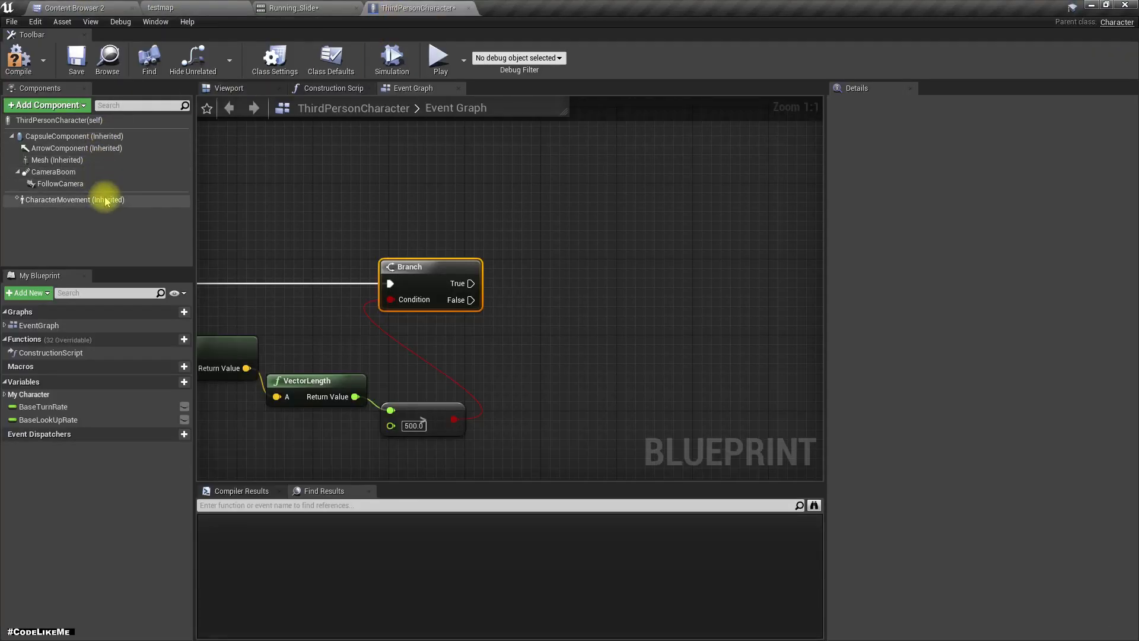
left_click(63, 161)
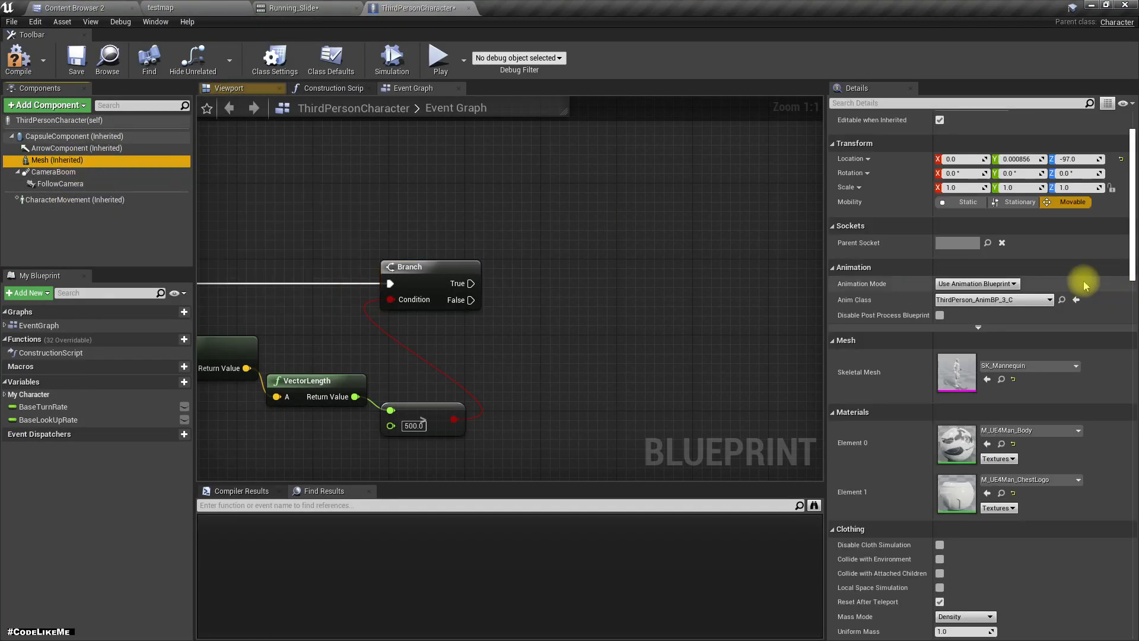
left_click(1067, 305)
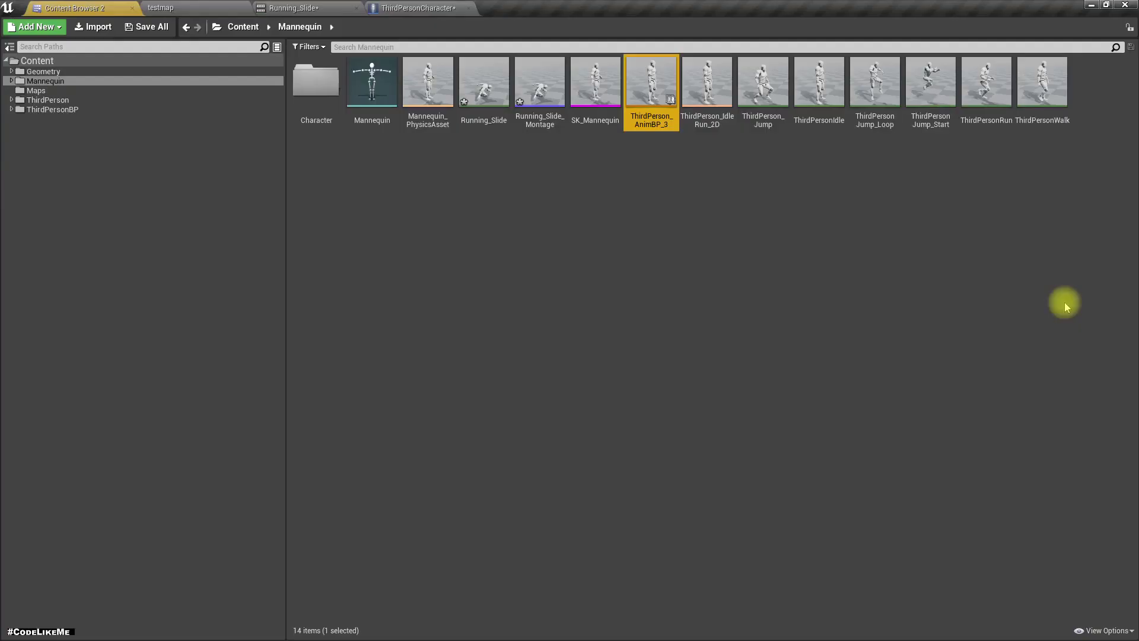
double_click(654, 72)
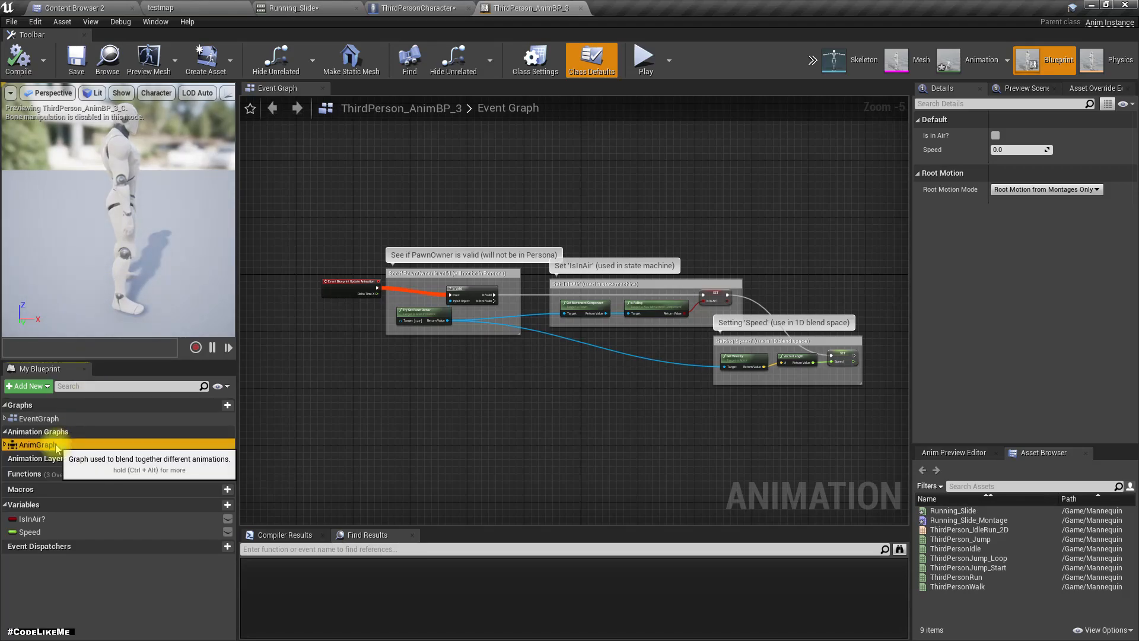
double_click(37, 444)
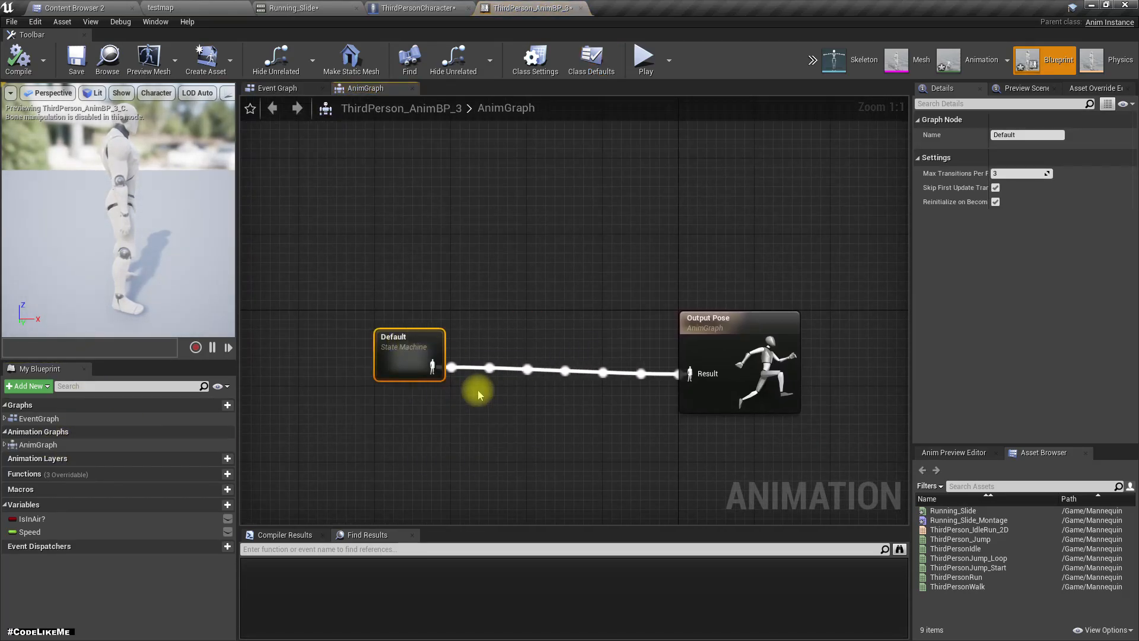
right_click_drag(475, 382, 475, 323)
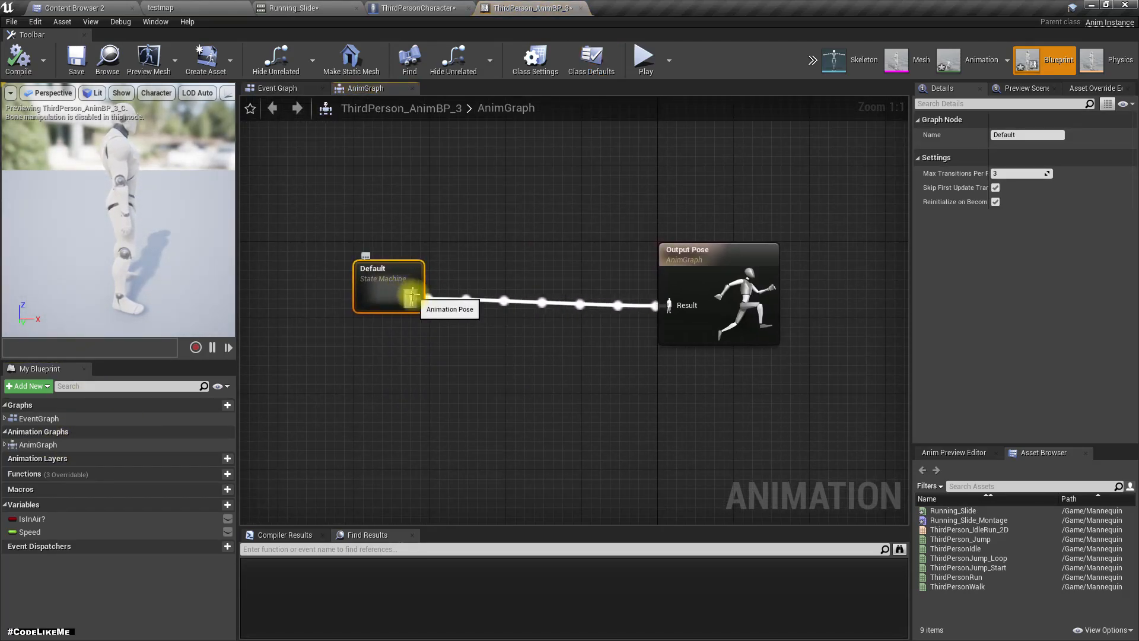
Insert a DefaultSlot node between the Default state machine and Output Pose, and compile
left_click_drag(410, 296, 470, 314)
type("slot")
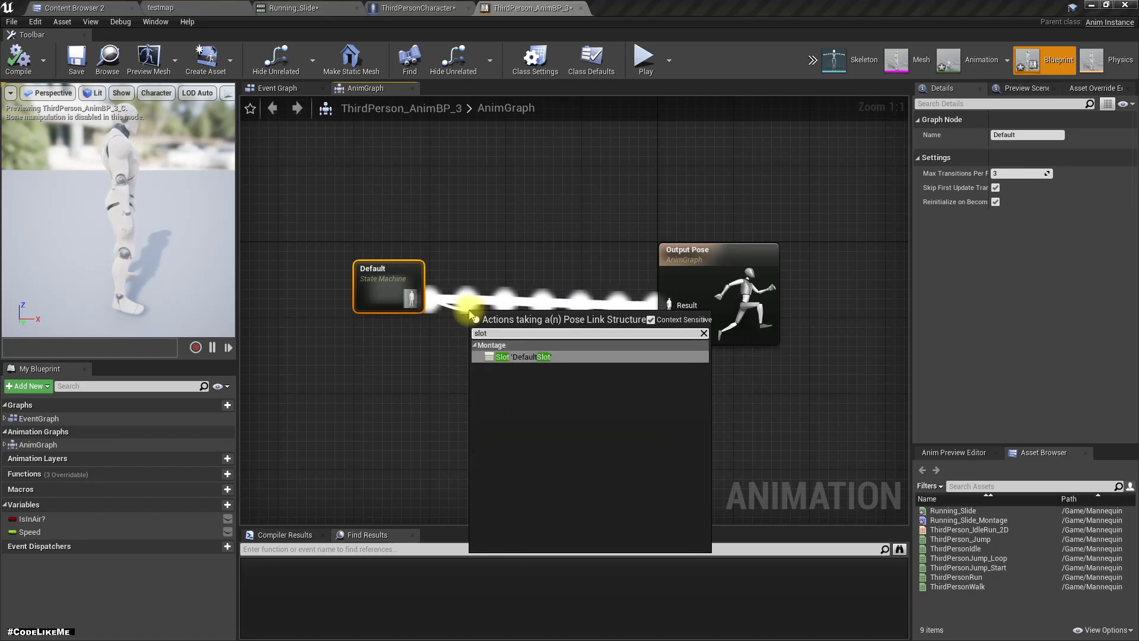
key("Return")
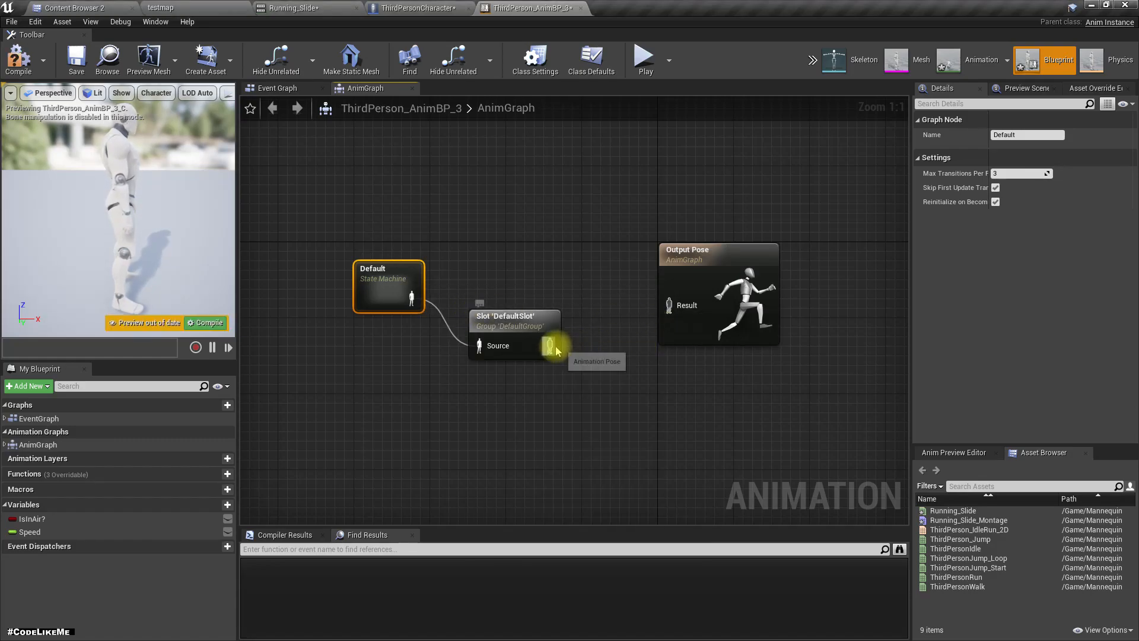
left_click_drag(553, 347, 683, 302)
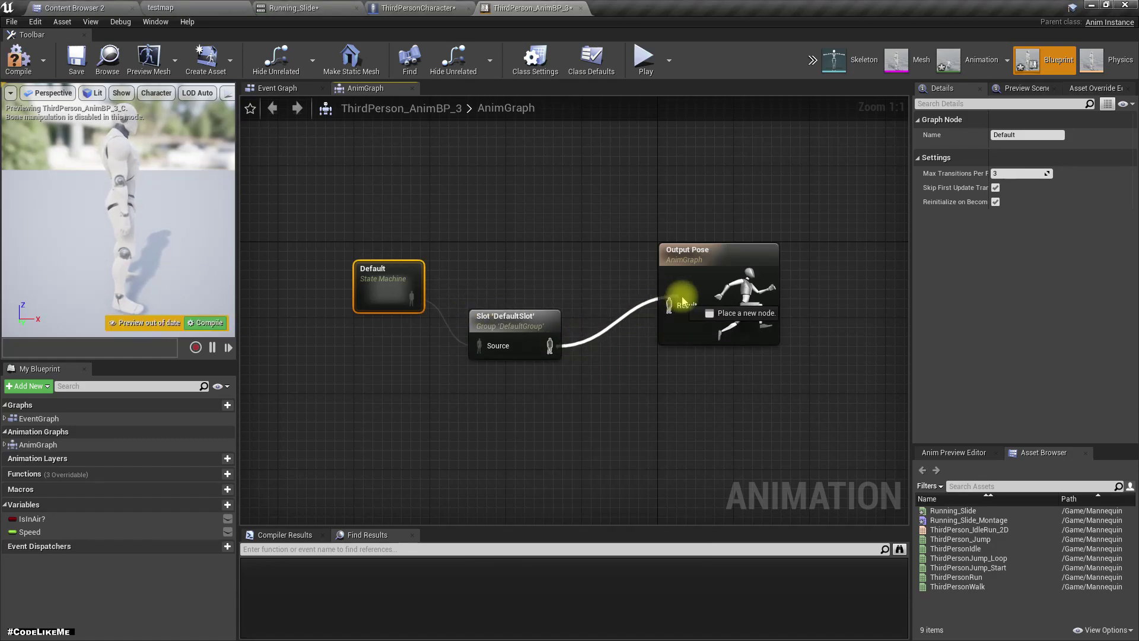
left_click(18, 61)
left_click_drag(508, 318, 516, 278)
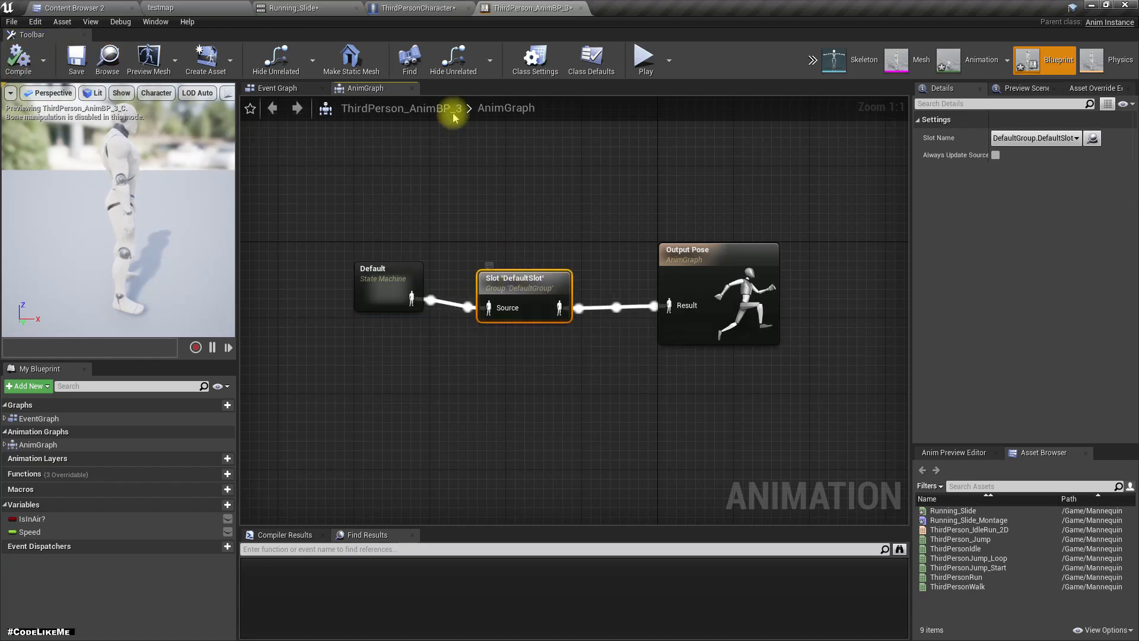
left_click(419, 8)
Add a Play Anim Montage node on the Branch's True output
right_click_drag(494, 366, 356, 370)
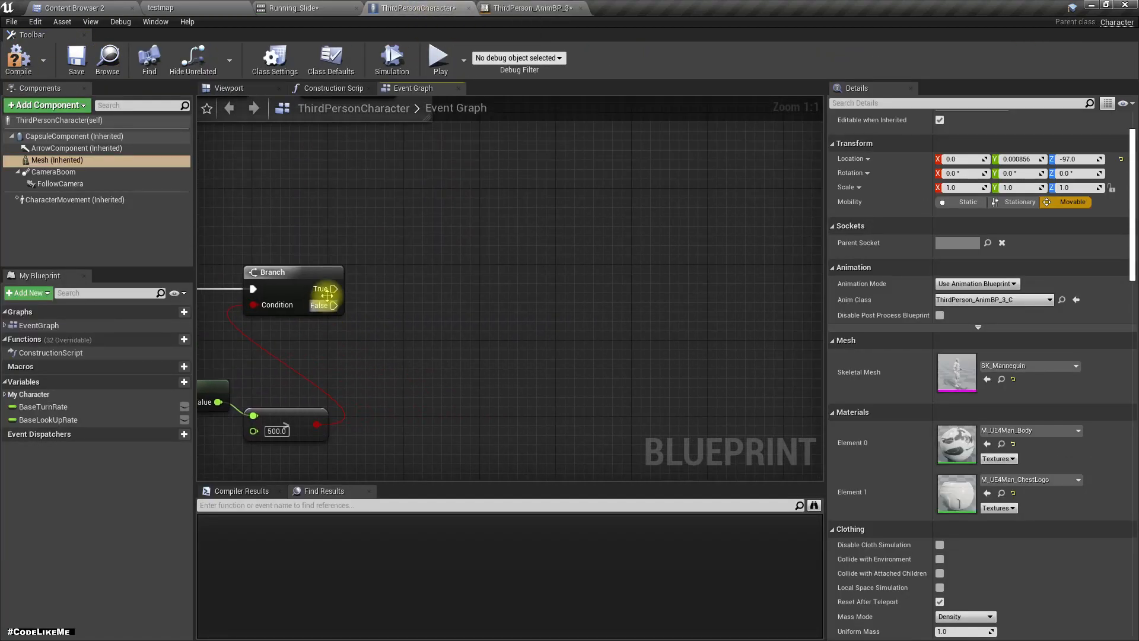
left_click_drag(331, 289, 419, 296)
type("play ")
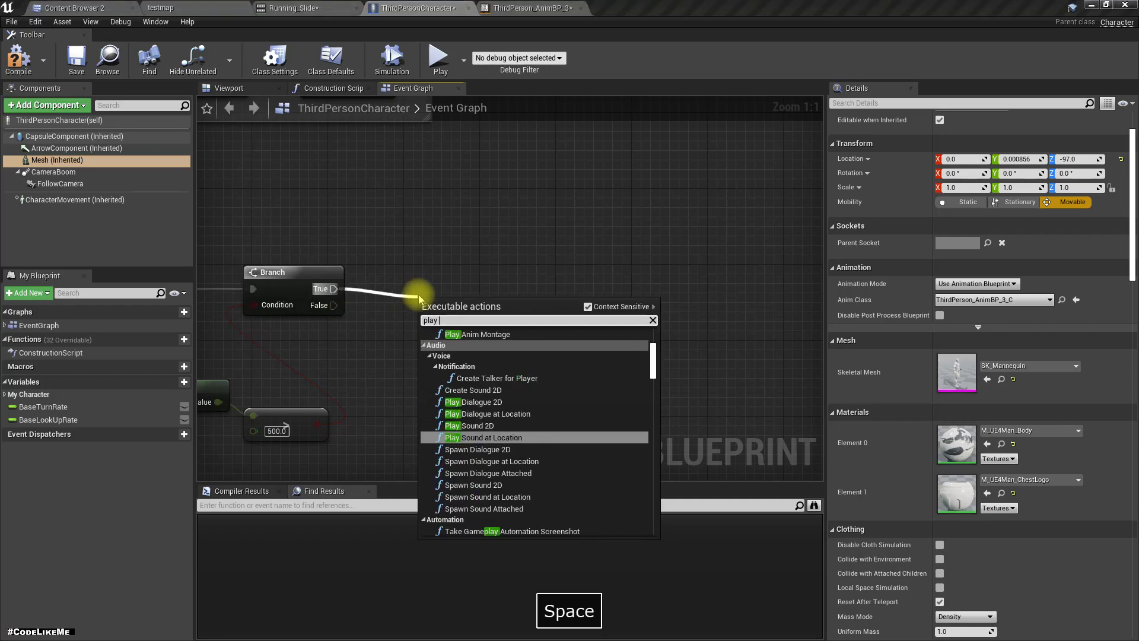
type("ani")
key("Up")
key("Up")
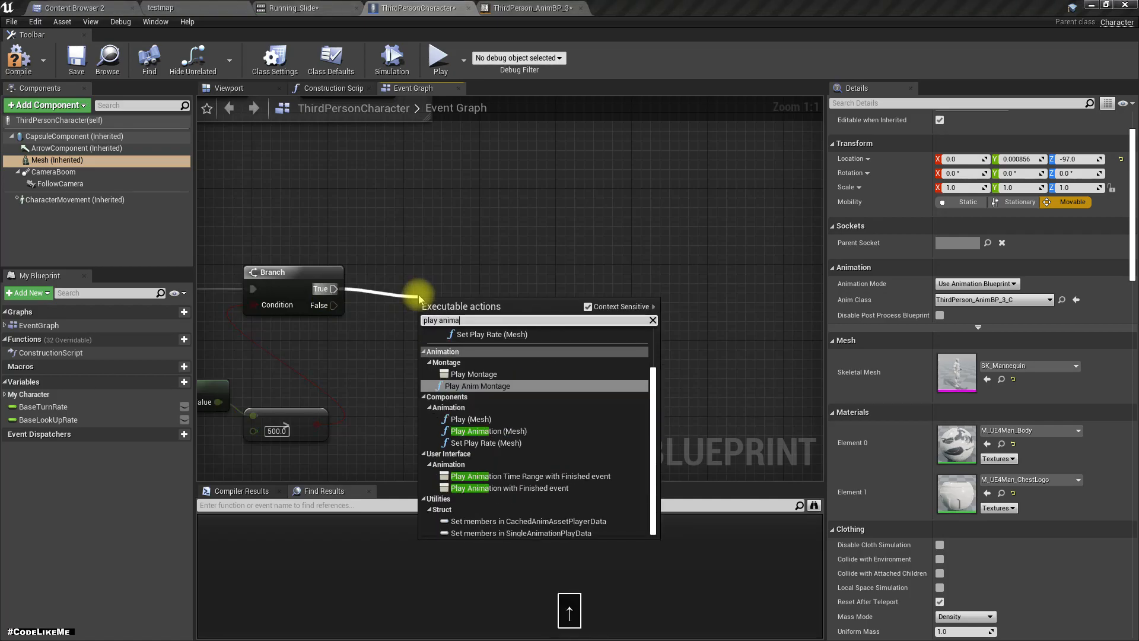
key("Up")
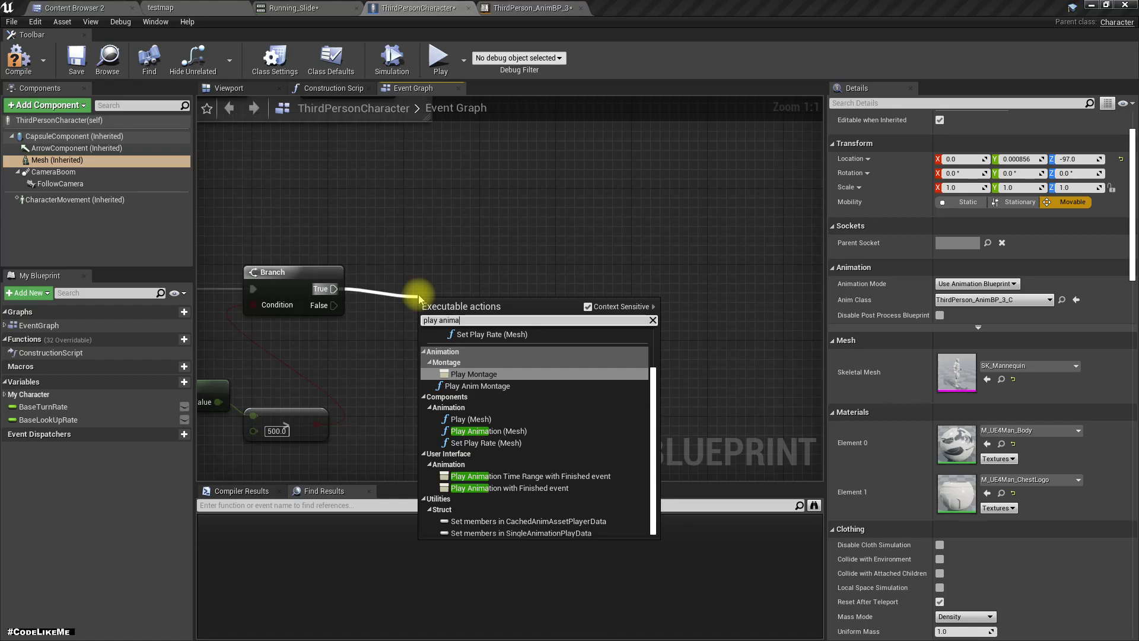
key("Down")
key("Return")
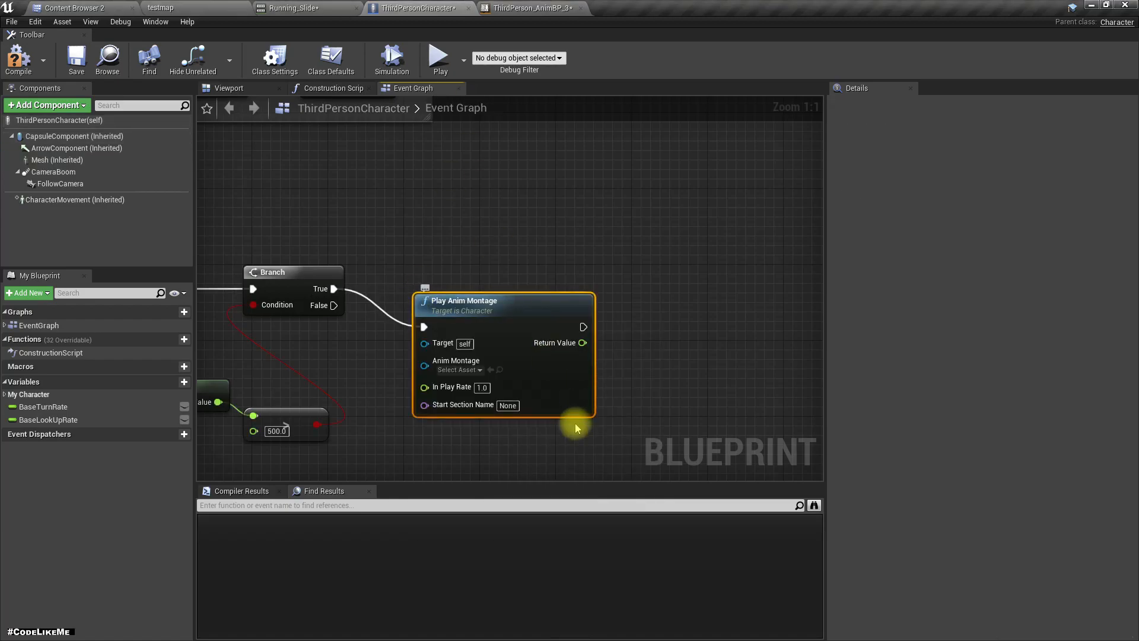
Set the Play Anim Montage node's montage to Running_Slide_Montage
left_click_drag(463, 371, 597, 333)
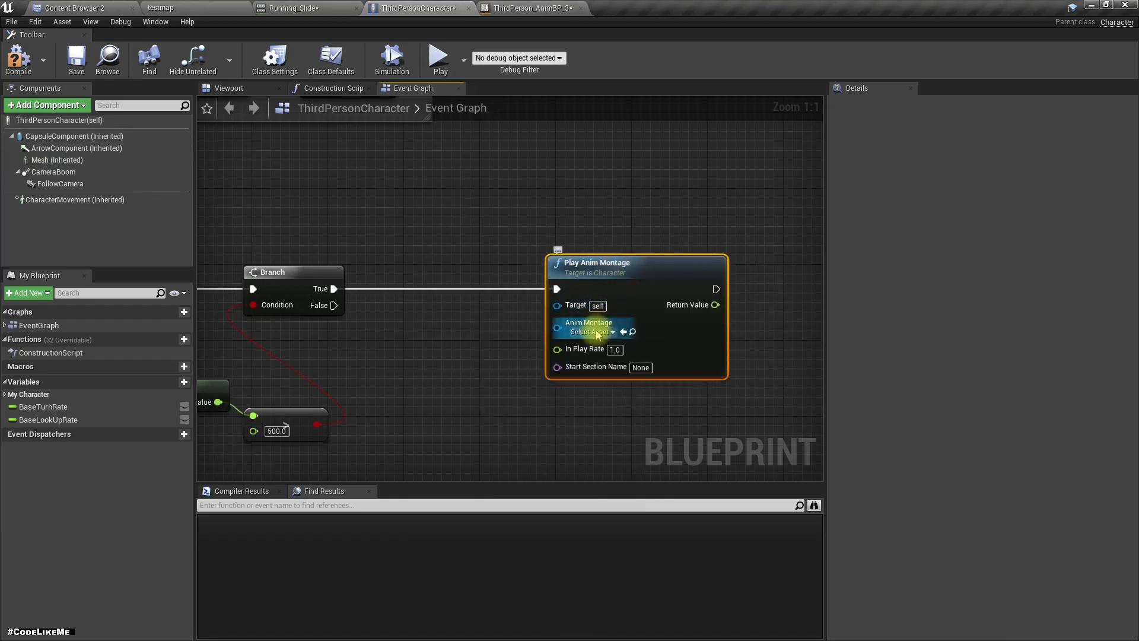
left_click(597, 331)
left_click(612, 380)
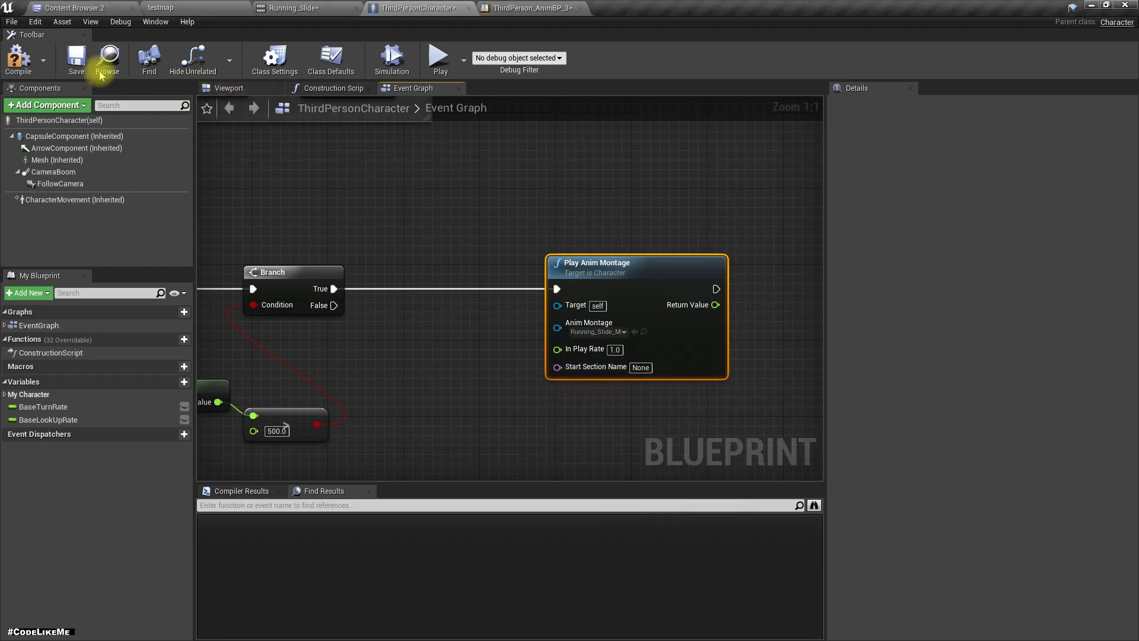
Play-test testmap, running with W and sliding with C, then return to the Event Graph
left_click(161, 8)
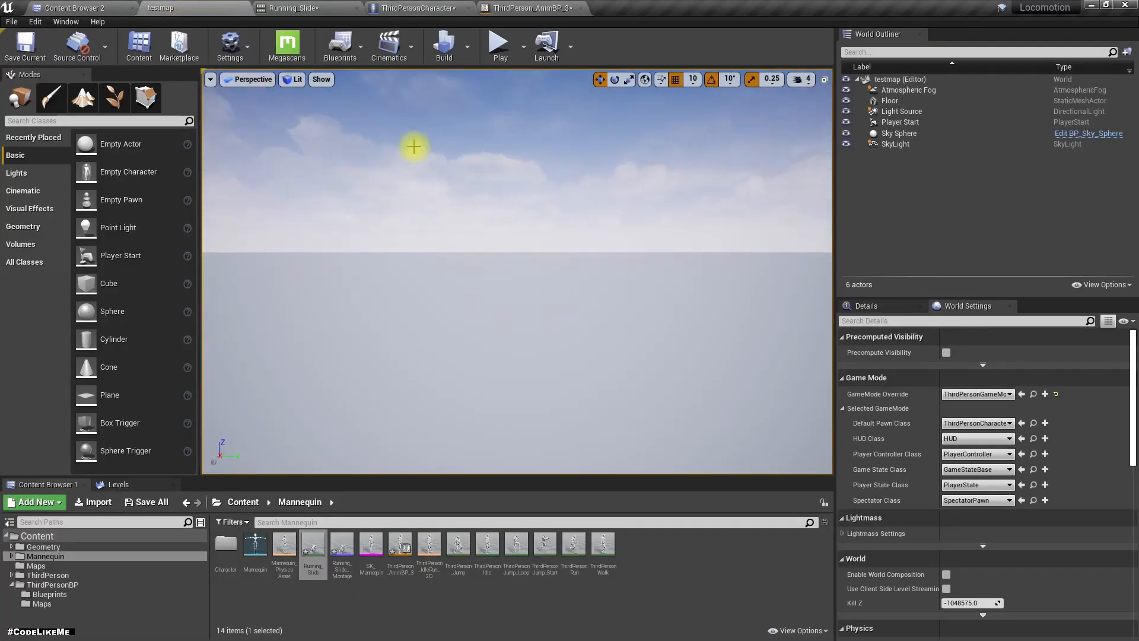
key("alt+p")
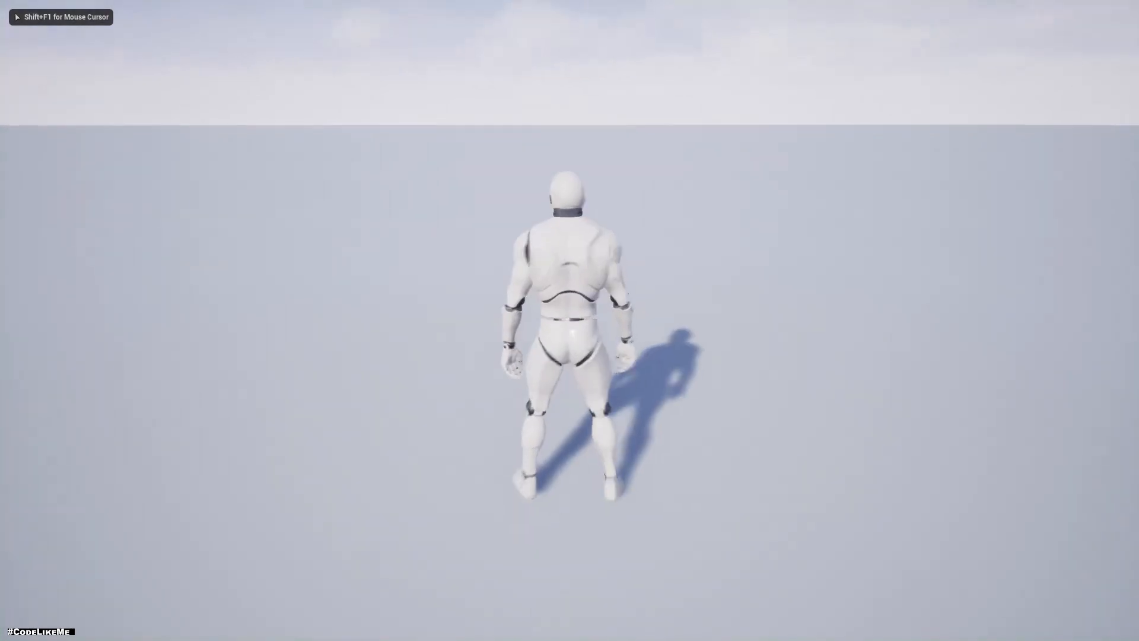
key("w")
key("c")
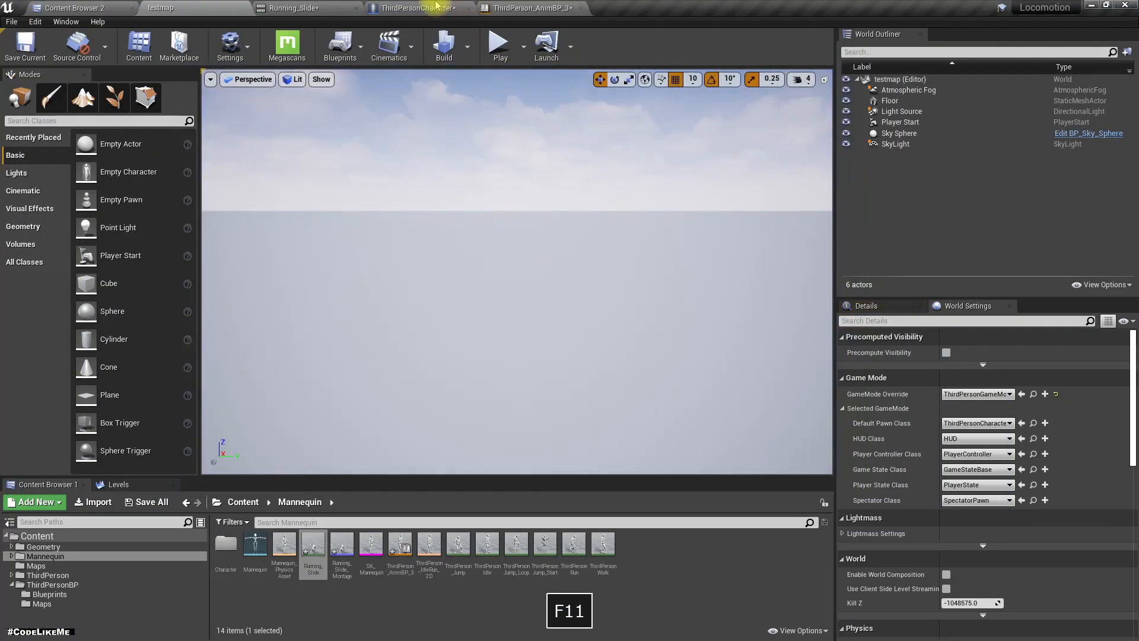
left_click(419, 7)
right_click_drag(462, 331, 424, 284)
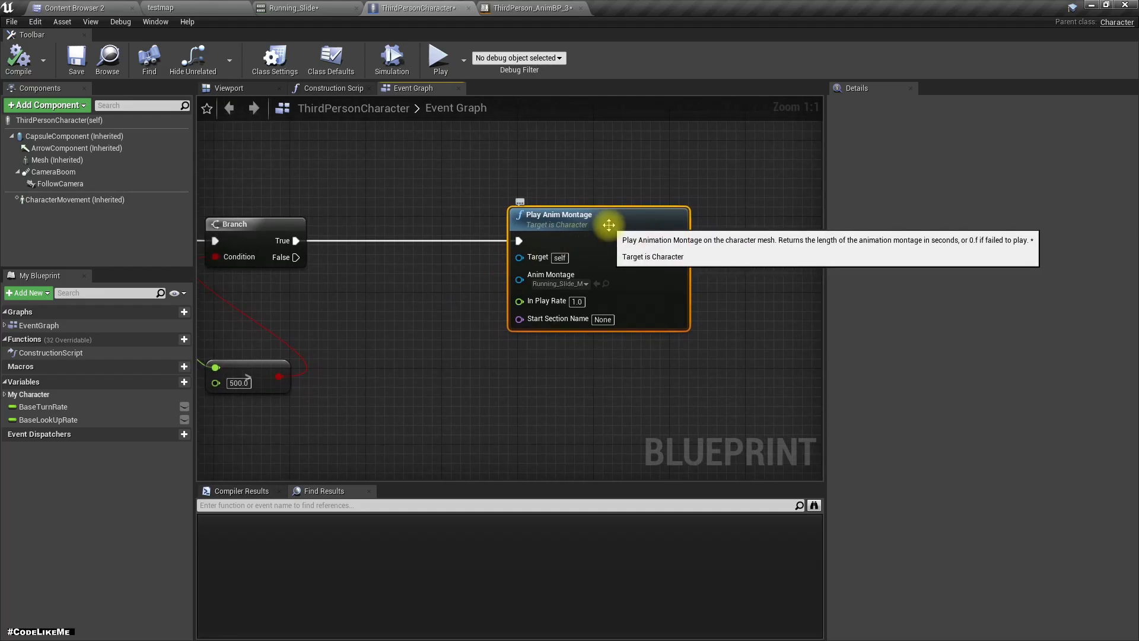
Replace Play Anim Montage with a Play Montage node targeting the character's Mesh component
key("Delete")
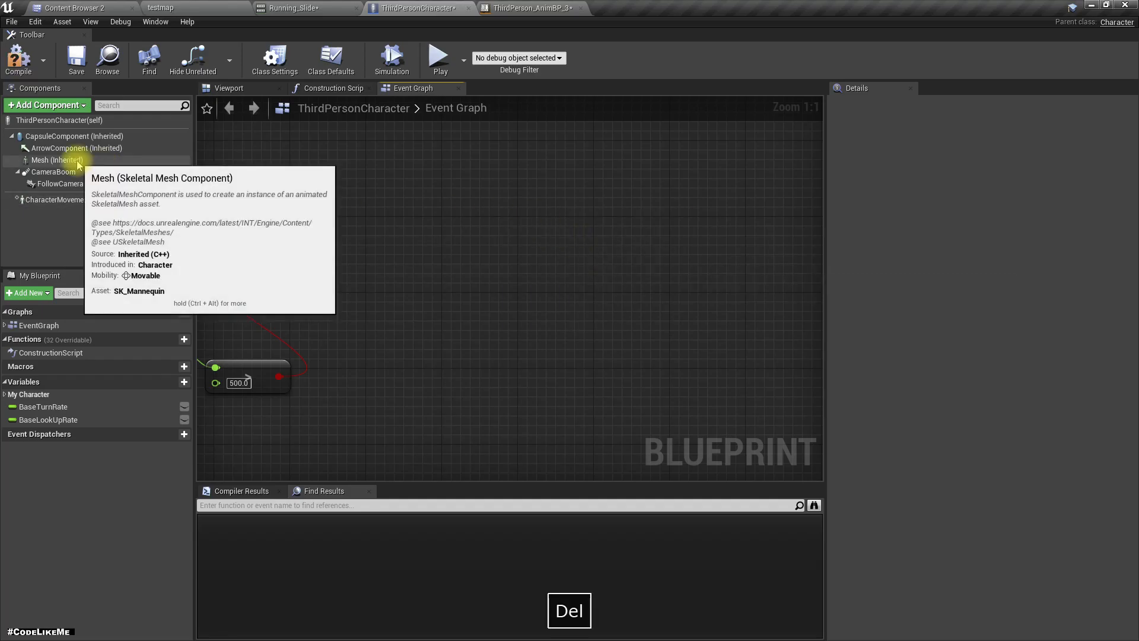
left_click_drag(57, 160, 411, 309)
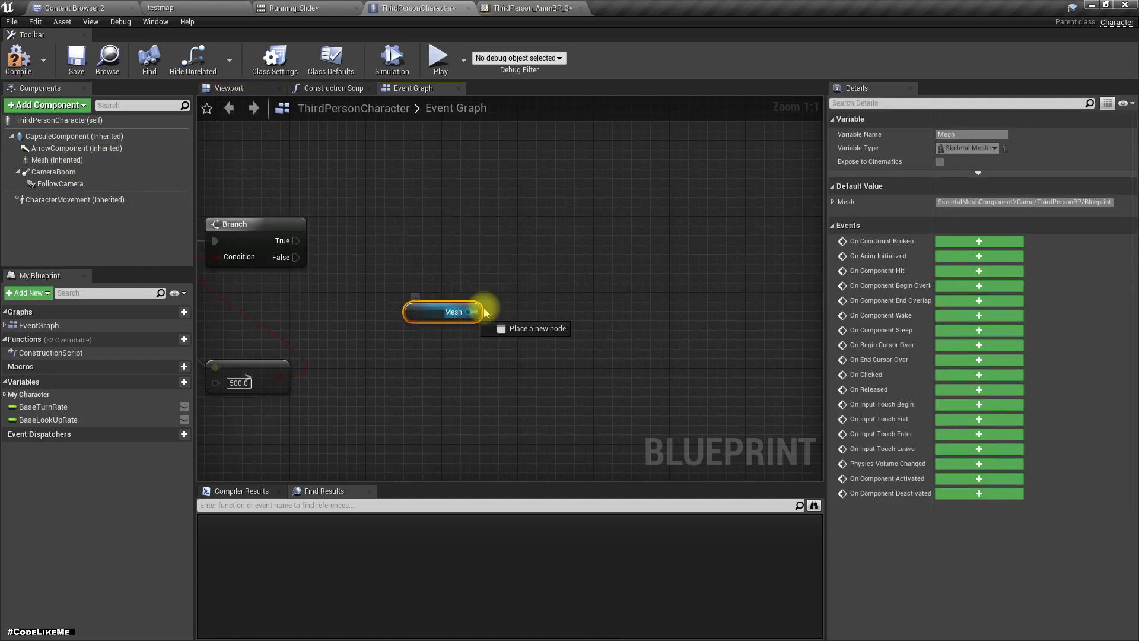
left_click_drag(484, 313, 510, 255)
type("play")
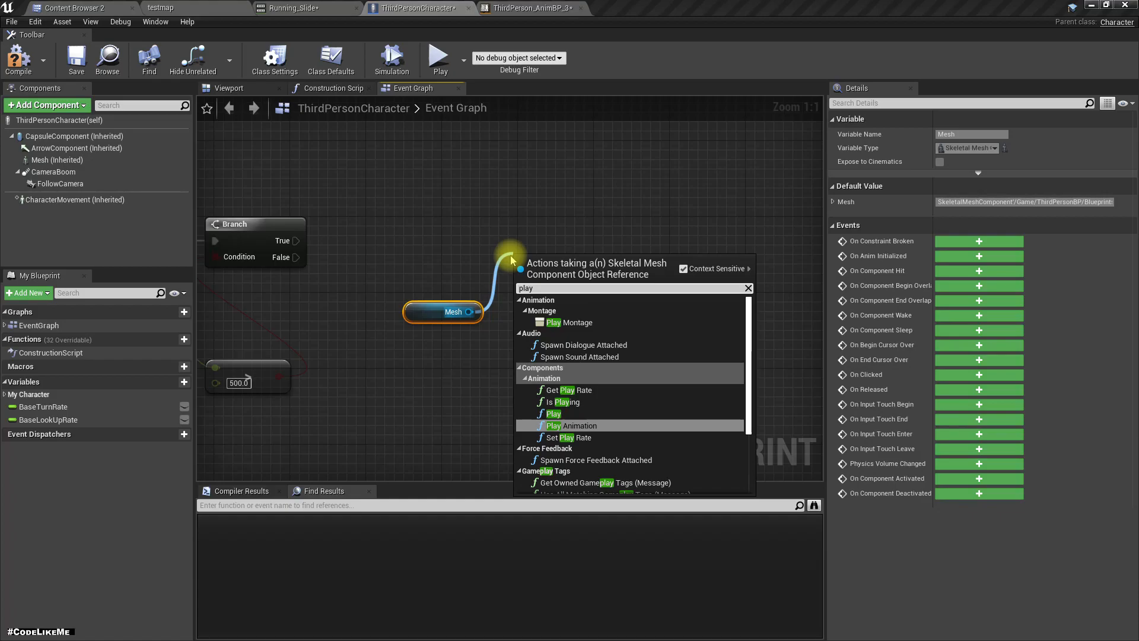
key("Up")
key("Up")
key("Up")
key("Up")
key("Up")
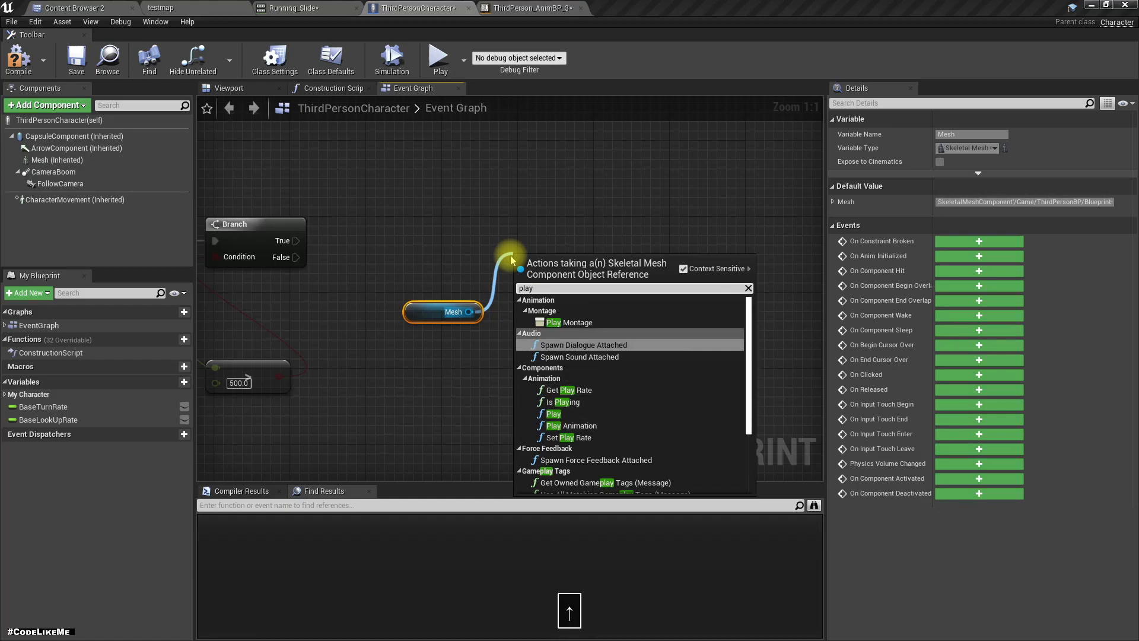
key("Up")
key("Return")
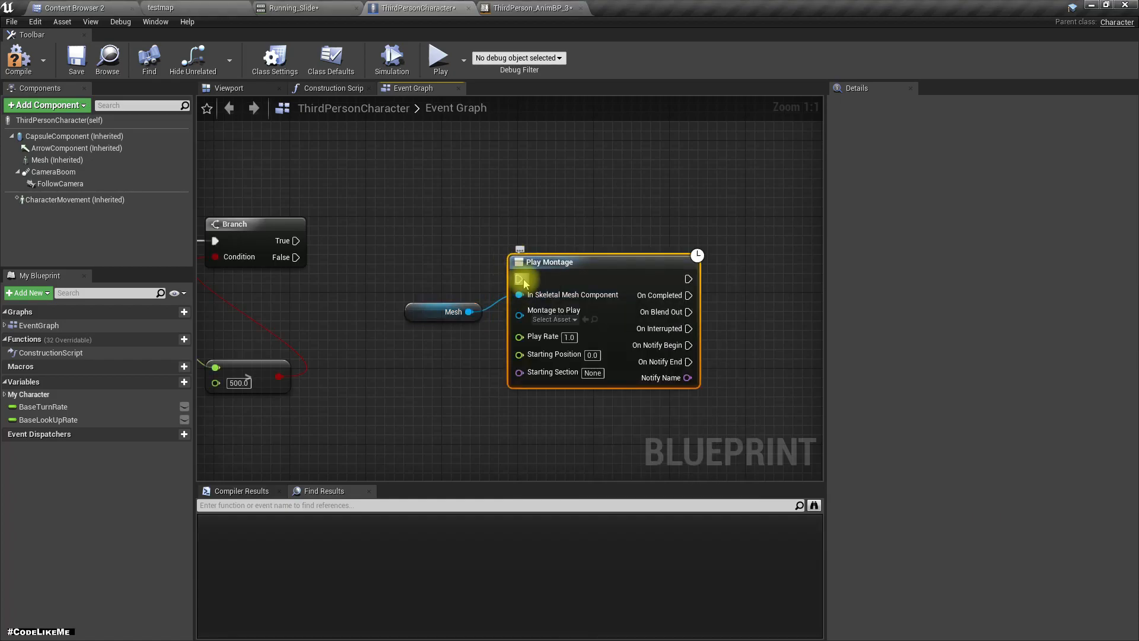
Wire the Branch True output into Play Montage and start a new node from True
left_click_drag(375, 243, 299, 254)
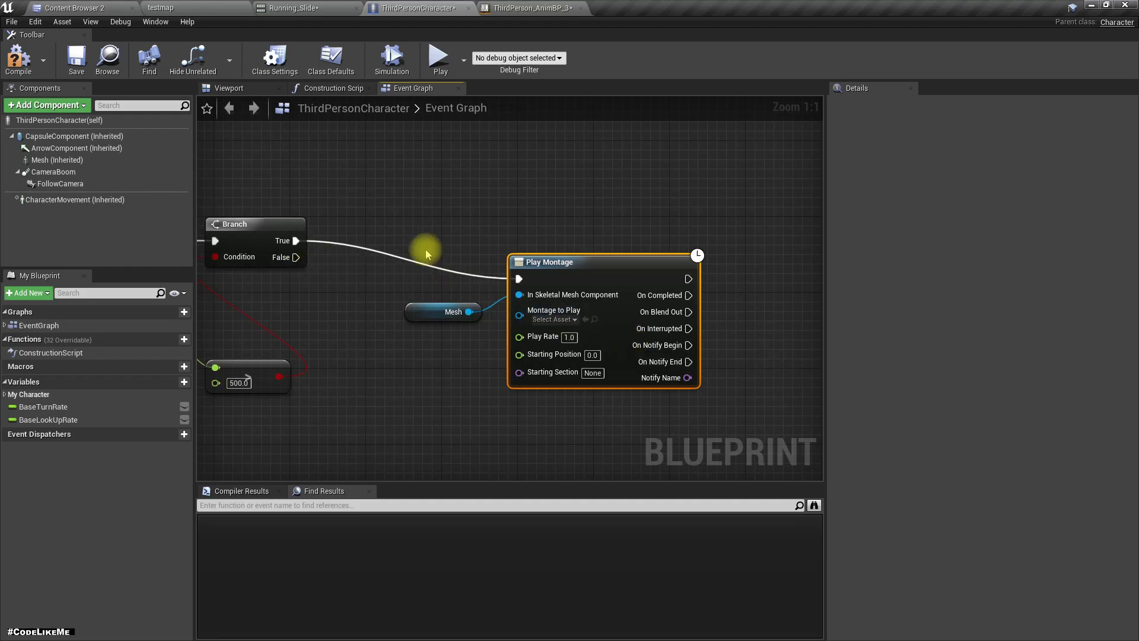
mouse_move(426, 255)
left_mouse_down()
mouse_move(546, 311)
mouse_move(649, 285)
mouse_move(690, 250)
left_mouse_up()
left_click_drag(292, 241, 374, 245)
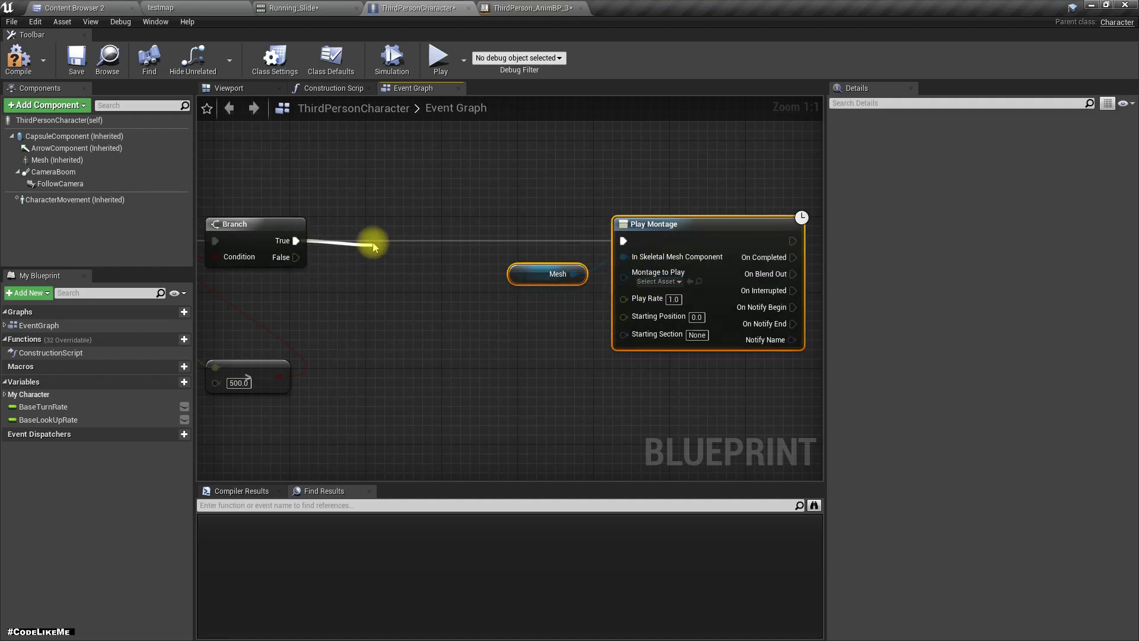
type("do once")
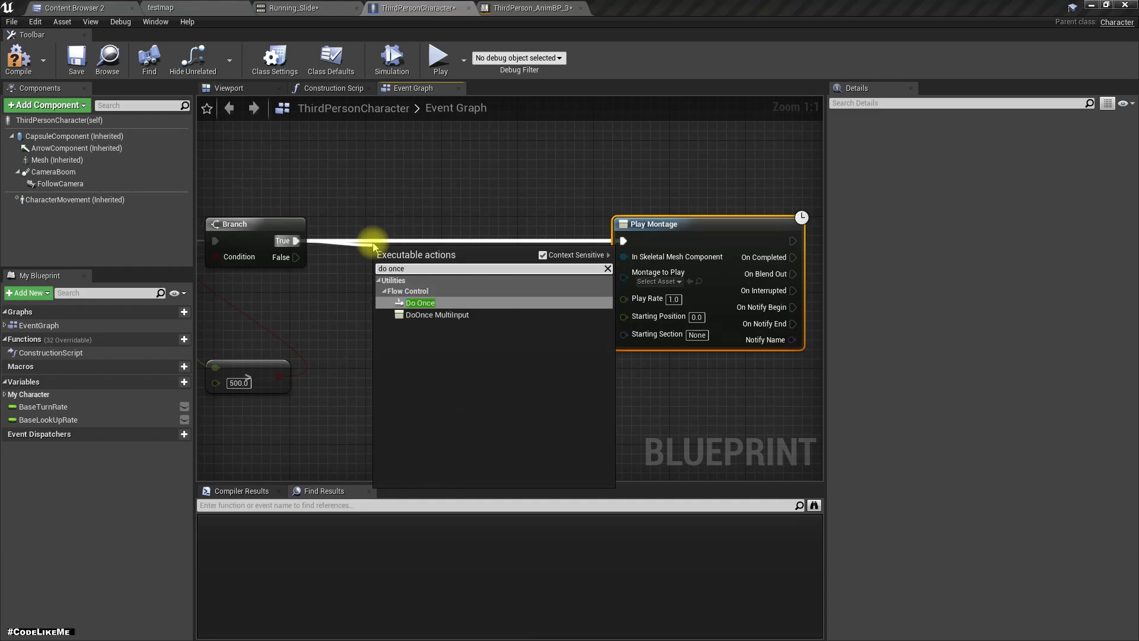
Insert a Do Once before Play Montage and route On Completed back to its Reset
key("Return")
left_click_drag(449, 259, 449, 228)
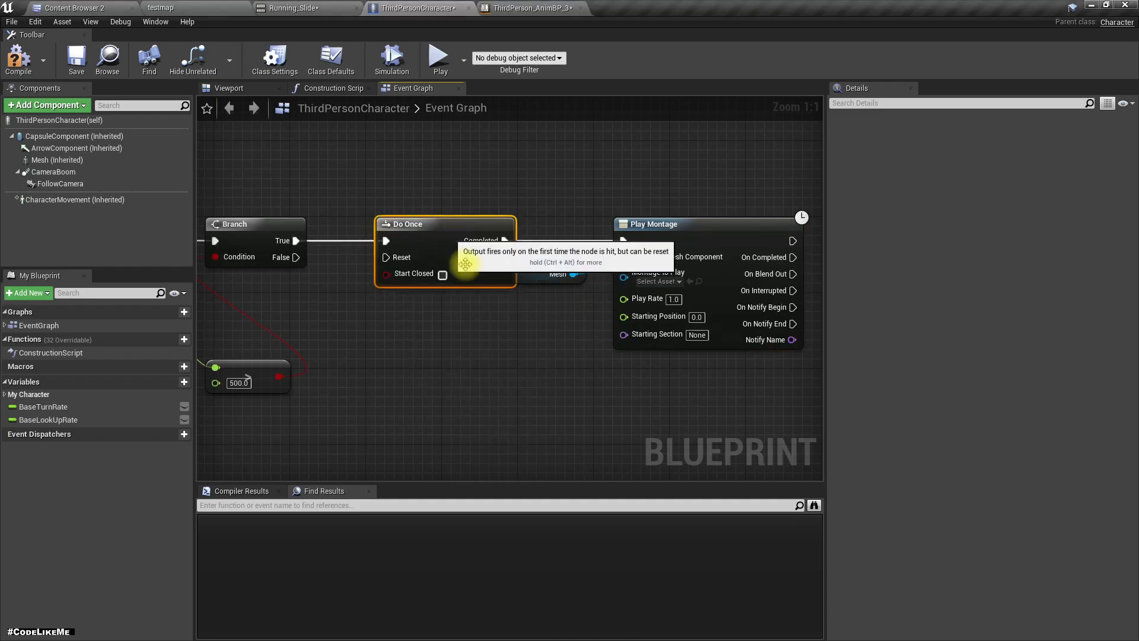
right_click_drag(668, 295, 555, 288)
mouse_move(678, 250)
left_mouse_down()
mouse_move(628, 404)
mouse_move(287, 256)
mouse_move(298, 258)
left_mouse_up()
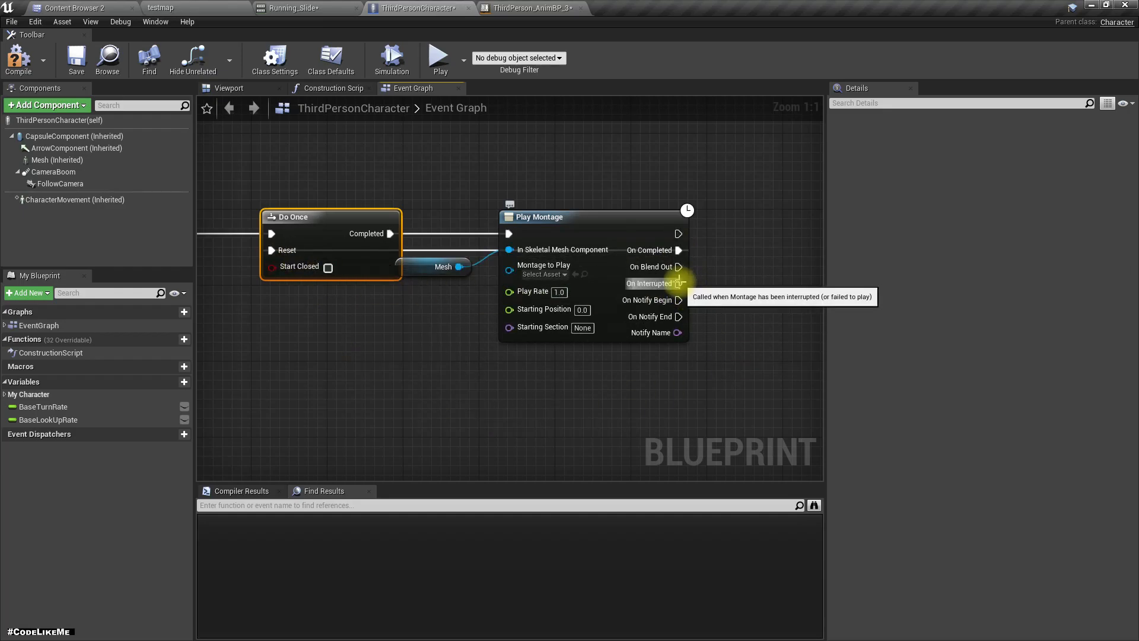
mouse_move(679, 284)
left_mouse_down()
mouse_move(400, 425)
mouse_move(267, 306)
mouse_move(437, 264)
mouse_move(433, 251)
mouse_move(532, 130)
left_mouse_up()
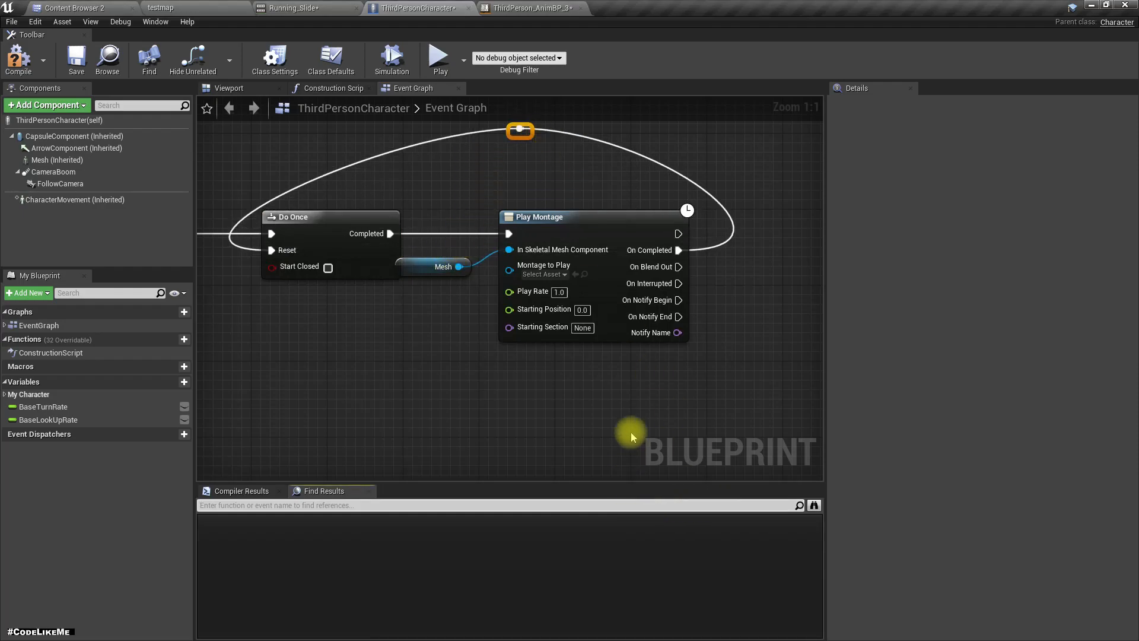
Route On Interrupted through the reroute point into the Do Once Reset as well
right_click_drag(630, 436, 572, 459)
mouse_move(608, 305)
left_mouse_down()
mouse_move(598, 306)
mouse_move(703, 267)
mouse_move(459, 167)
left_mouse_up()
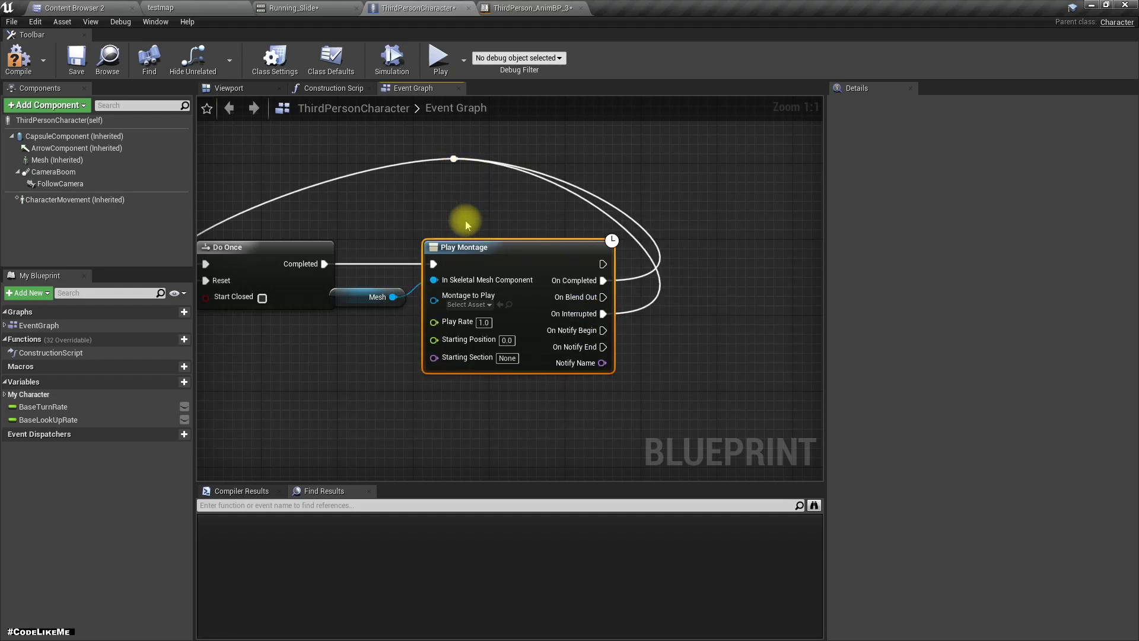
right_click_drag(459, 223, 628, 232)
right_click_drag(503, 296, 424, 287)
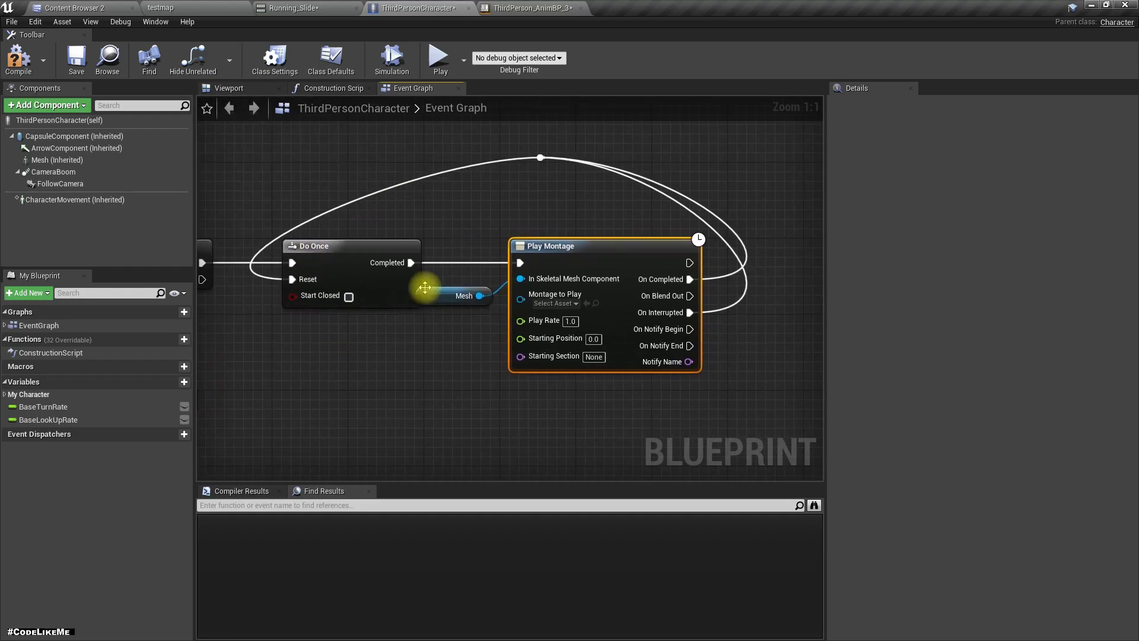
Set Play Montage to play the Running_Slide montage asset
left_click(557, 304)
left_click(582, 330)
right_click_drag(585, 351, 702, 384)
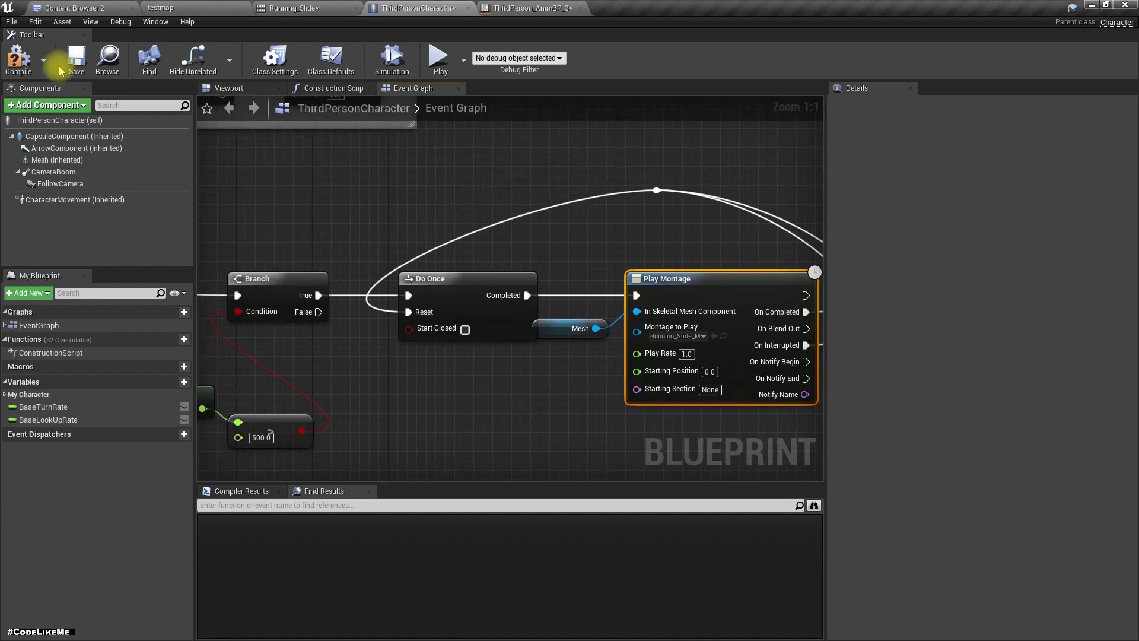
Play the testmap level fullscreen, run the character forward, then stop
left_click(21, 59)
left_click(191, 8)
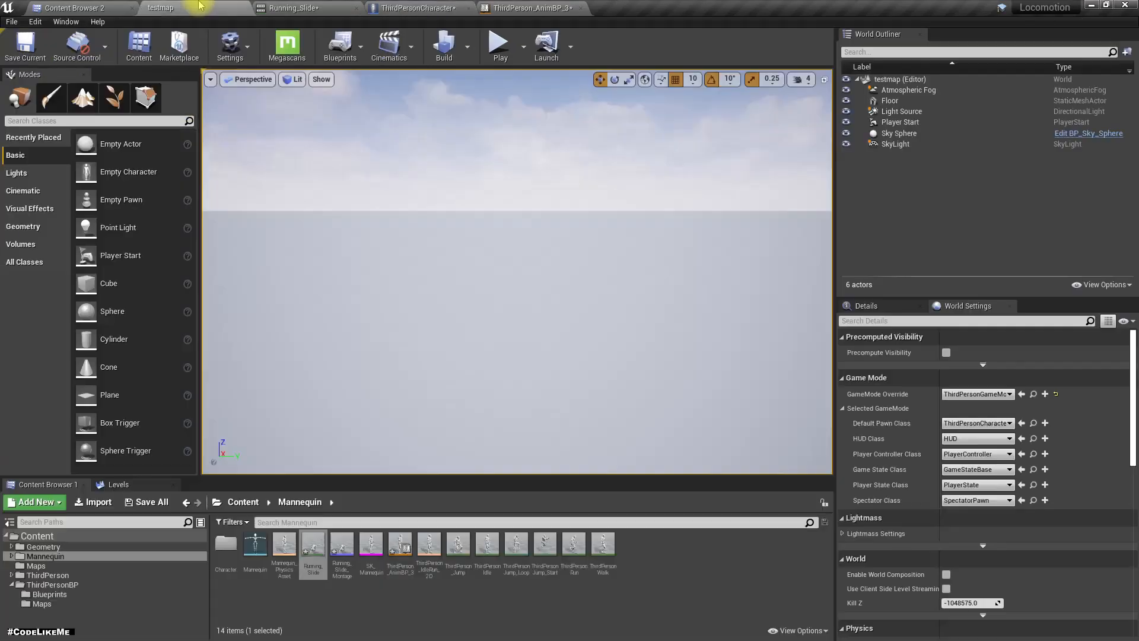
key("F11")
key("alt+p")
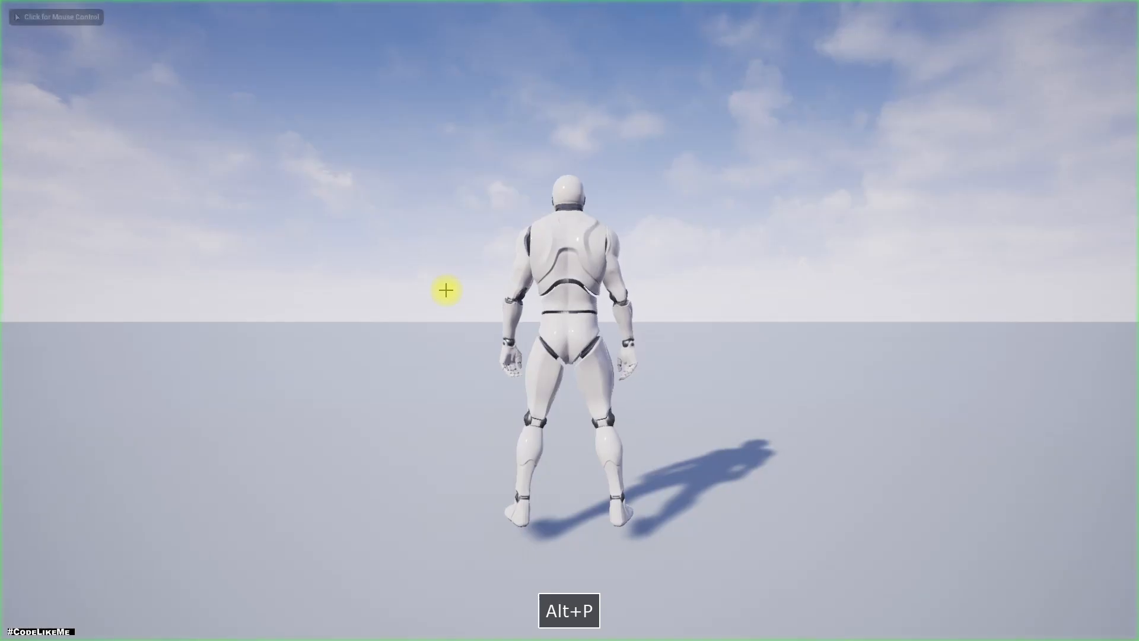
key("w")
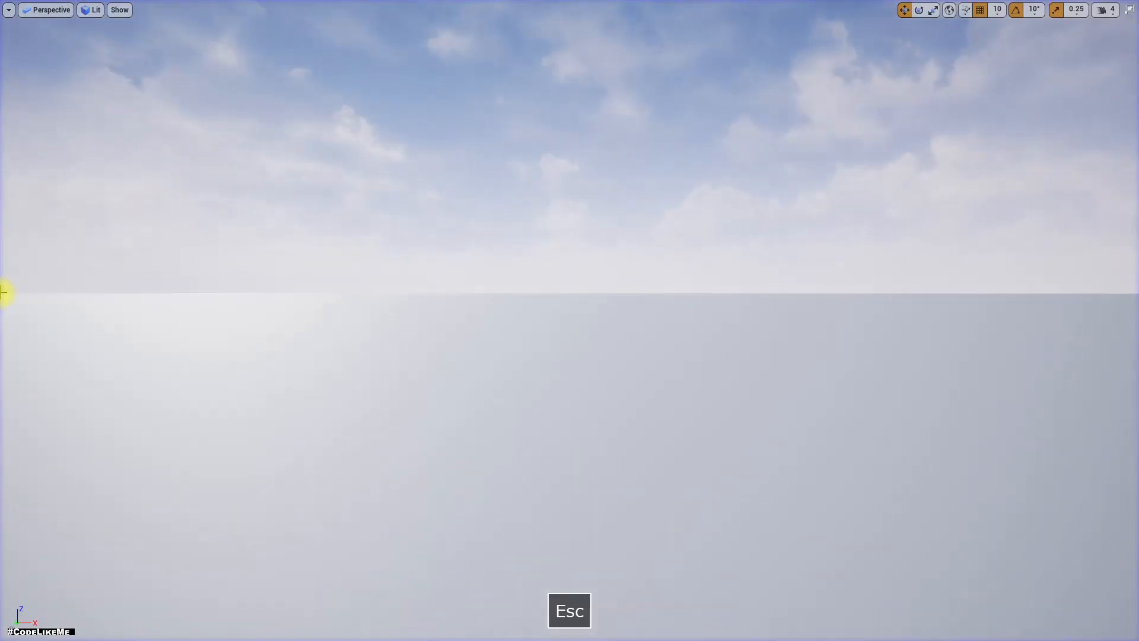
key("F11")
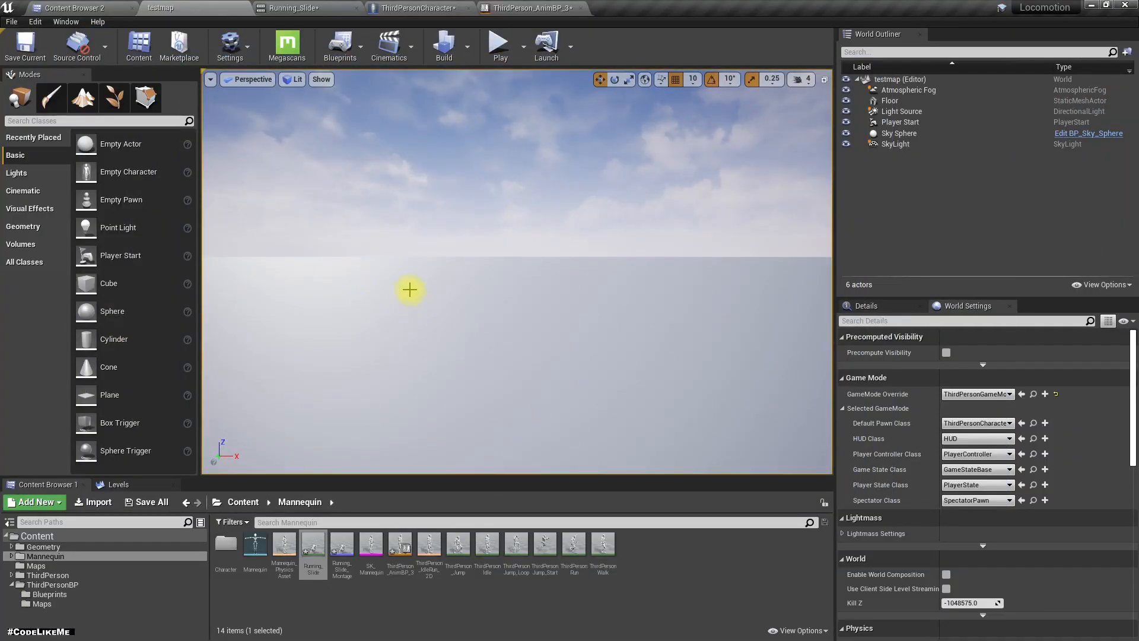
Place a Cube in the level and lift it above the floor
mouse_move(86, 283)
left_mouse_down()
mouse_move(674, 350)
mouse_move(540, 361)
mouse_move(526, 352)
left_mouse_up()
right_click_drag(526, 351, 383, 331)
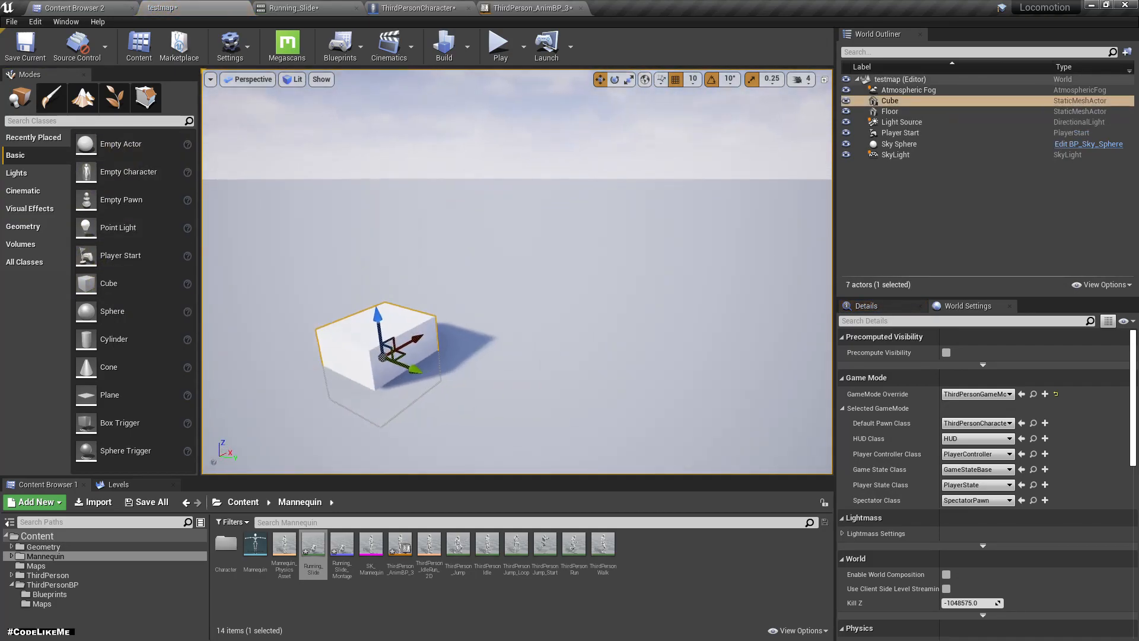
left_click_drag(383, 331, 365, 214)
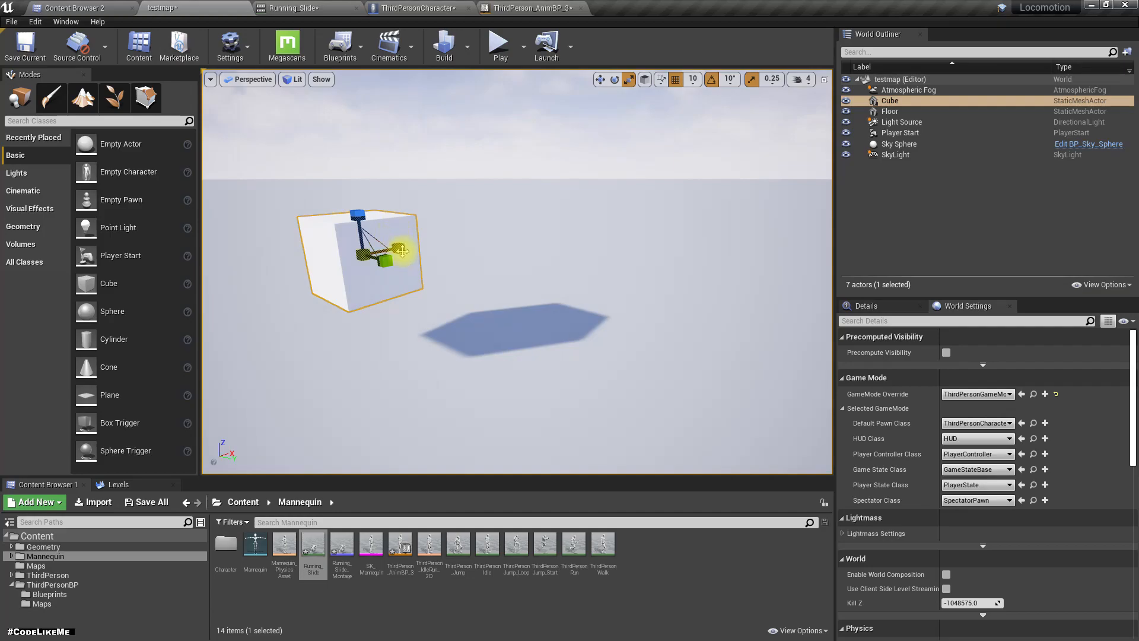
mouse_move(401, 252)
right_mouse_down()
mouse_move(405, 205)
mouse_move(431, 309)
mouse_move(545, 379)
right_mouse_up()
key("w")
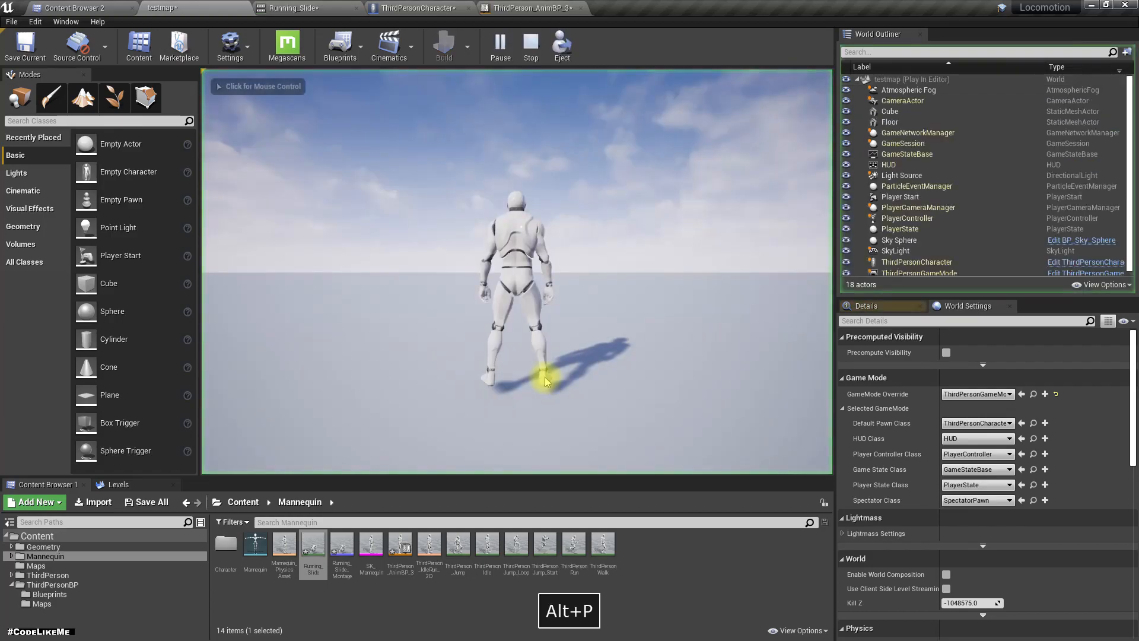
key("Escape")
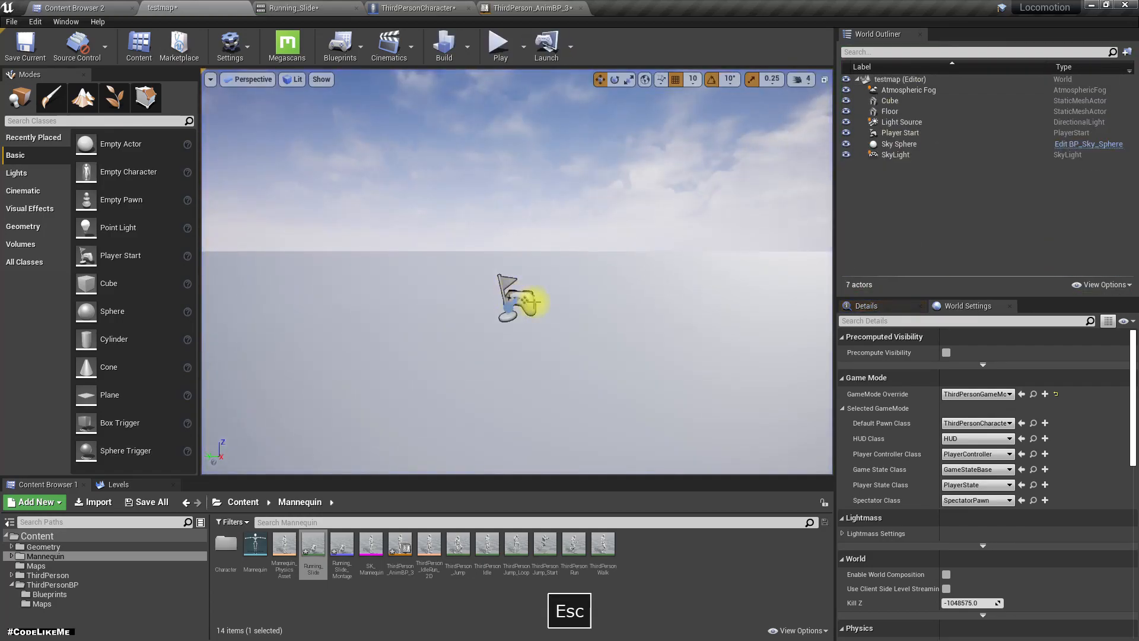
Move the cube in front of the Player Start
left_click(513, 299)
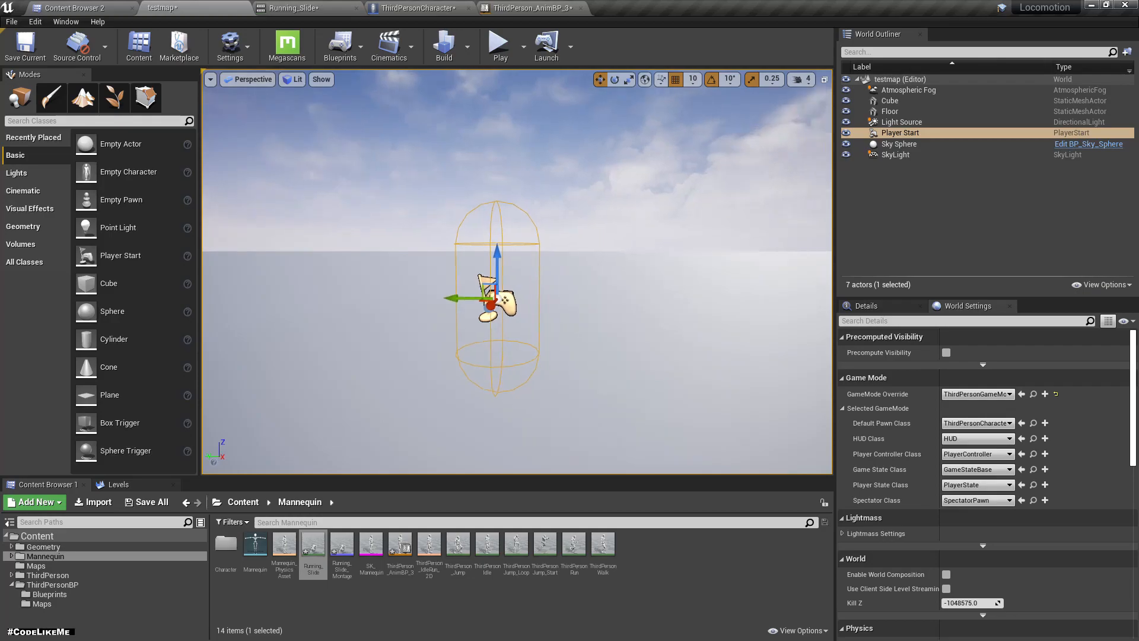
right_click_drag(513, 299, 517, 374)
left_click(556, 182)
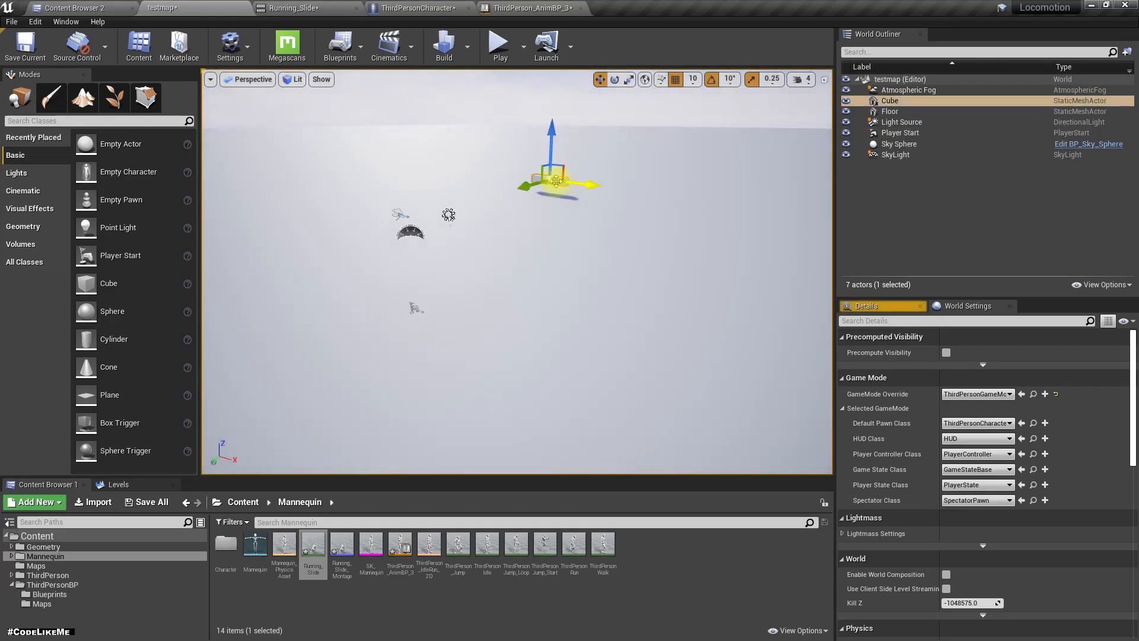
mouse_move(556, 185)
left_mouse_down()
mouse_move(552, 343)
mouse_move(619, 407)
left_mouse_up()
Rotate and scale the cube into a long narrow raised bar
key("e")
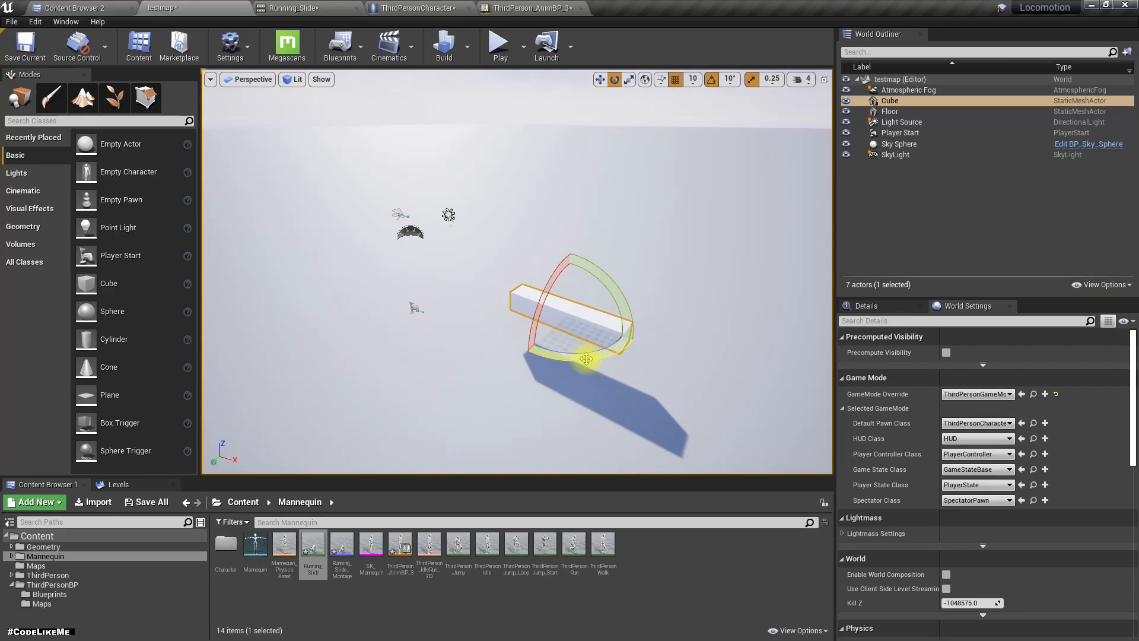
left_click_drag(551, 330, 588, 374)
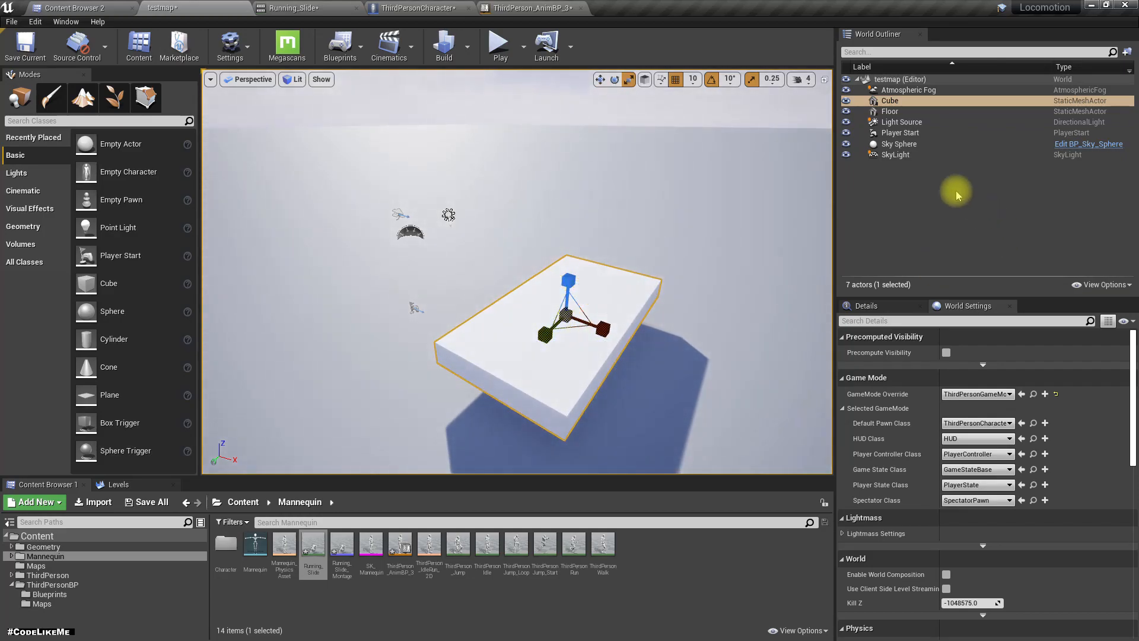
left_click_drag(603, 329, 588, 342)
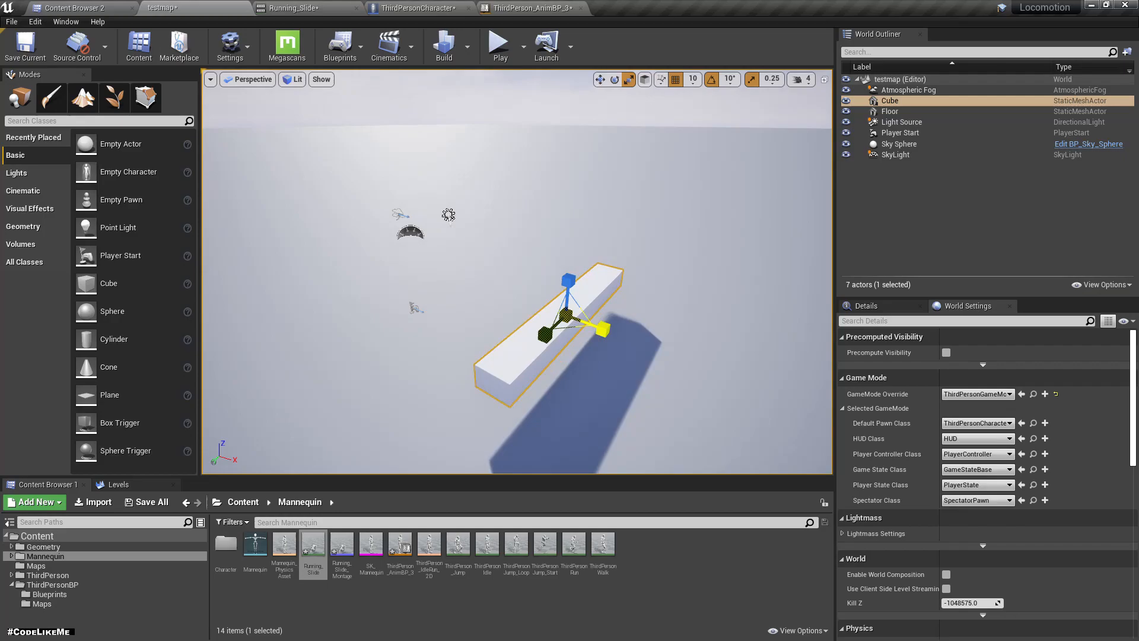
left_click_drag(504, 326, 444, 316, "alt")
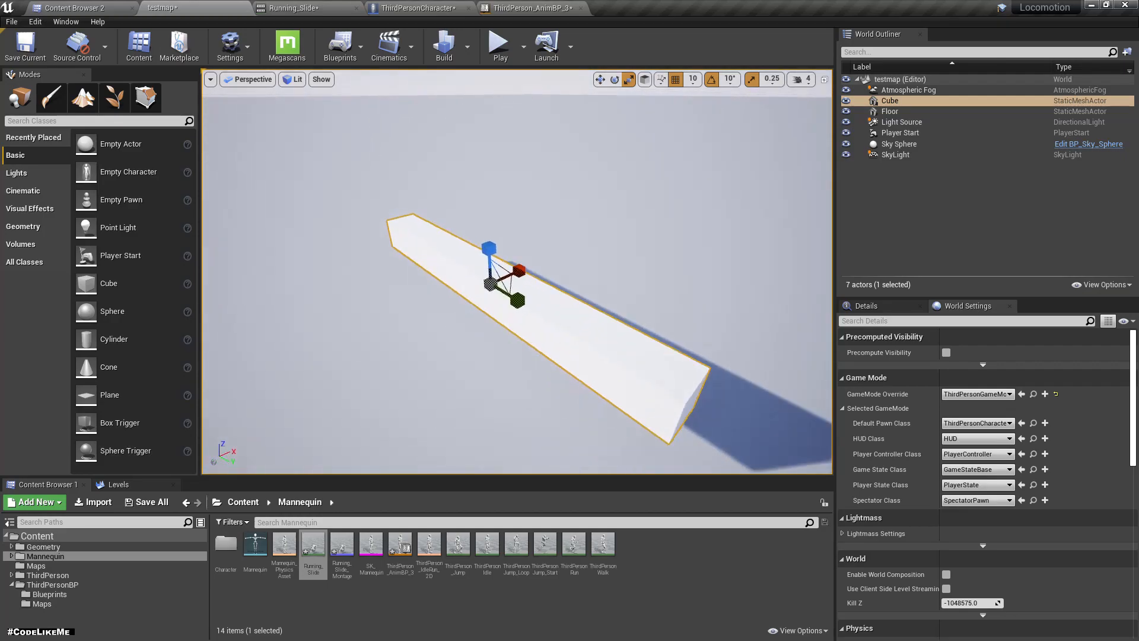
Play the level, run forward and try the C slide in the open
key("alt+p")
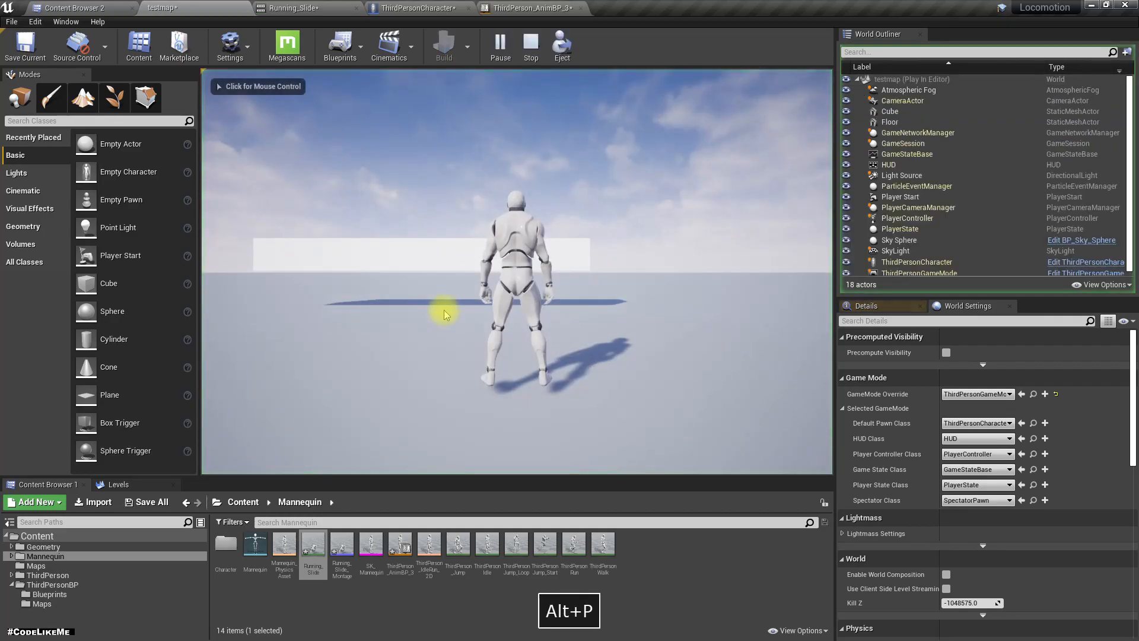
key("w")
key("c")
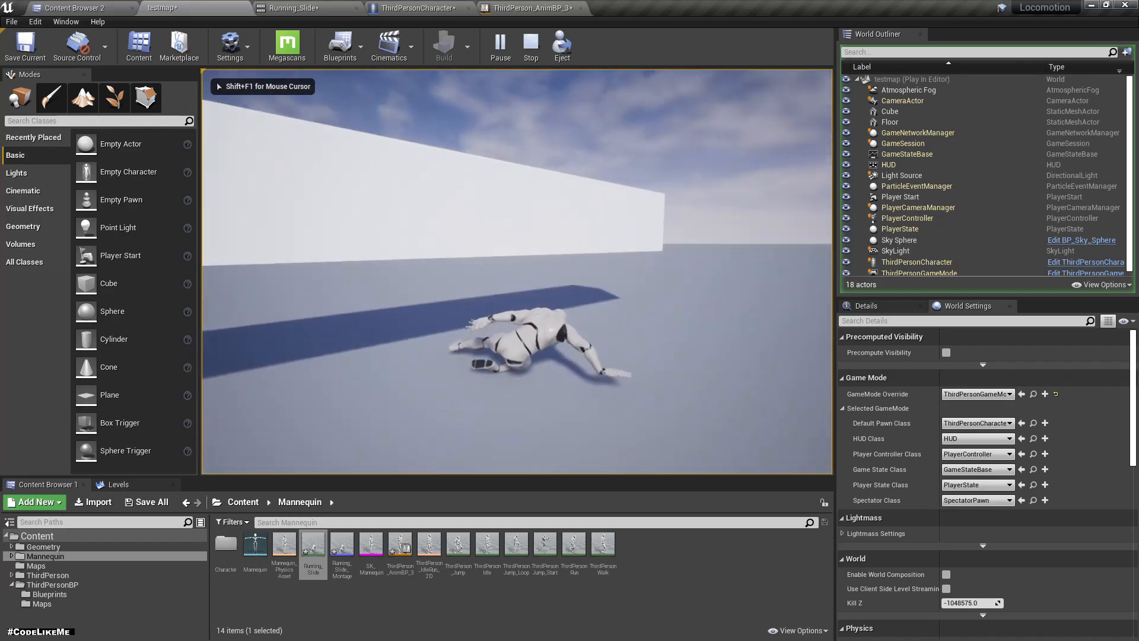
key("d")
key("s")
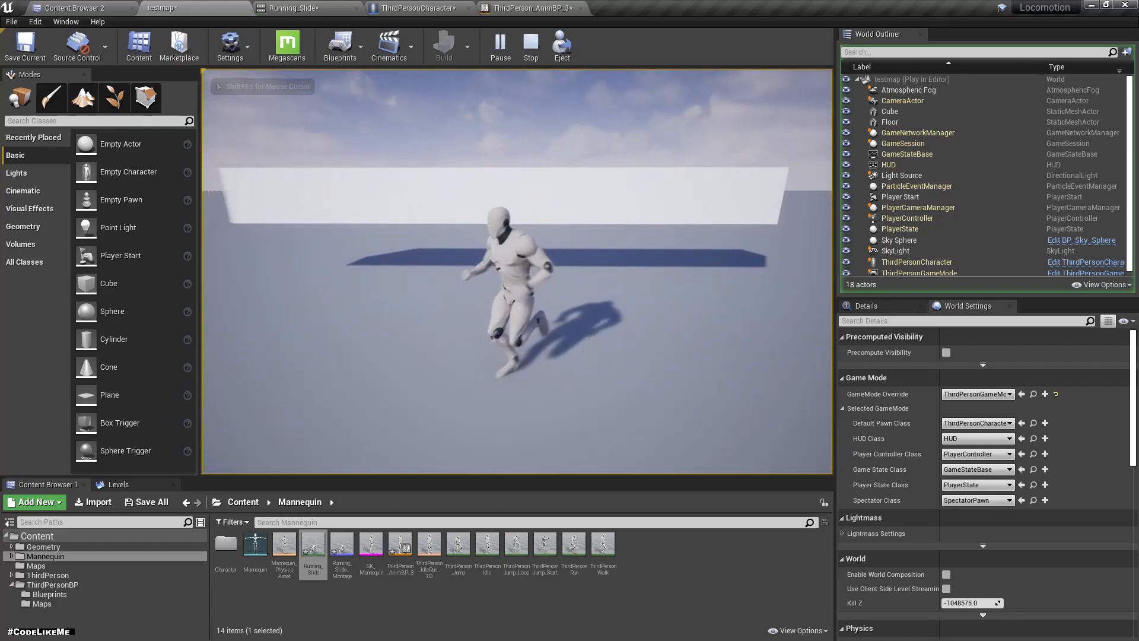
Run at the bar, slide under it with C, then end play
key("w")
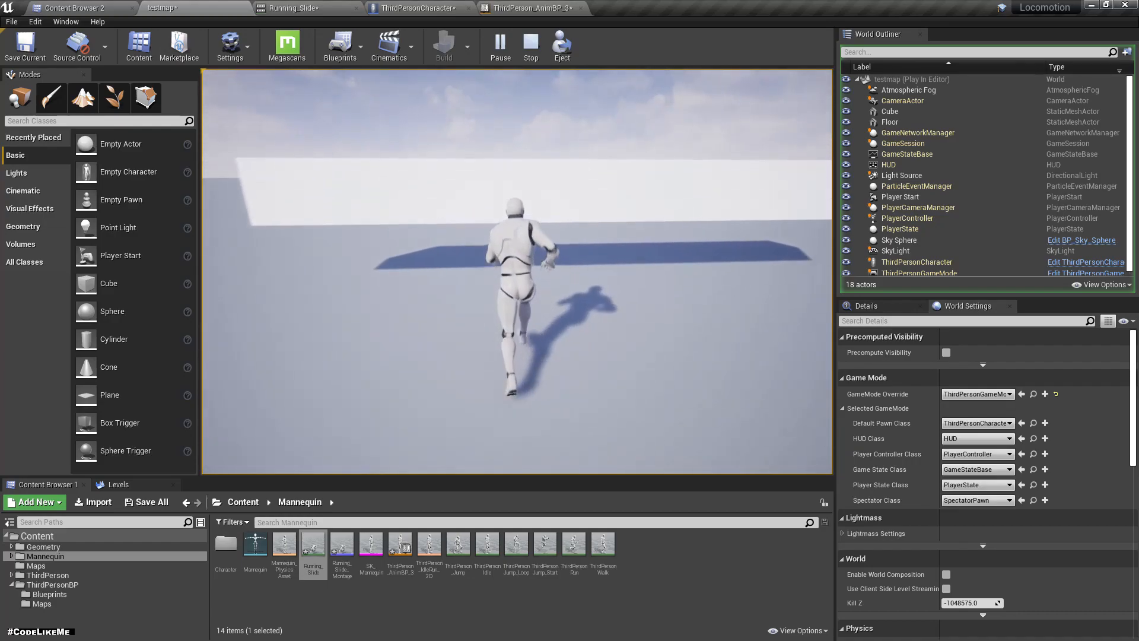
key("c")
key("Escape")
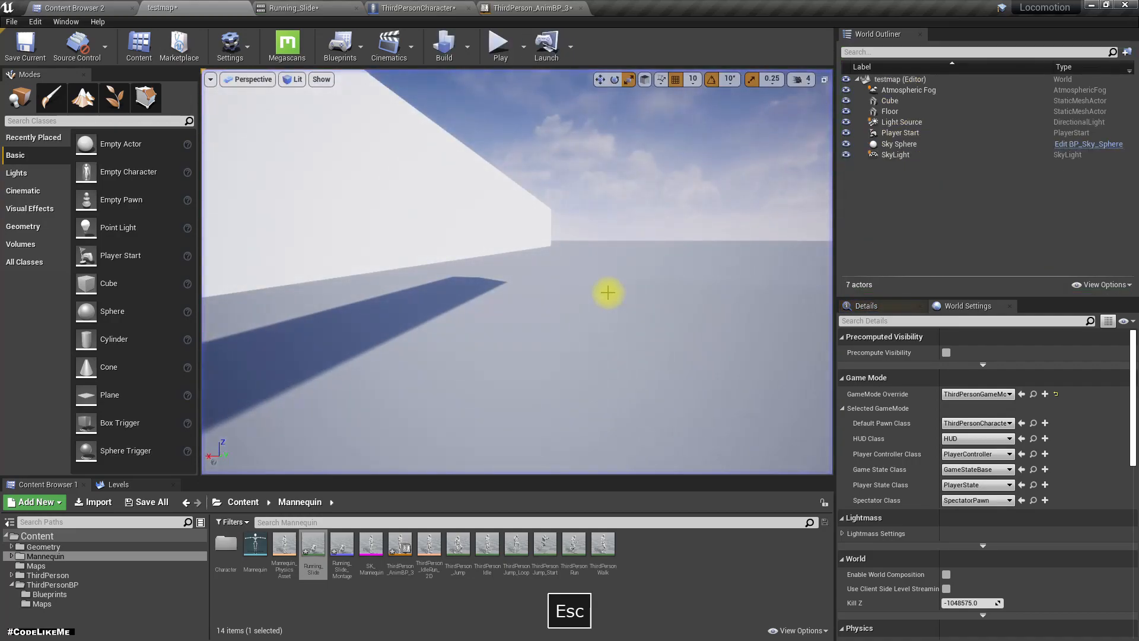
left_click_drag(611, 293, 470, 255)
Select the wall block and locate the orange BasicShapeMaterial in the content browser
left_click(471, 255)
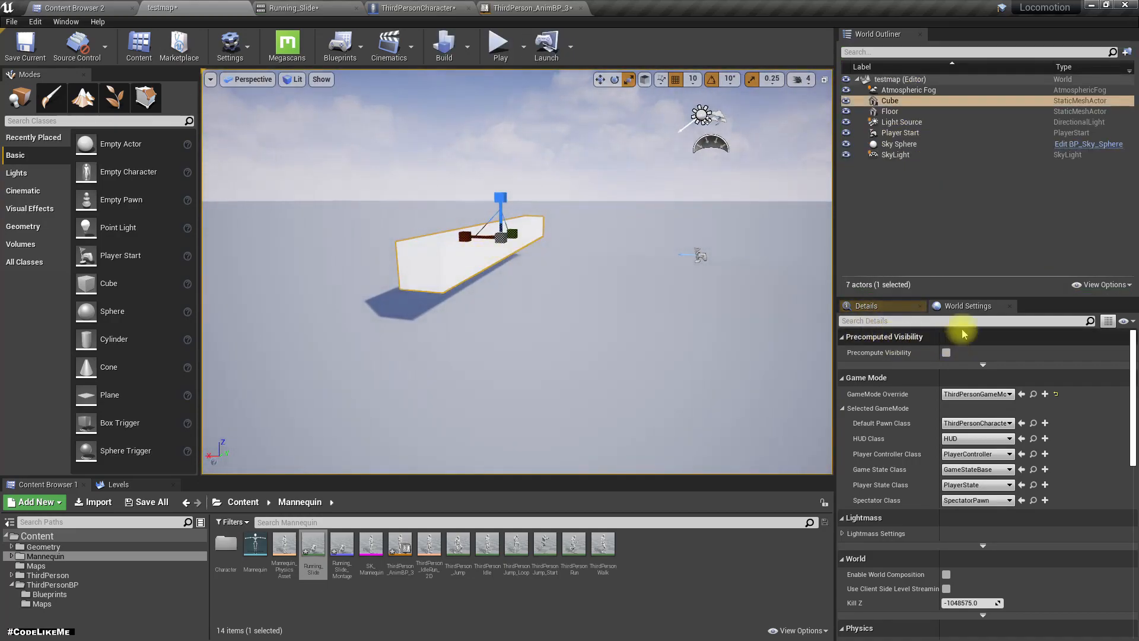
left_click(876, 311)
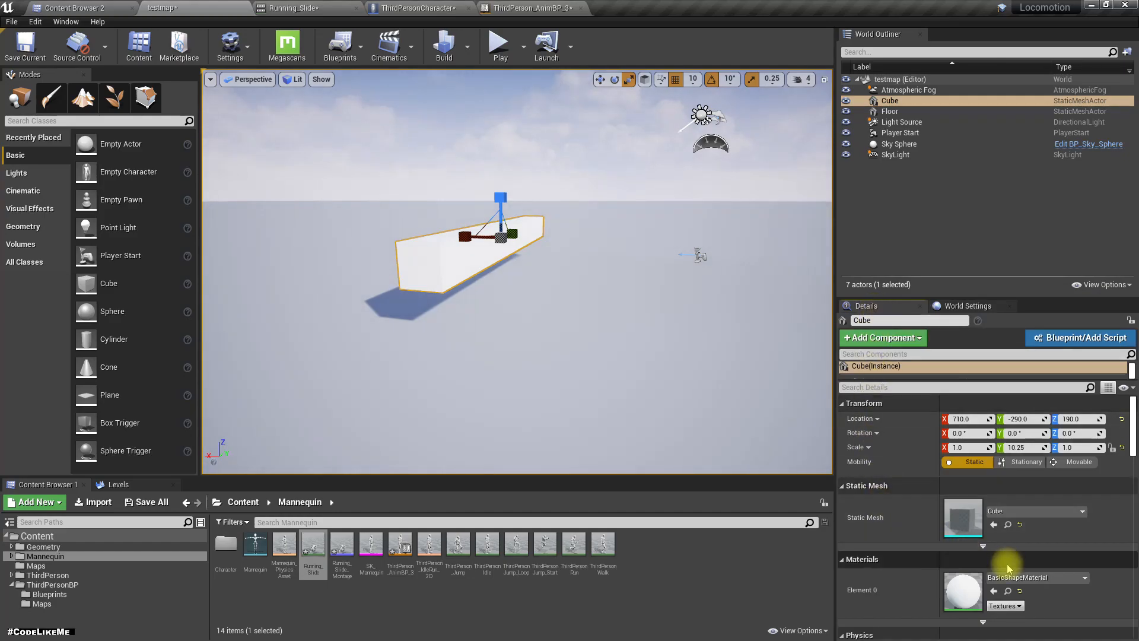
double_click(964, 592)
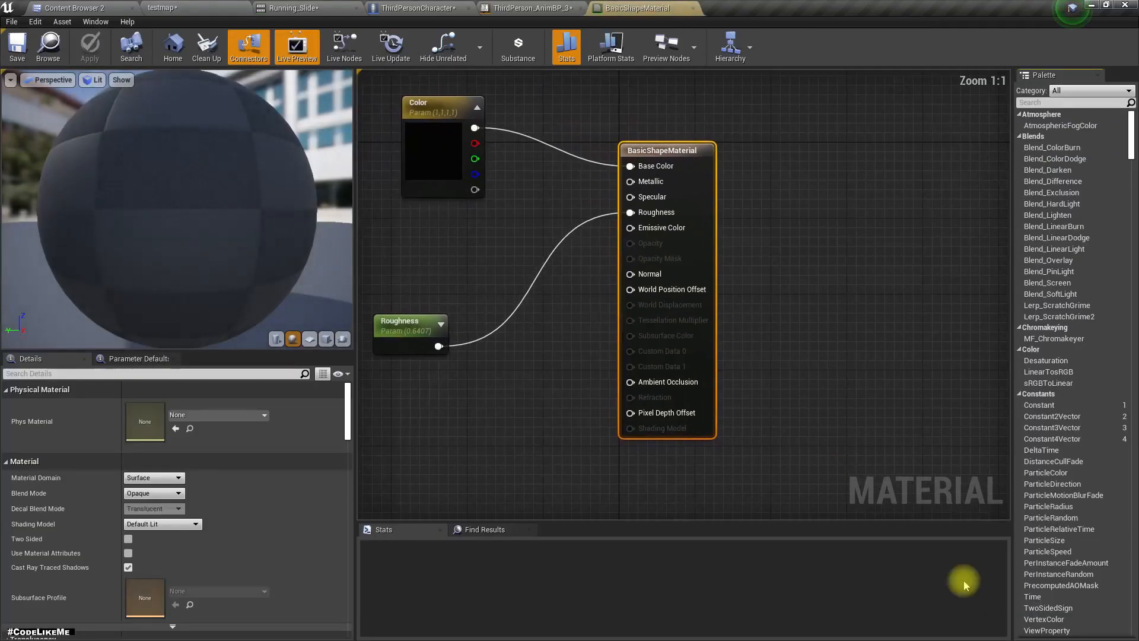
left_click(64, 49)
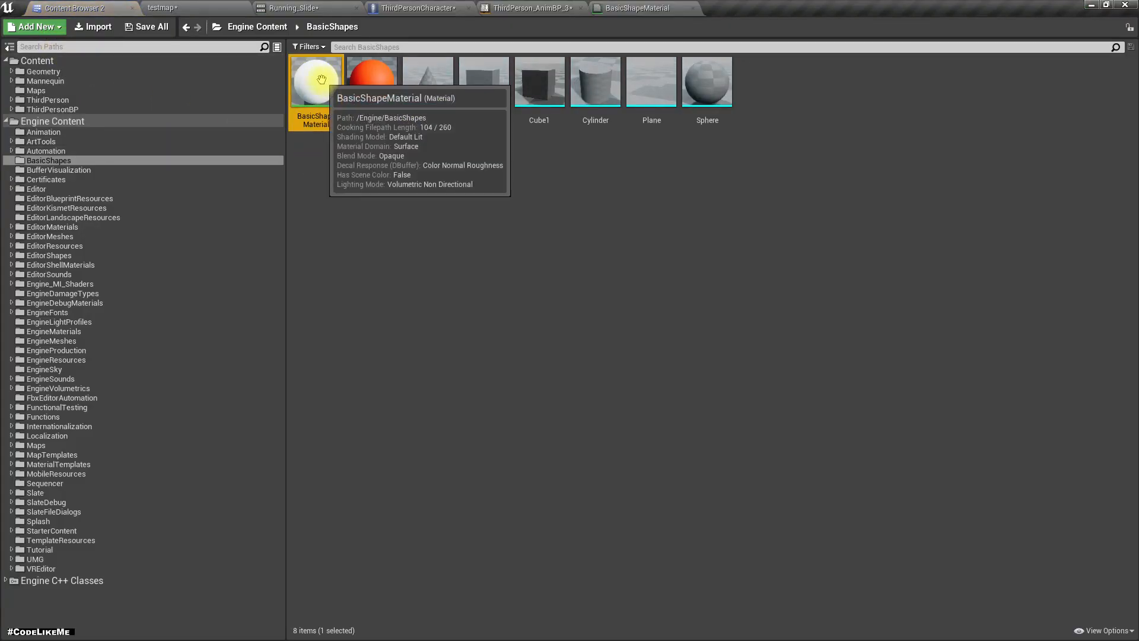
right_click(322, 80)
left_click(535, 247)
mouse_move(382, 95)
left_mouse_down()
mouse_move(194, 12)
mouse_move(1059, 614)
mouse_move(684, 380)
left_mouse_up()
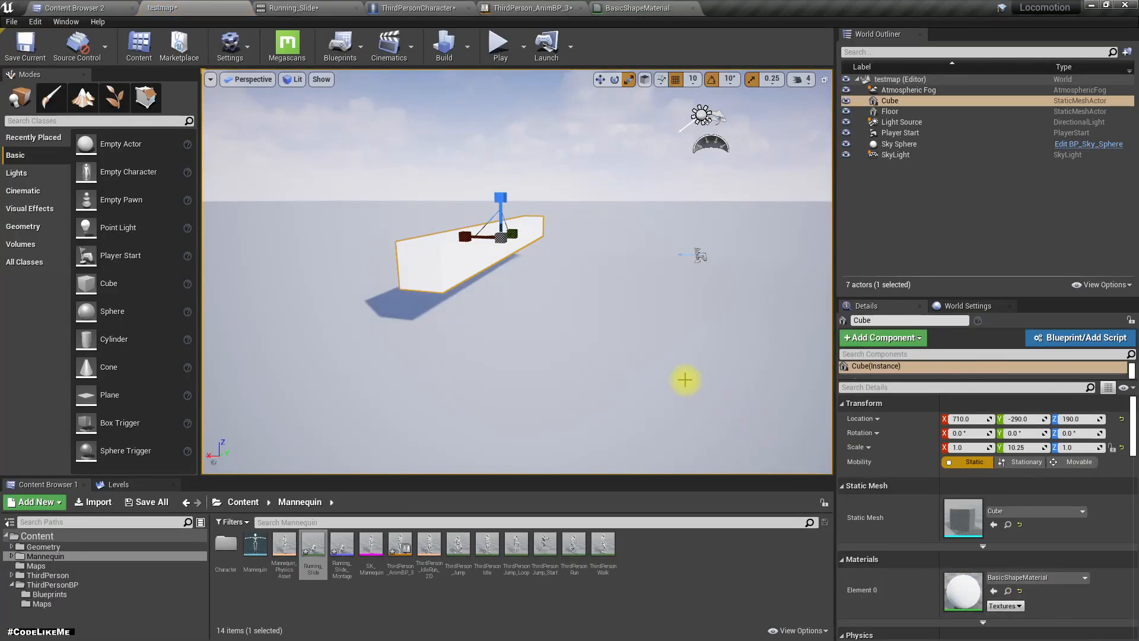
Assign BasicShapeMaterial1 to the block's Element 0 material slot
left_click(1014, 578)
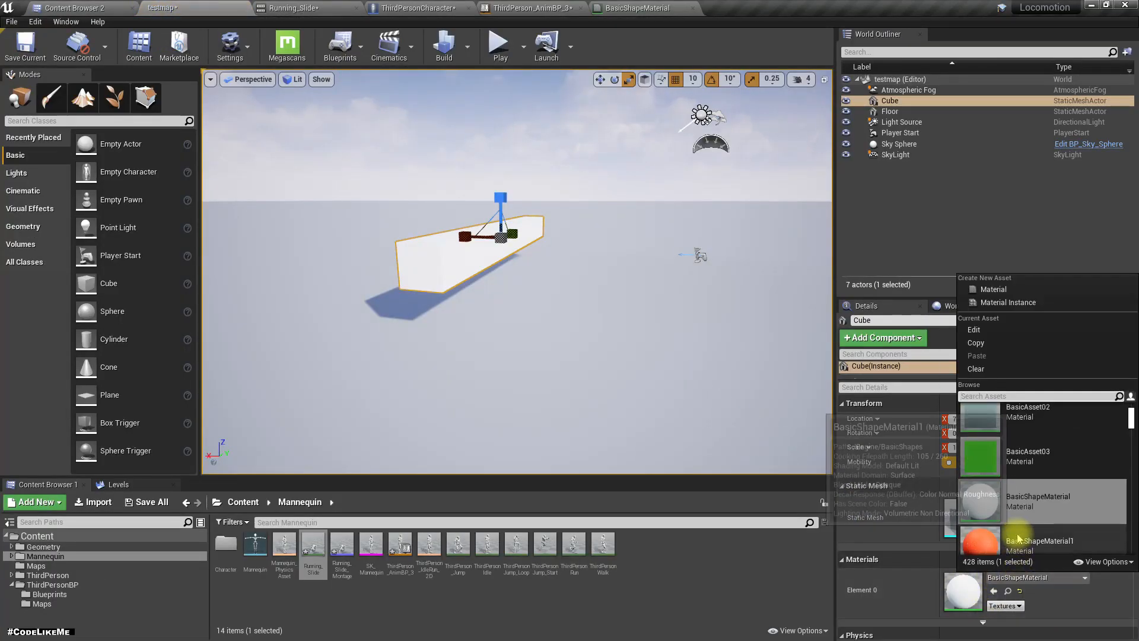
left_click(998, 524)
left_click_drag(629, 341, 629, 341, "alt")
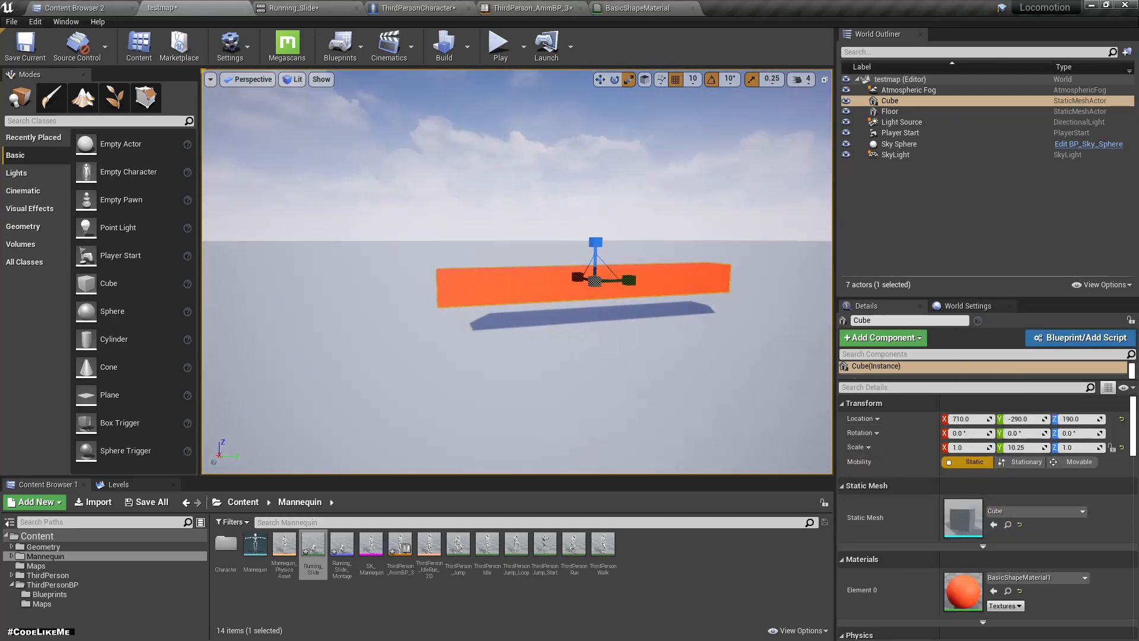
left_click_drag(601, 216, 601, 217, "alt")
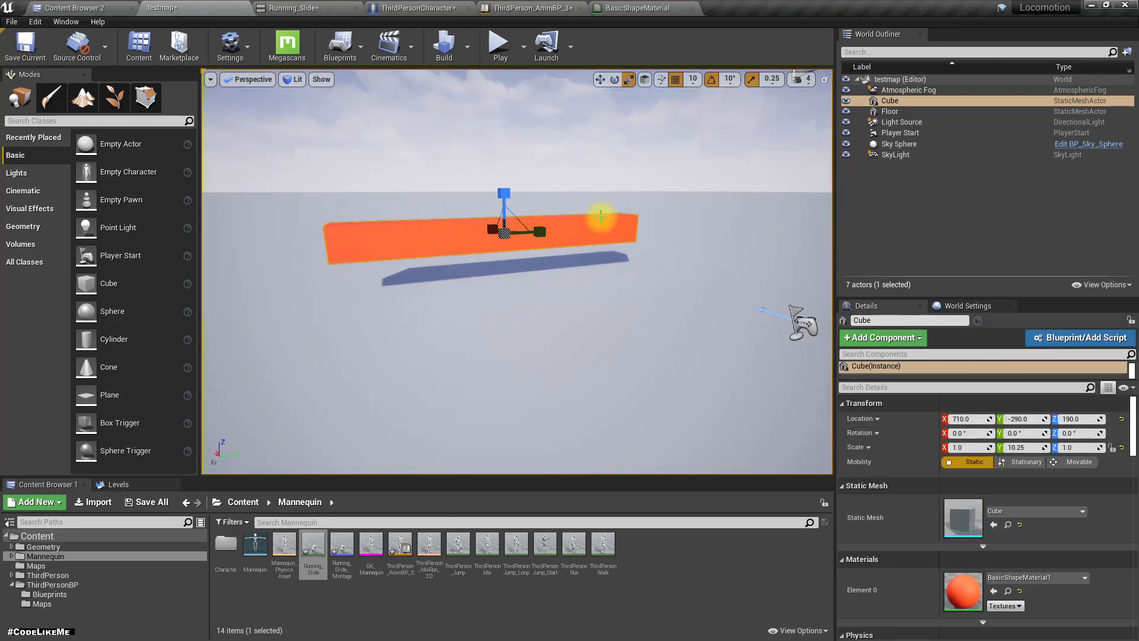
Play the level, run at the orange wall and try sliding under it
key("alt+p")
key("w")
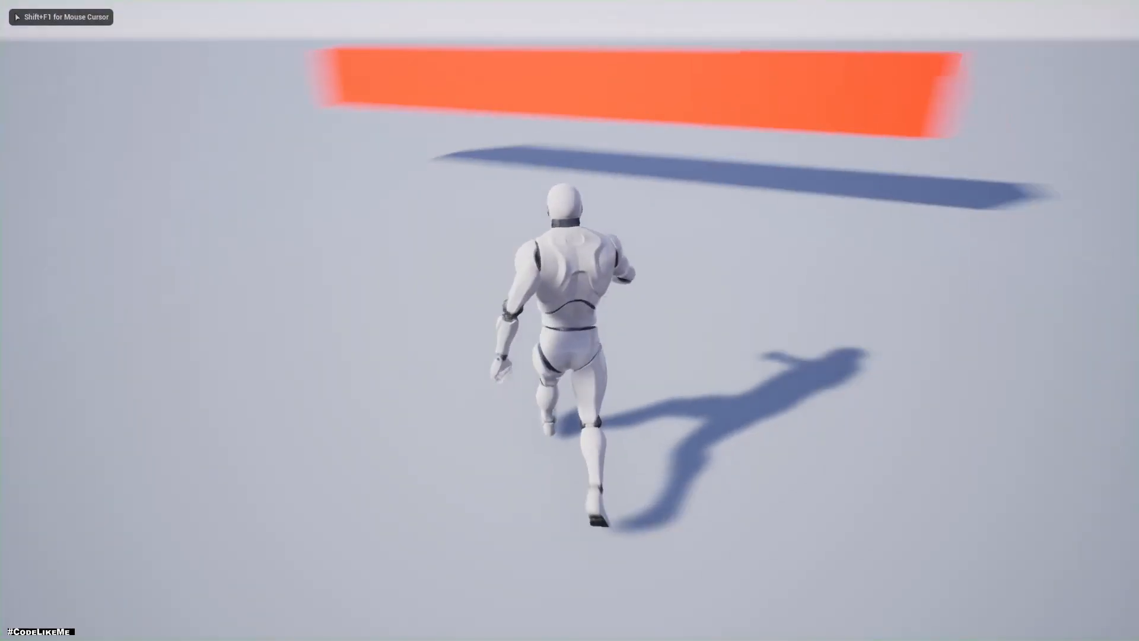
key("c")
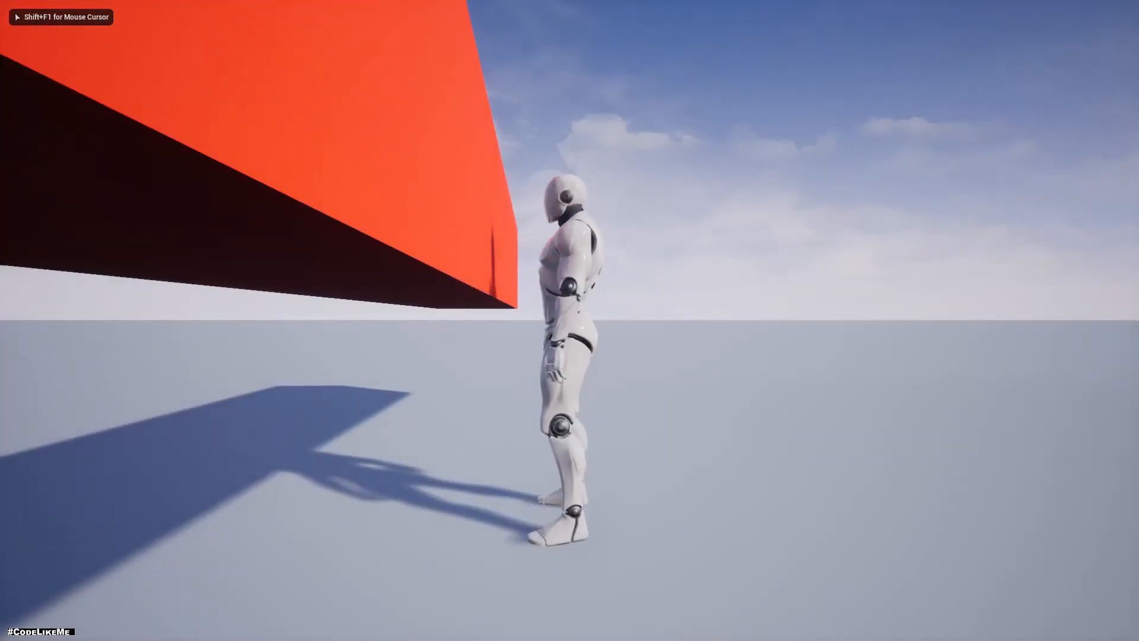
key("Escape")
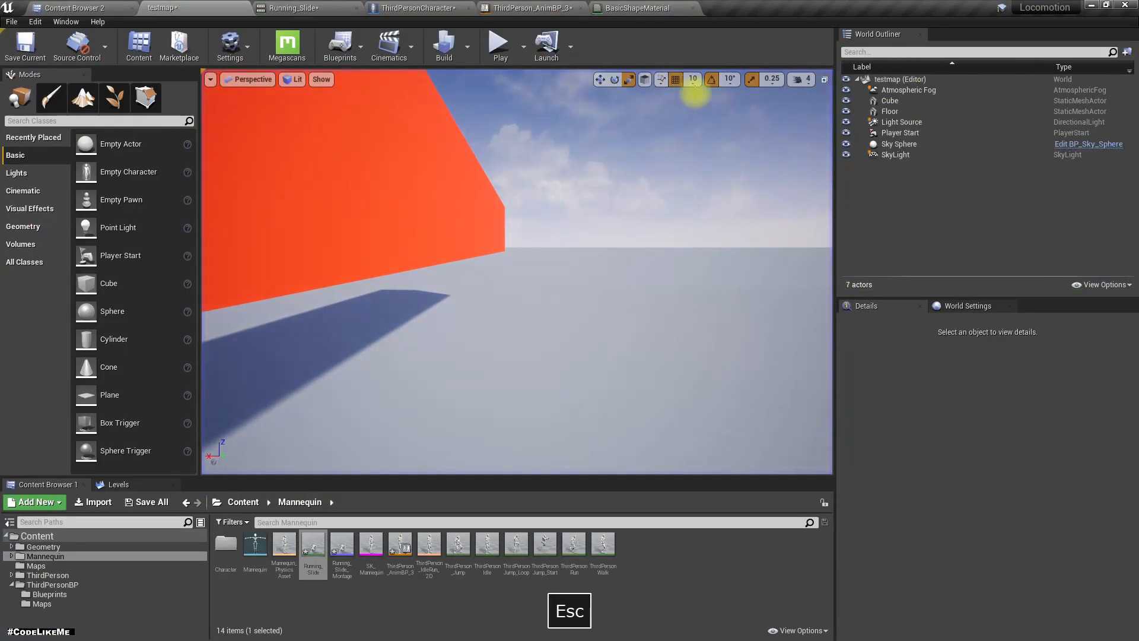
In ThirdPersonCharacter's Viewport, make the CapsuleComponent visible in game
left_click(384, 7)
left_click(228, 88)
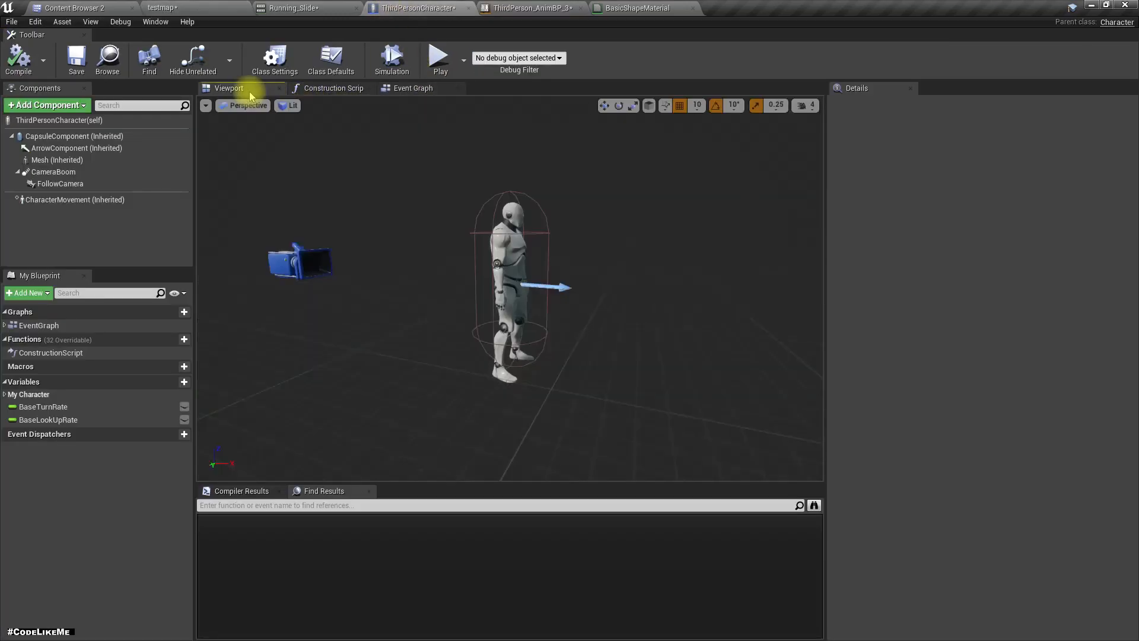
left_click(493, 233)
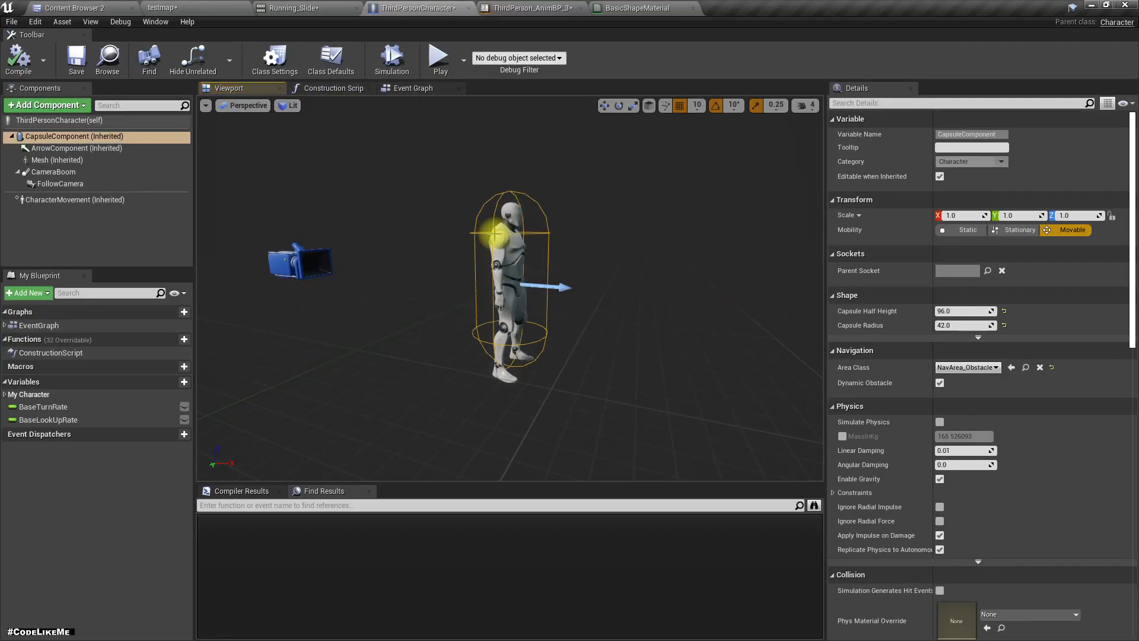
scroll(1045, 418, "down", 3)
scroll(1042, 419, "down", 1)
scroll(1023, 437, "down", 2)
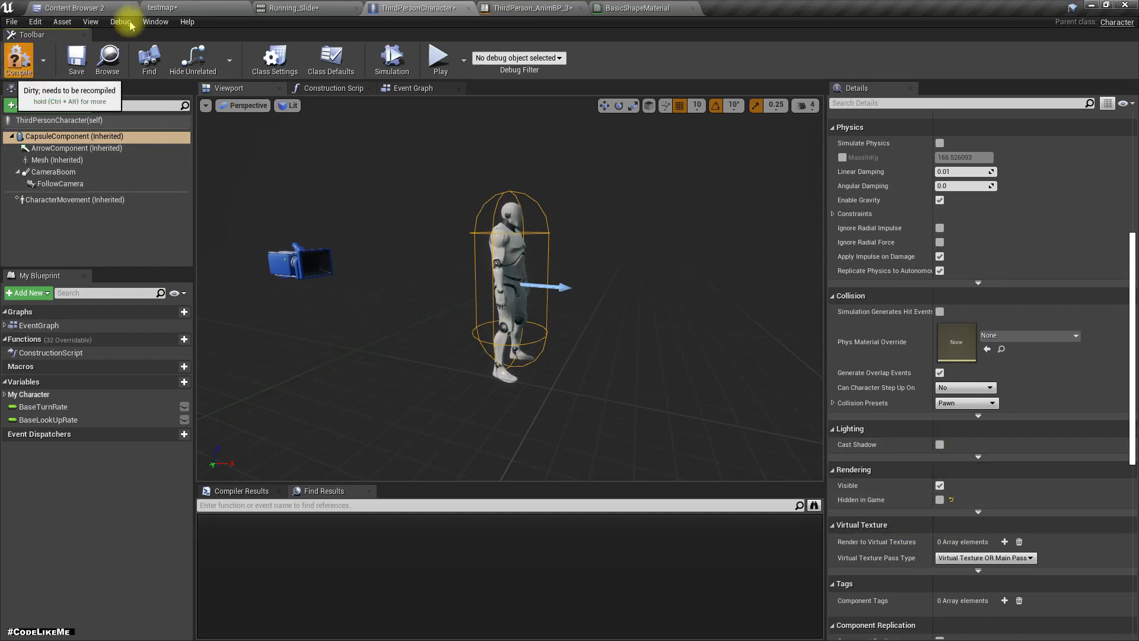
Return to testmap and play-test the visible capsule against the orange wall
left_click(169, 7)
key("alt+p")
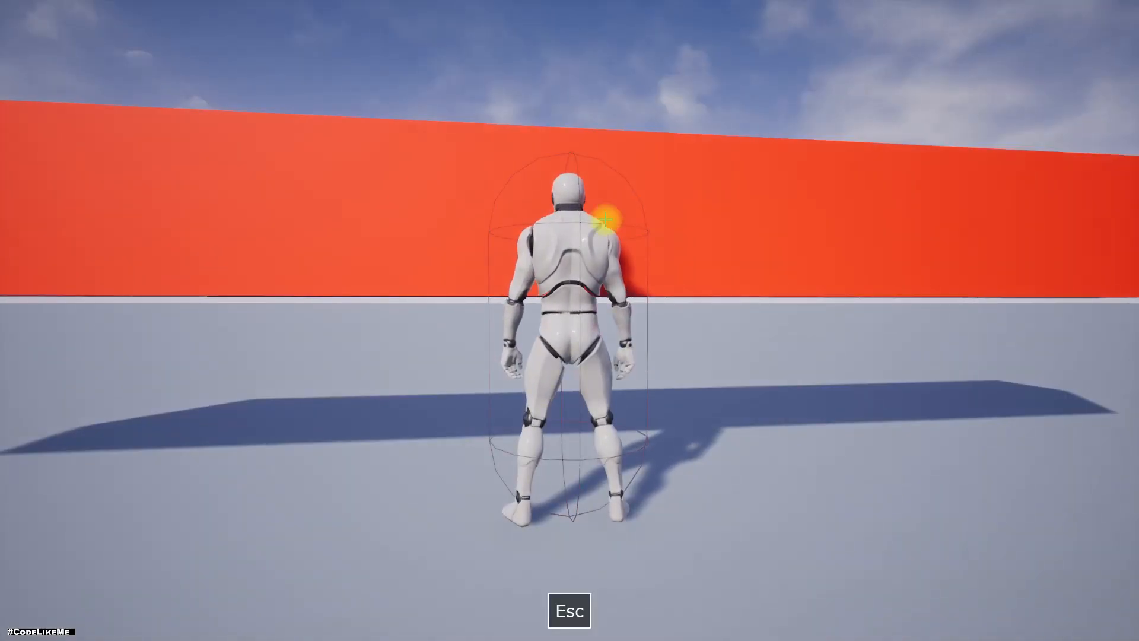
key("F11")
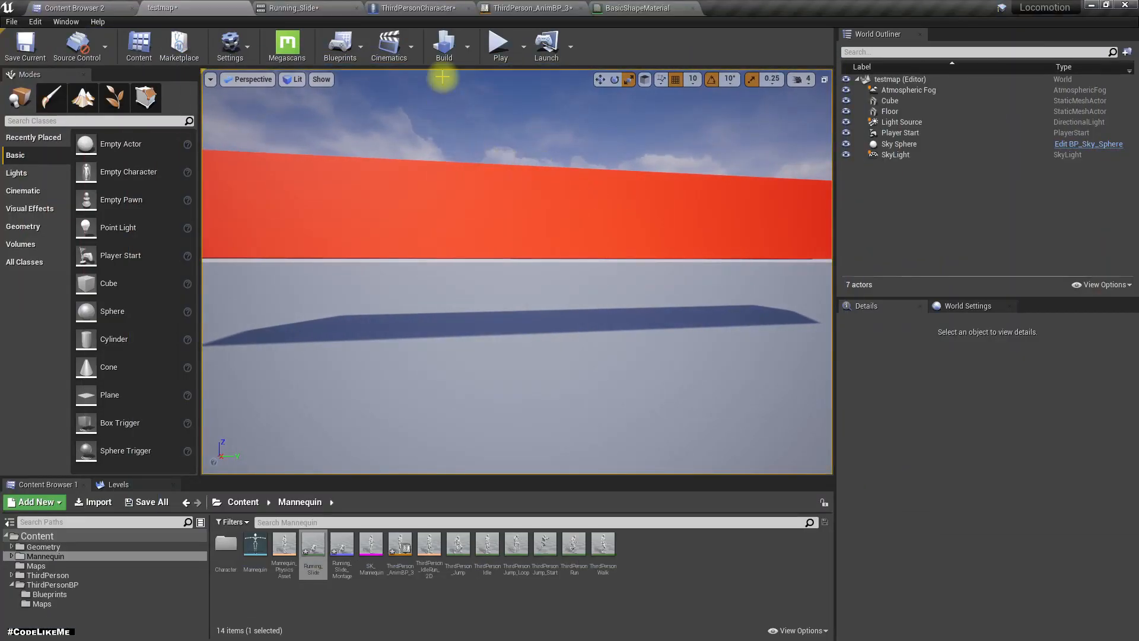
Enable Can Crouch on the CharacterMovement component under Nav Movement
left_click(427, 7)
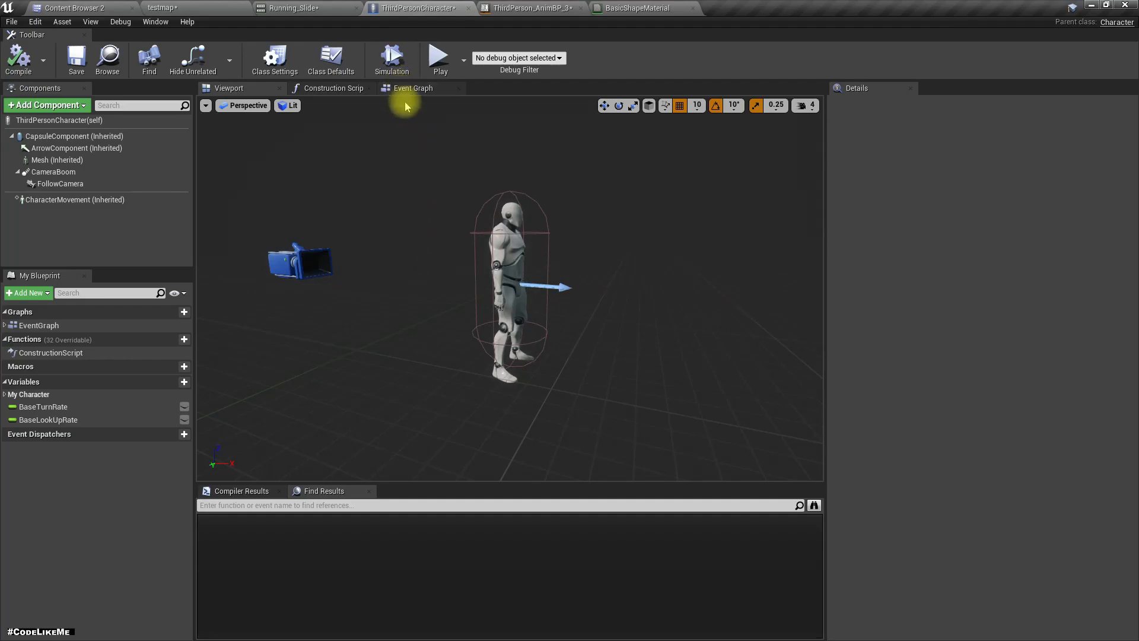
left_click(409, 88)
right_click_drag(462, 405, 385, 384)
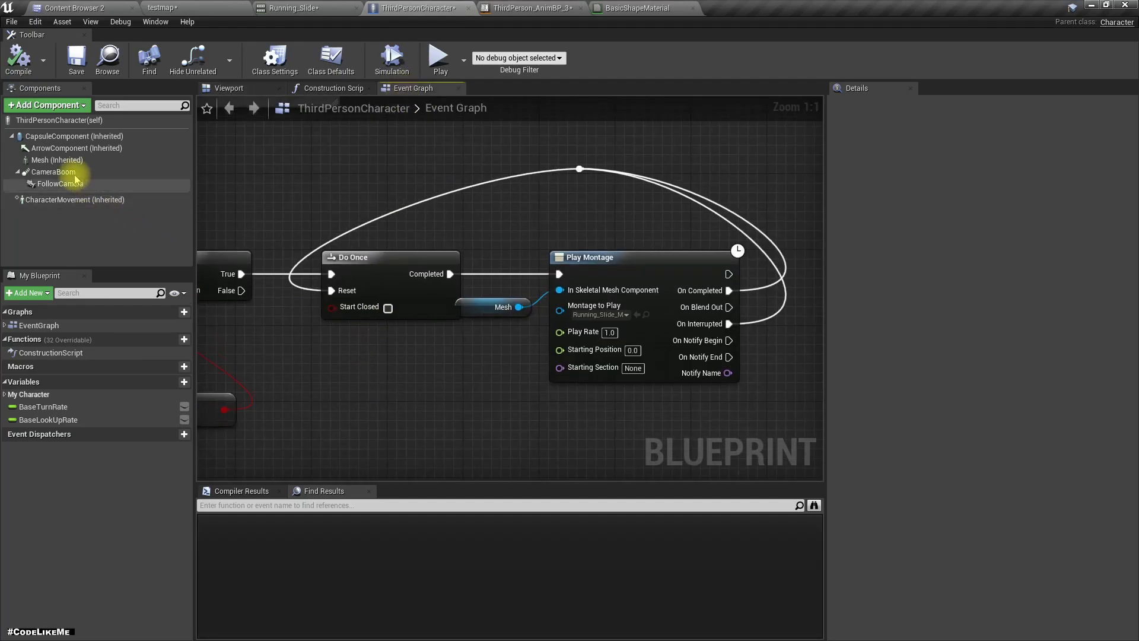
left_click(59, 201)
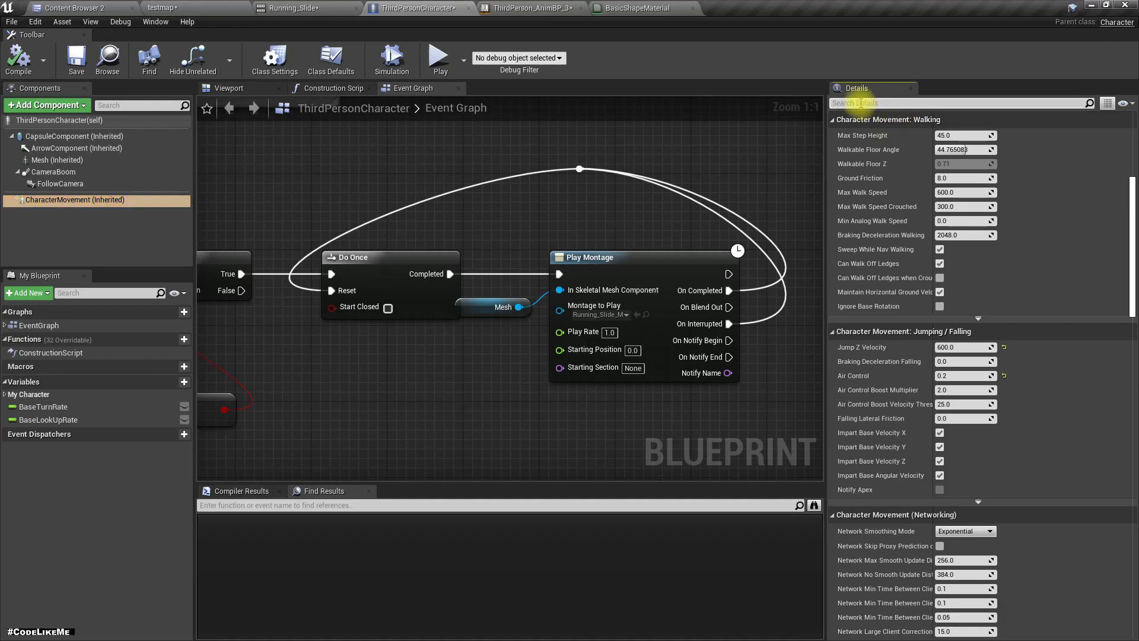
type("crou")
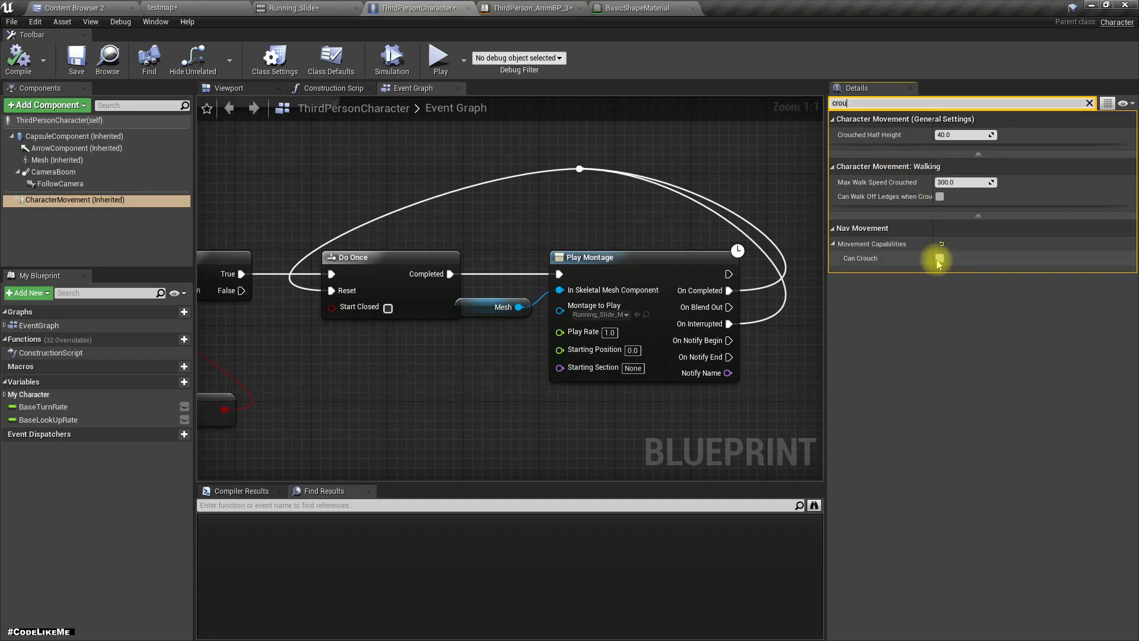
scroll(457, 385, "down", 2)
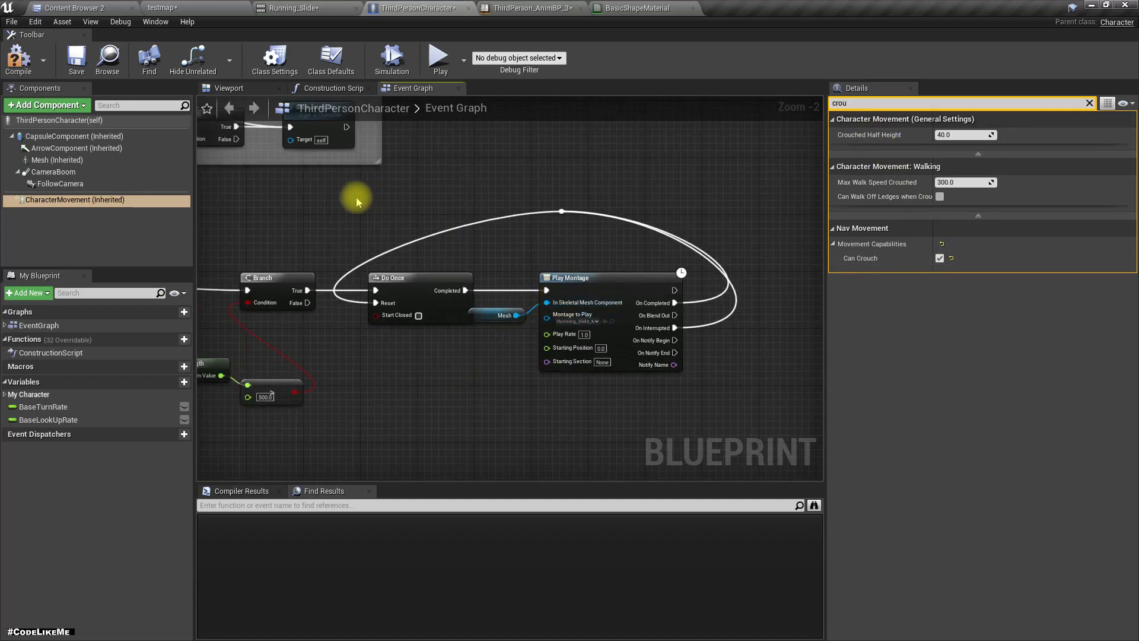
left_click_drag(736, 461, 732, 457)
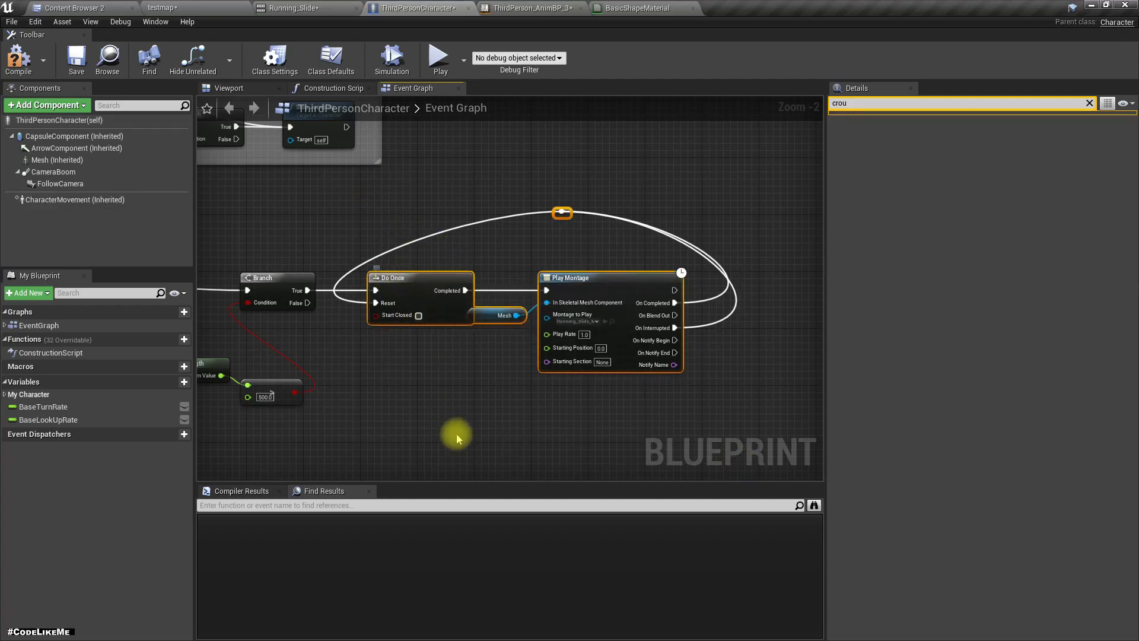
Insert a Crouch node between Do Once and Play Montage
left_click(467, 419)
right_click_drag(501, 286, 342, 261)
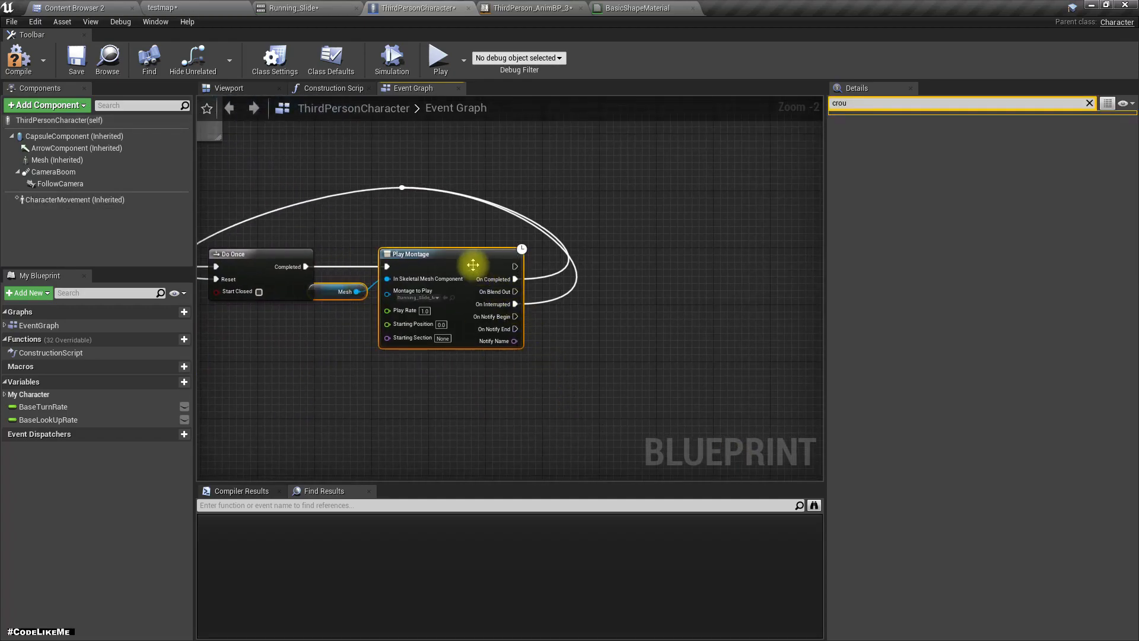
mouse_move(473, 265)
left_mouse_down()
mouse_move(611, 247)
mouse_move(636, 266)
left_mouse_up()
scroll(395, 297, "up", 2)
right_click_drag(396, 296, 469, 315)
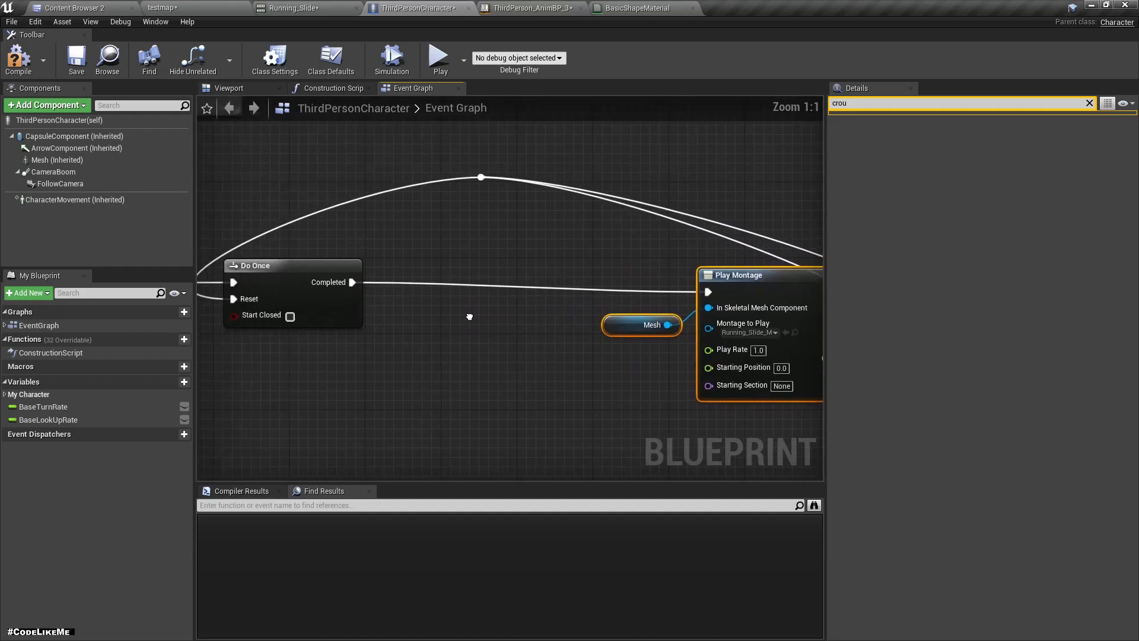
left_click_drag(384, 283, 383, 283)
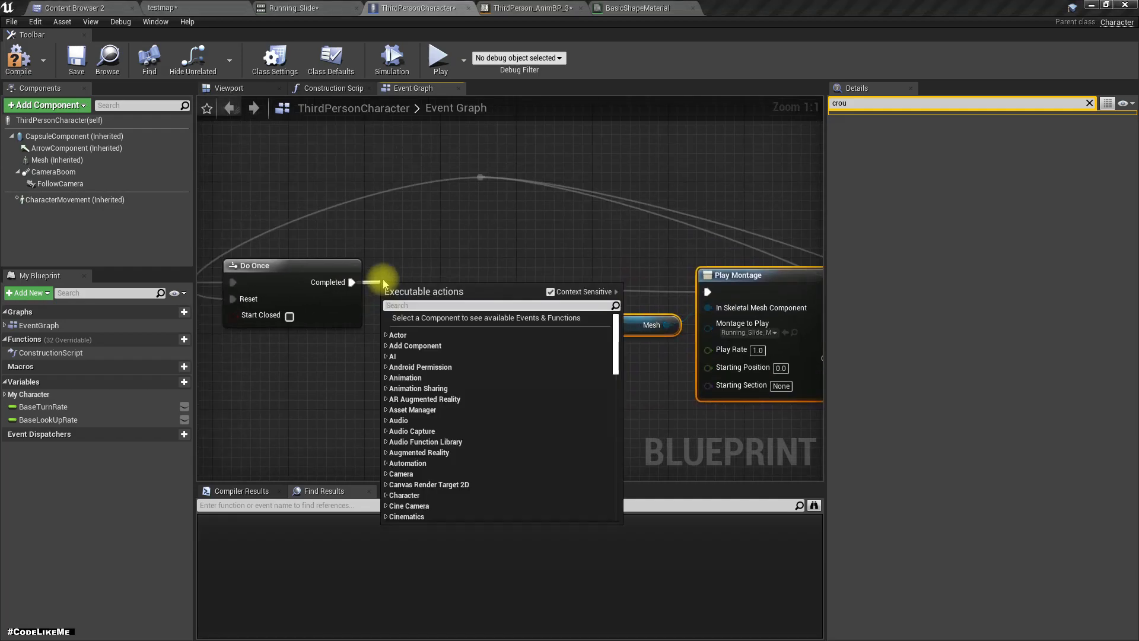
type("crouch")
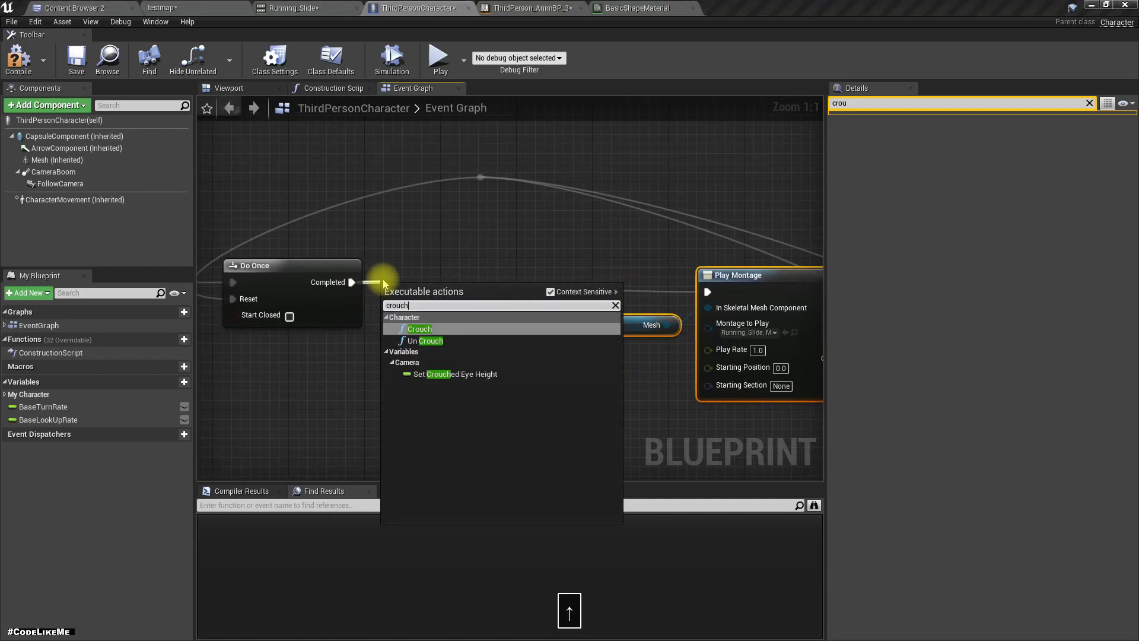
key("Return")
left_click_drag(414, 308, 423, 290)
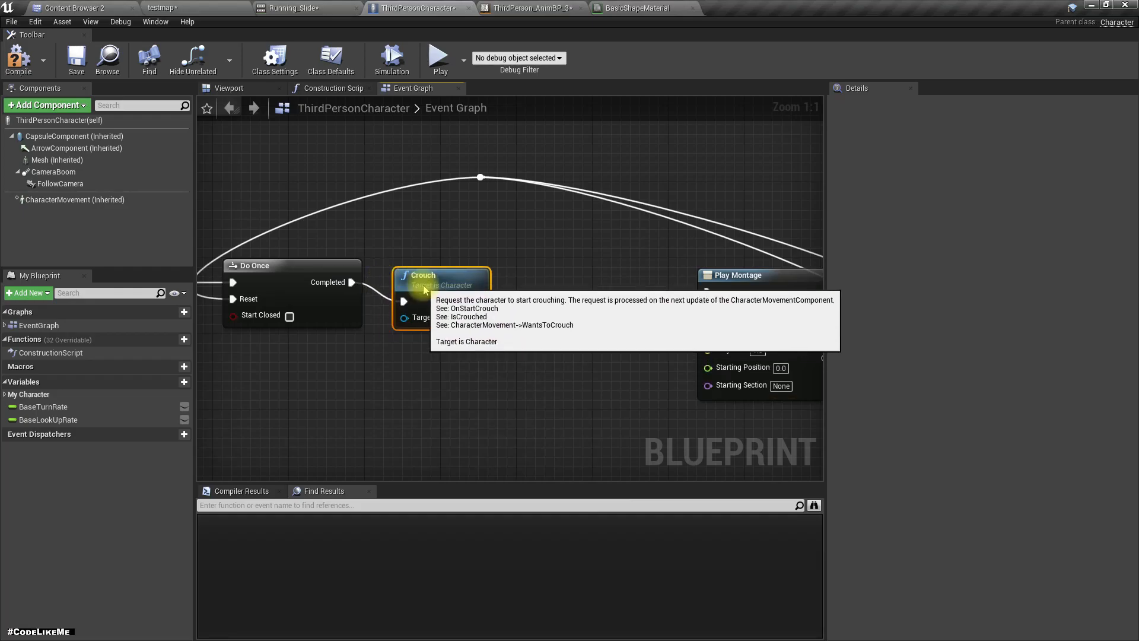
Add an Un Crouch node called from Play Montage's On Interrupted output
right_click_drag(534, 396, 606, 375)
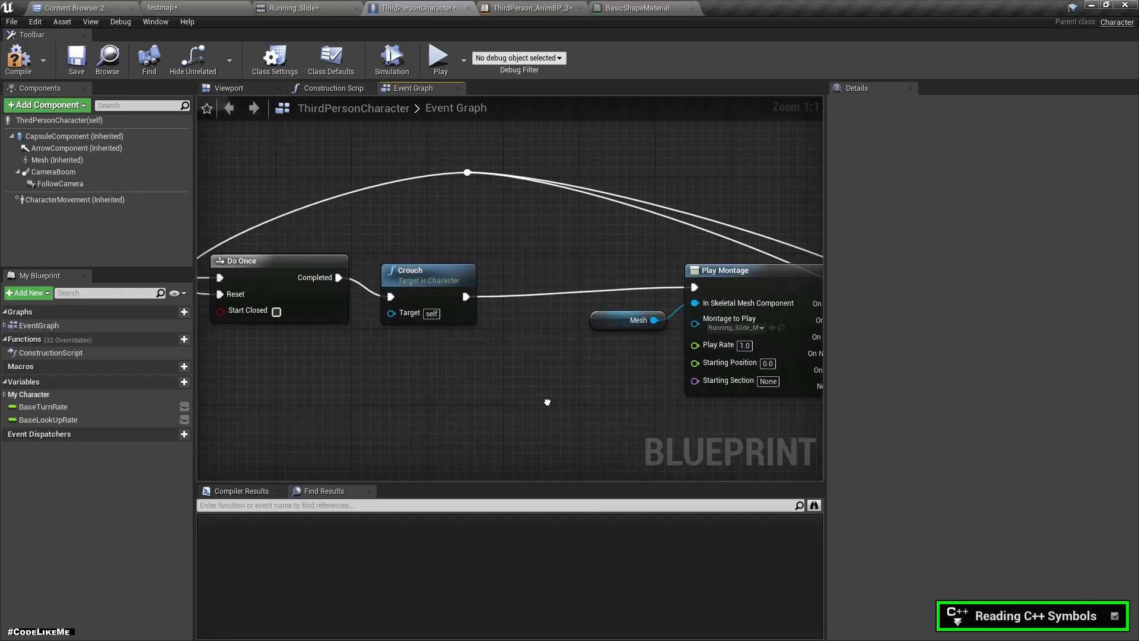
mouse_move(381, 214)
right_mouse_down()
mouse_move(601, 279)
mouse_move(745, 216)
mouse_move(422, 294)
right_mouse_up()
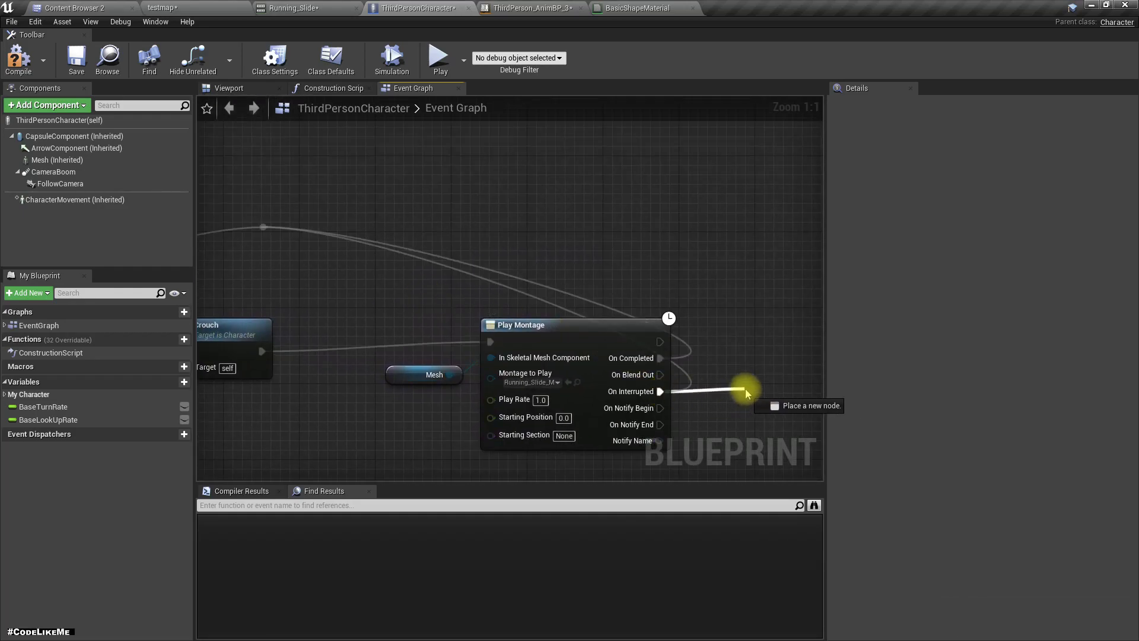
left_click_drag(747, 389, 747, 390)
type("uncrou")
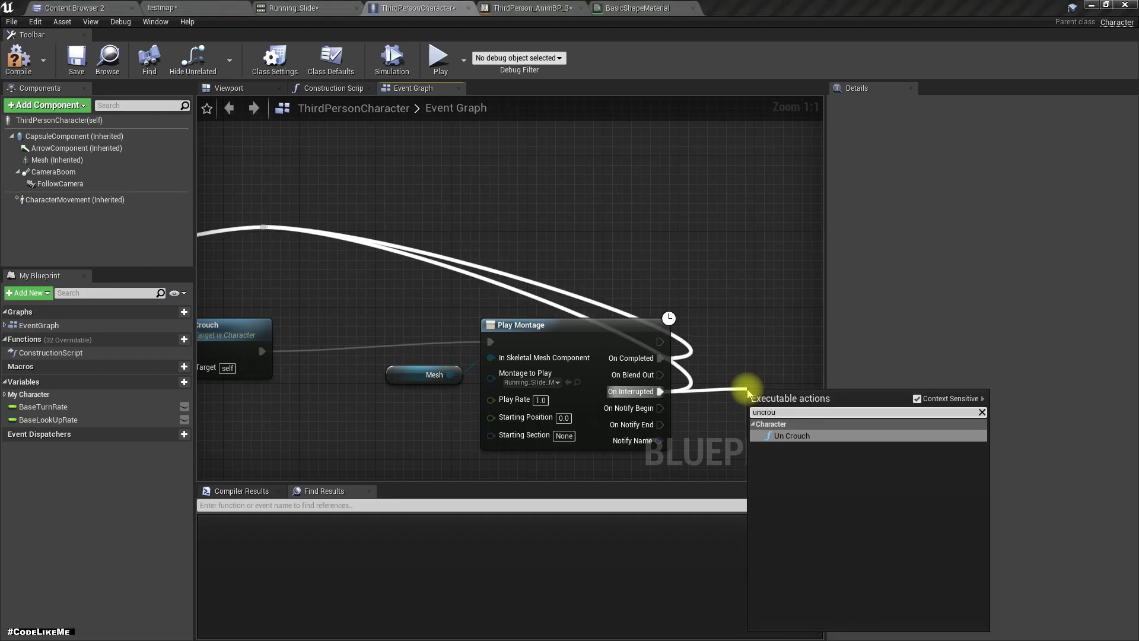
key("Return")
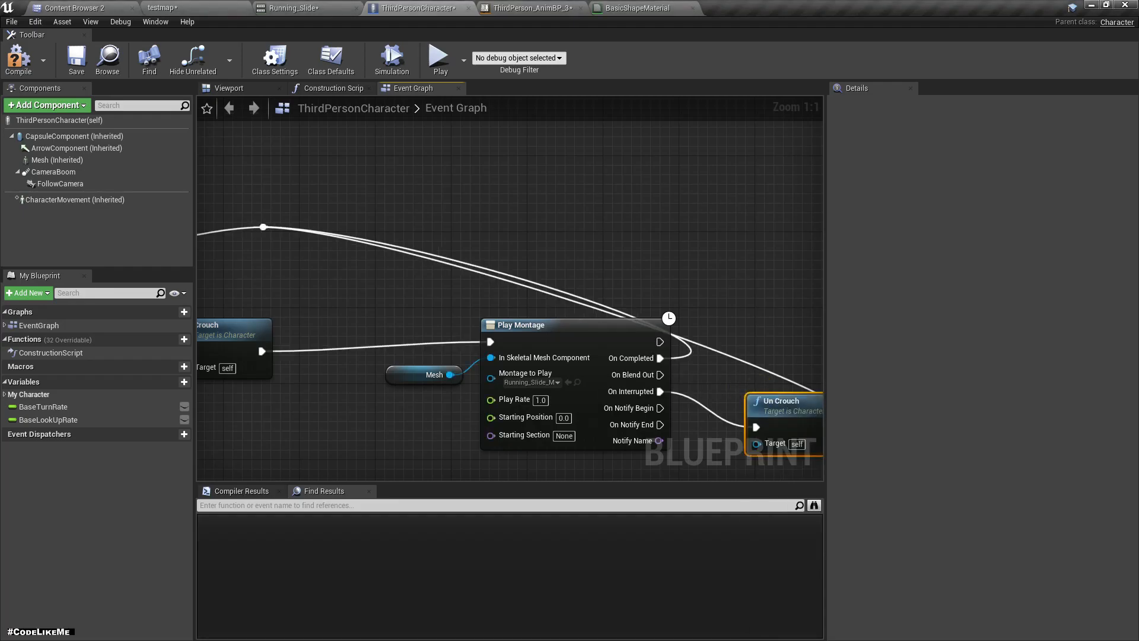
left_click_drag(747, 389, 628, 359)
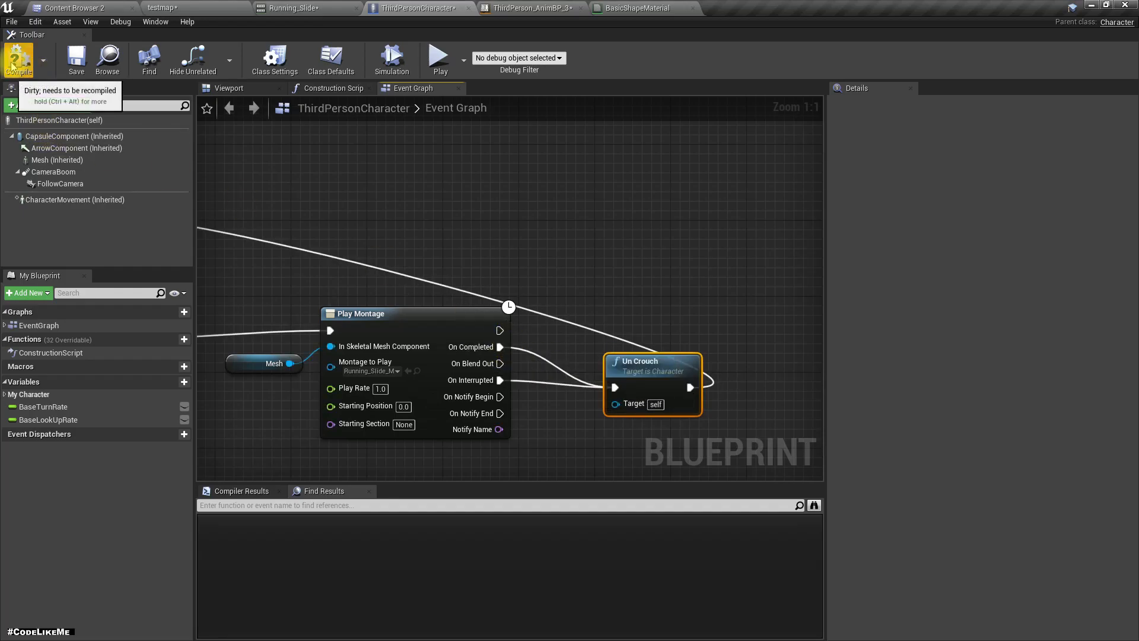
left_click(92, 8)
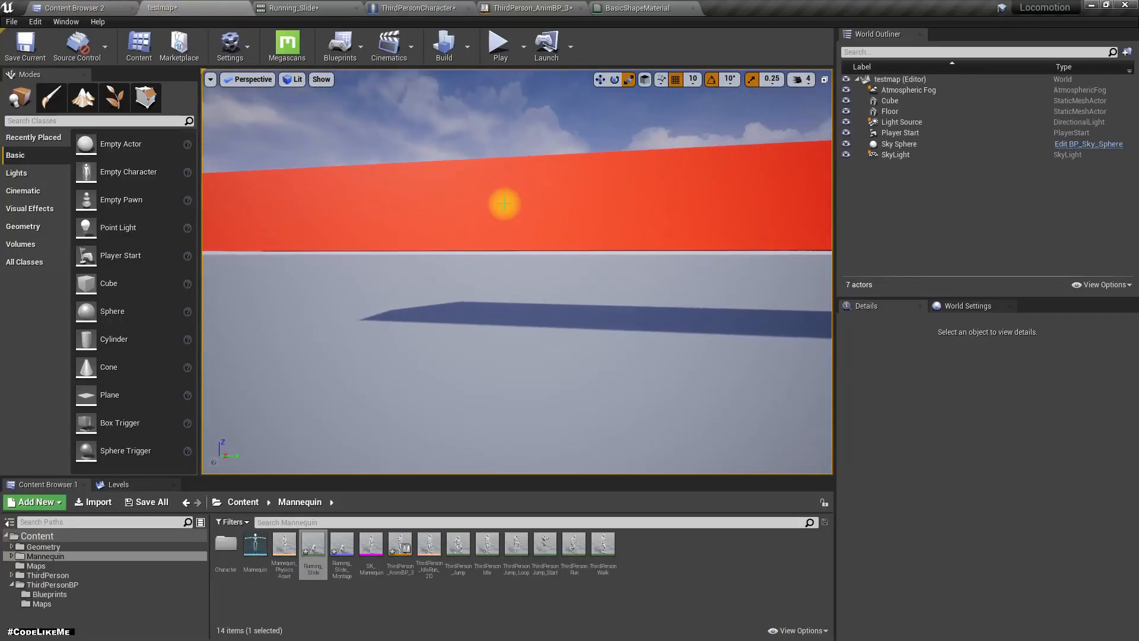
key("alt+p")
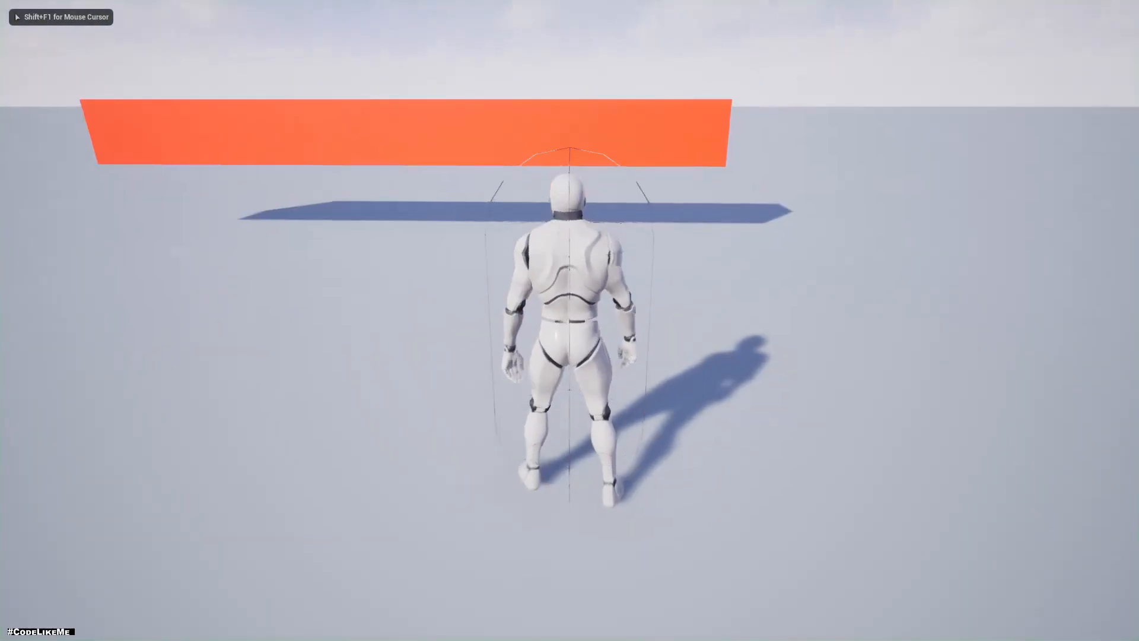
key("w")
key("c")
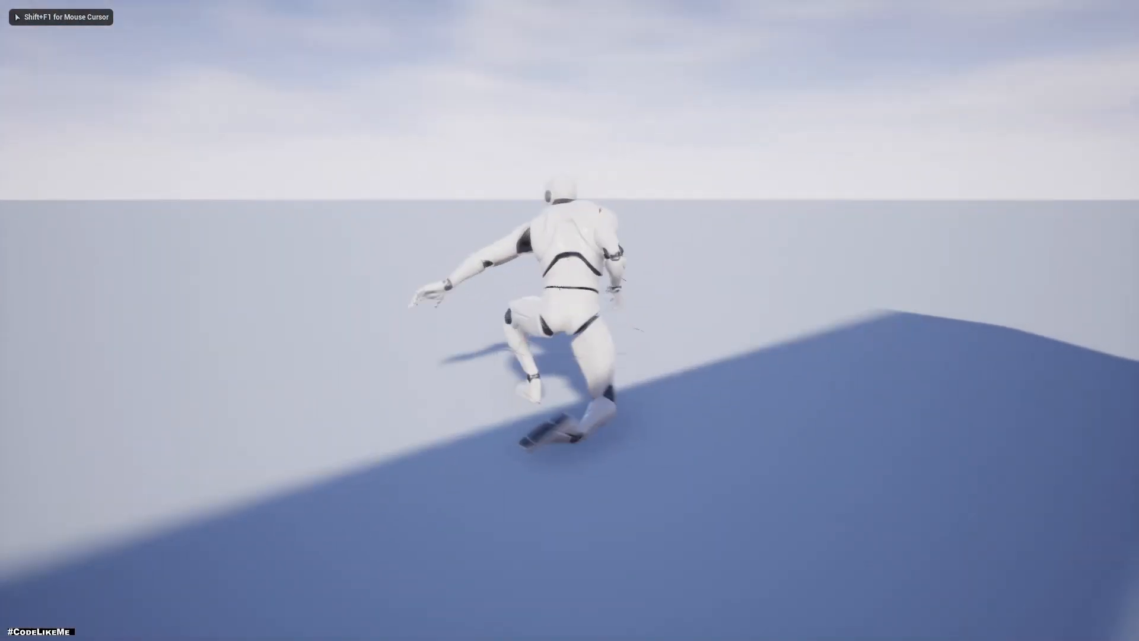
key("w")
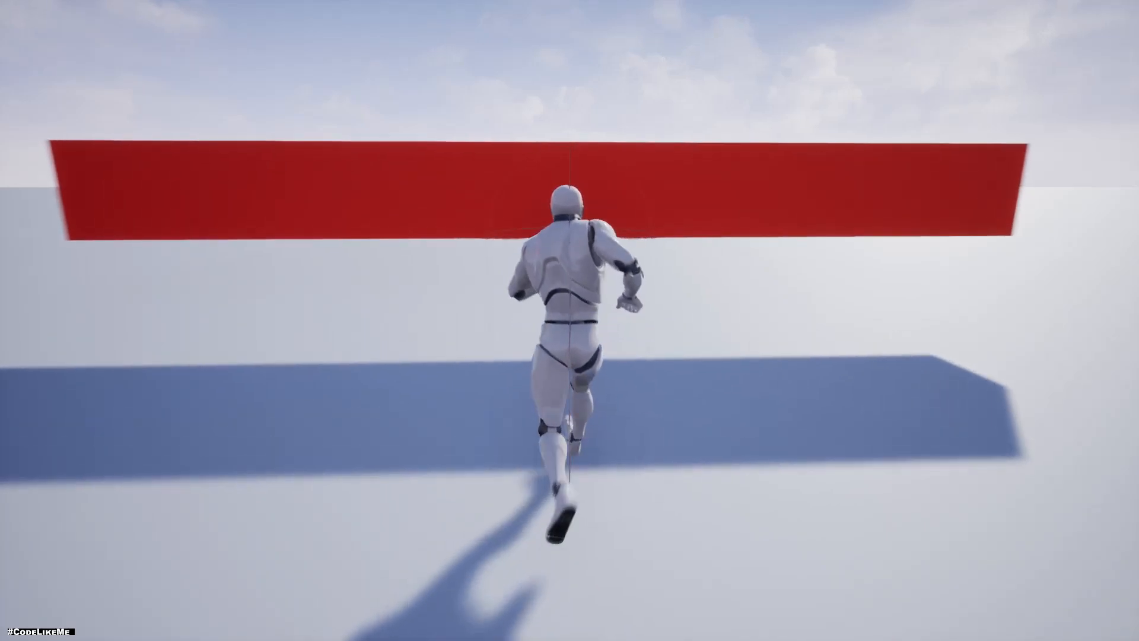
key("c")
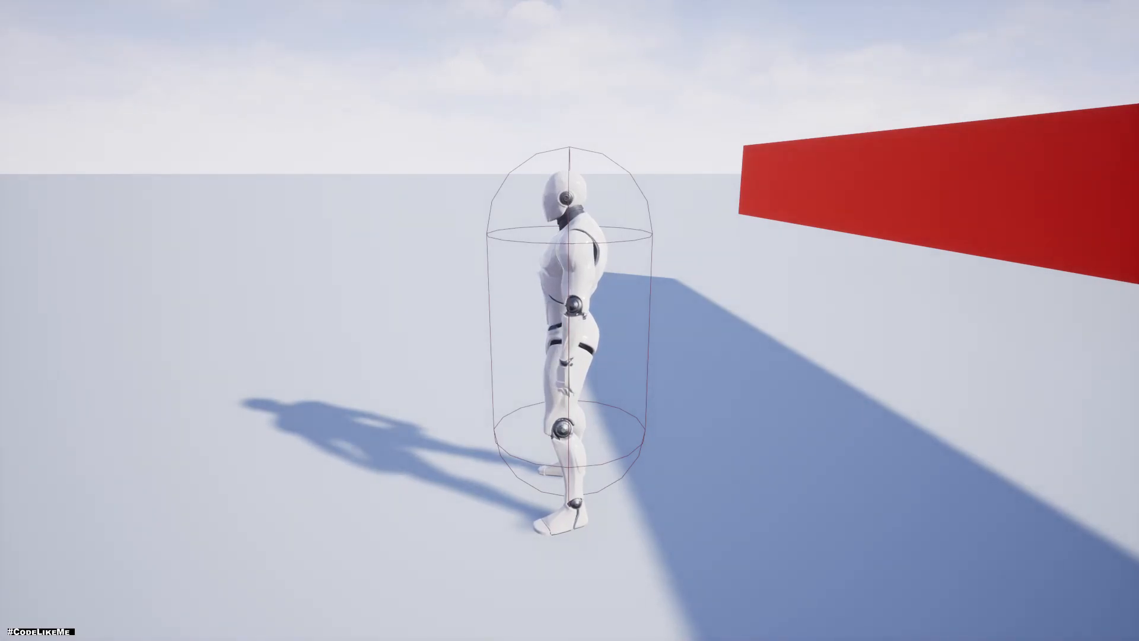
key("Escape")
Set the CapsuleComponent's Rendering Hidden in Game back on
left_click(424, 6)
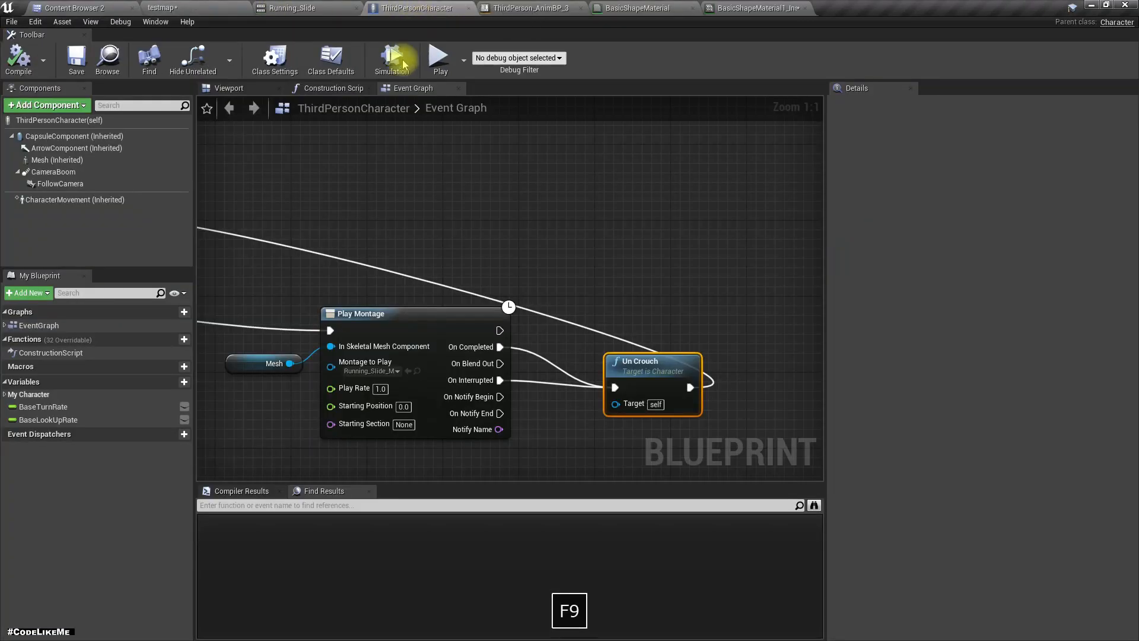
left_click(56, 160)
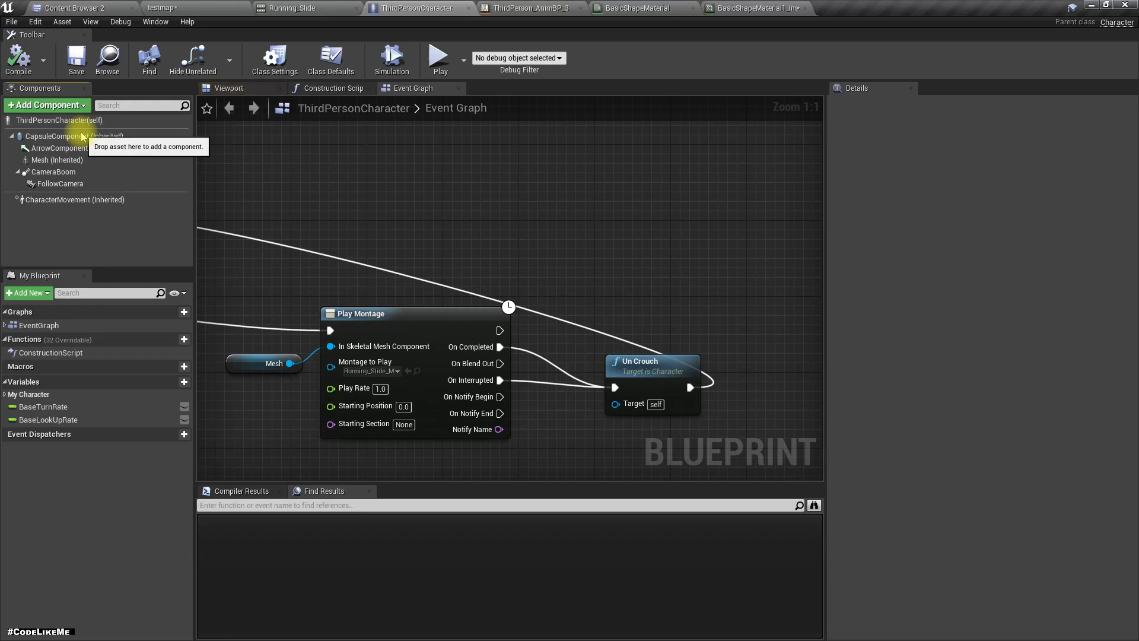
left_click(74, 136)
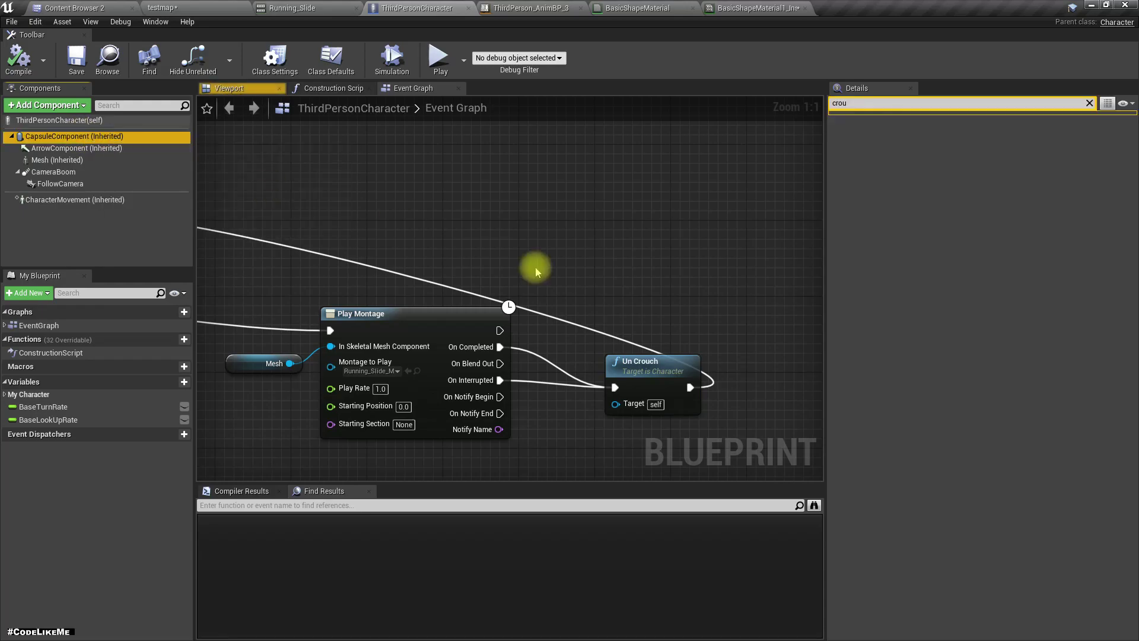
left_click(1089, 104)
scroll(941, 433, "down", 5)
scroll(943, 409, "down", 2)
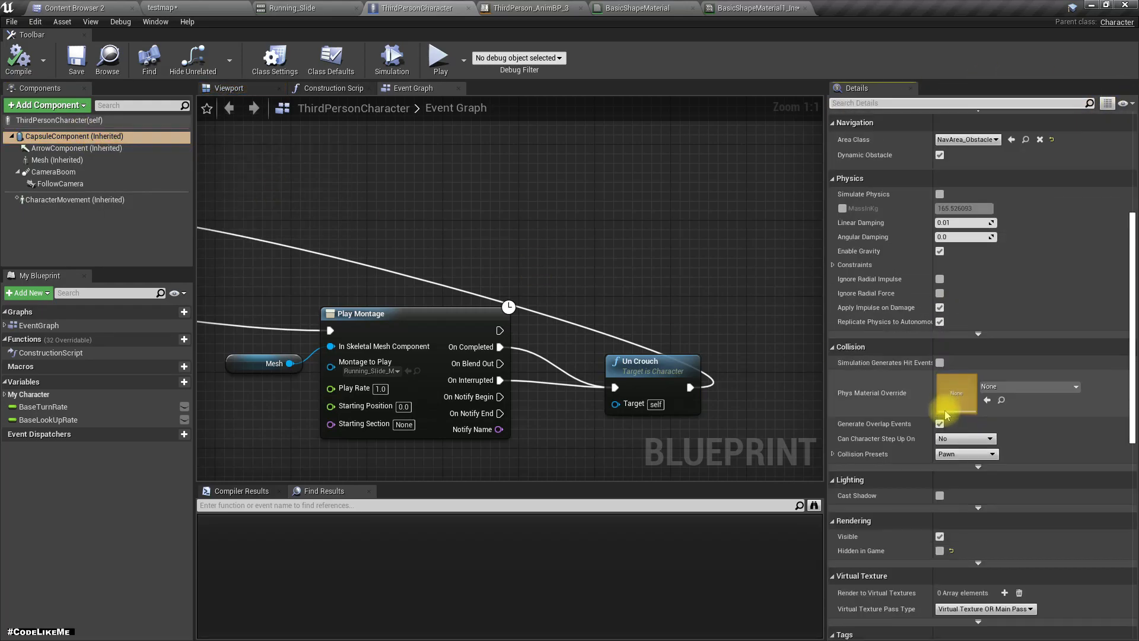
scroll(942, 445, "down", 3)
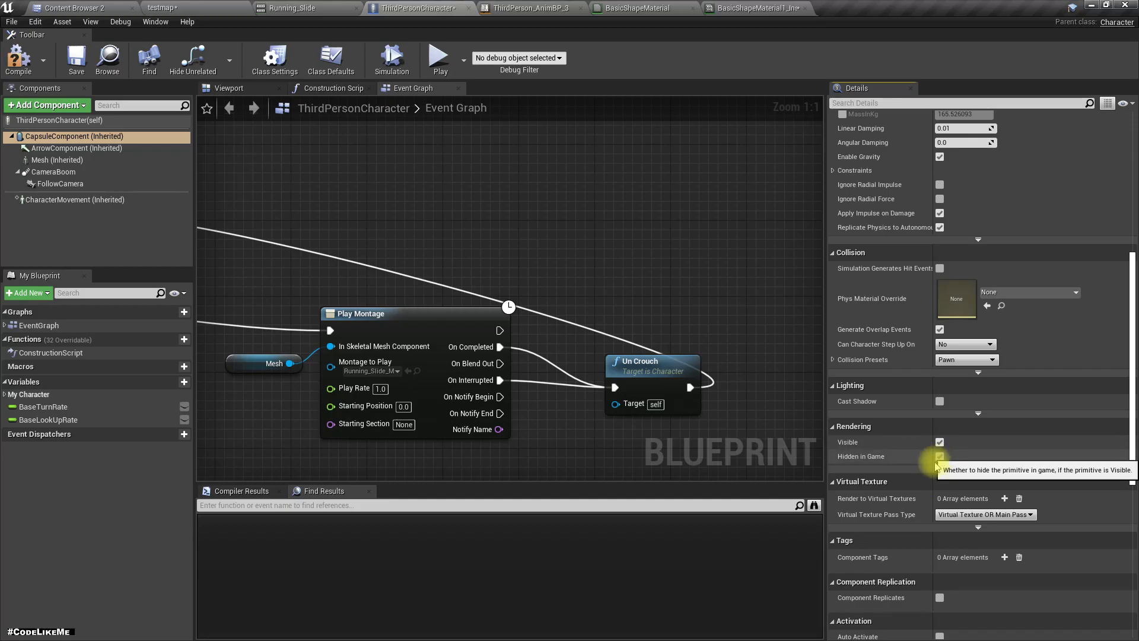
Return to the testmap level editor
left_click(19, 59)
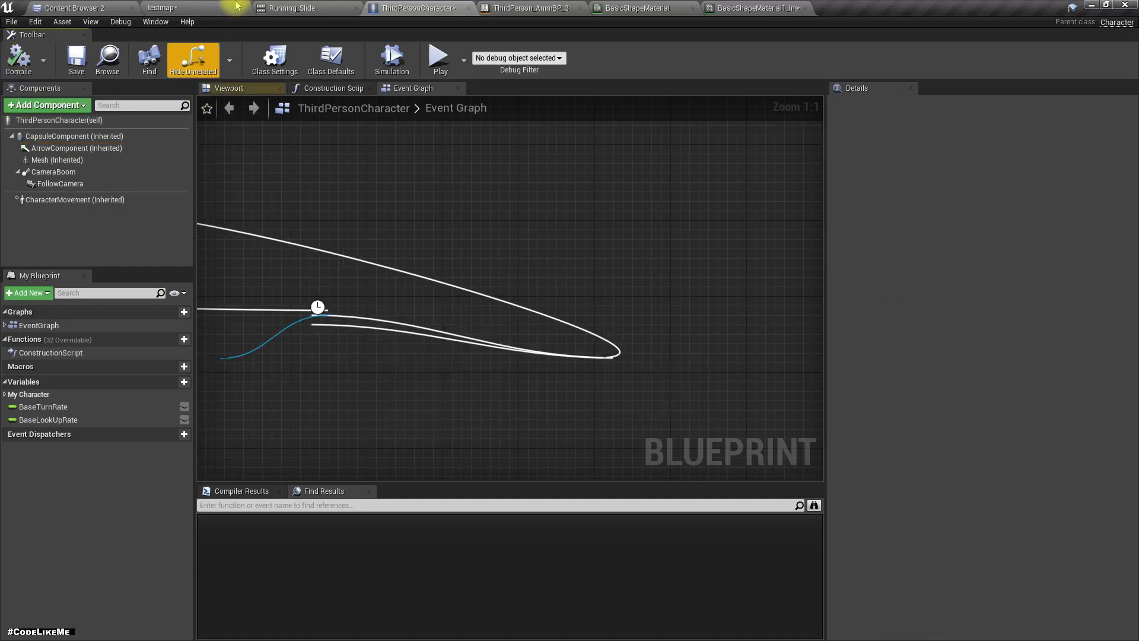
left_click(162, 7)
Maximise the viewport with F11 and launch a play session of the level
key("F11")
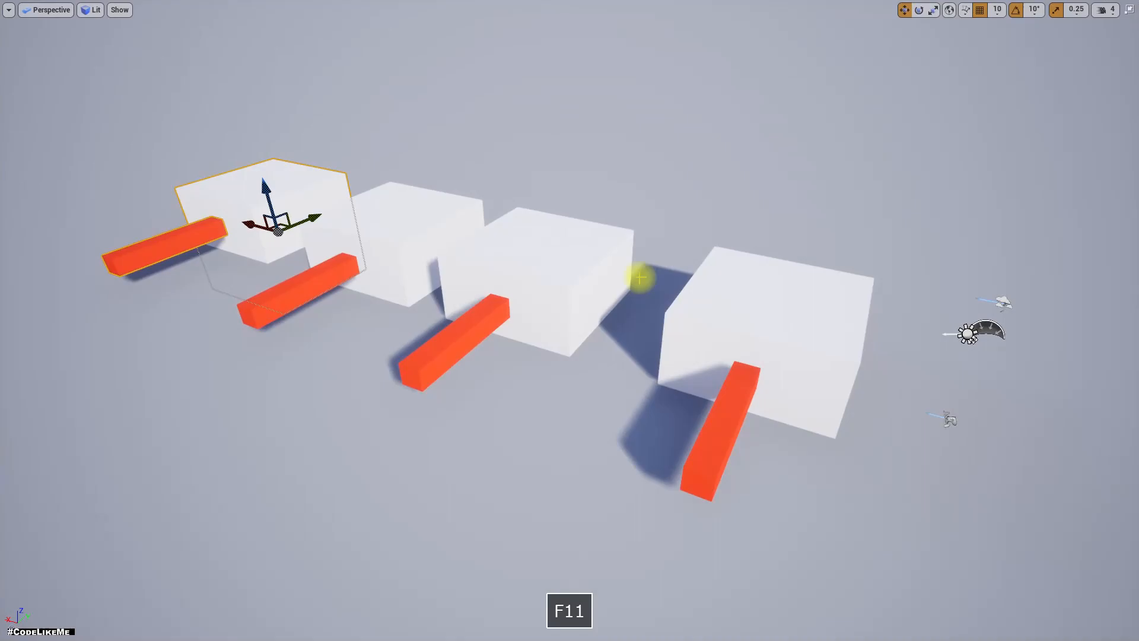
key("alt+p")
key("a")
Run the course, crouching at each red bar so the mannequin slides beneath all of them
key("w")
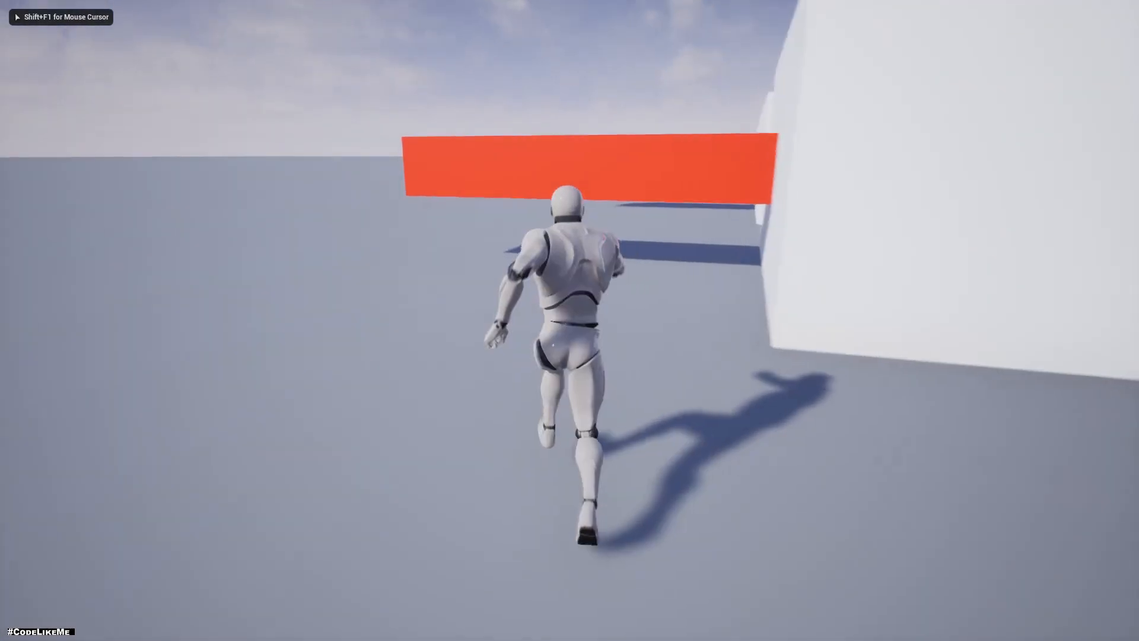
key("c")
key("w")
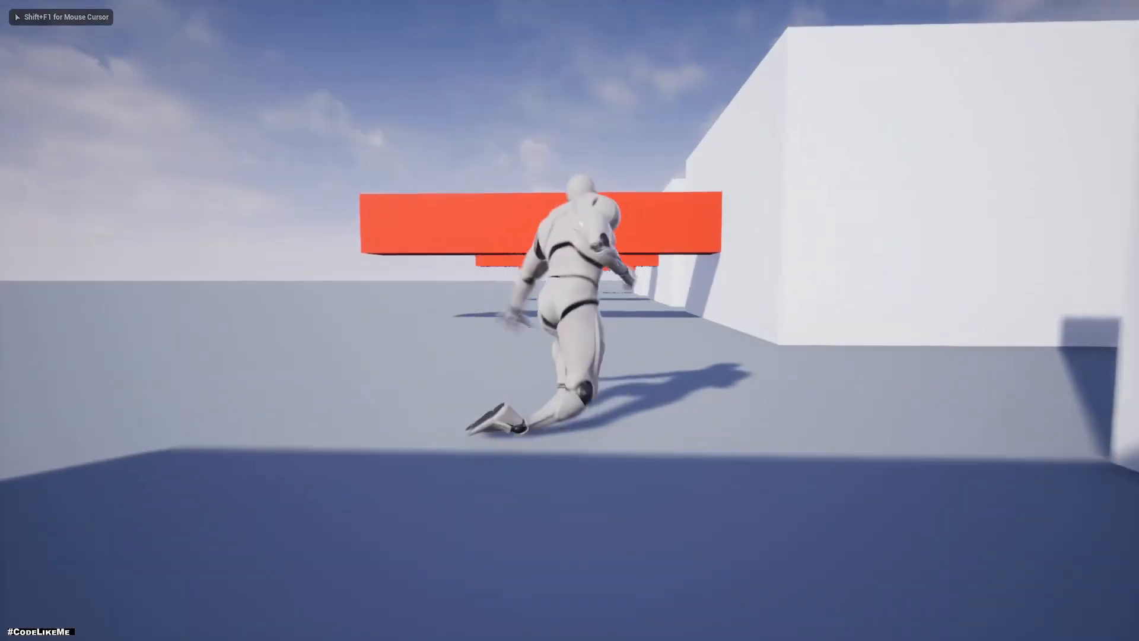
key("c")
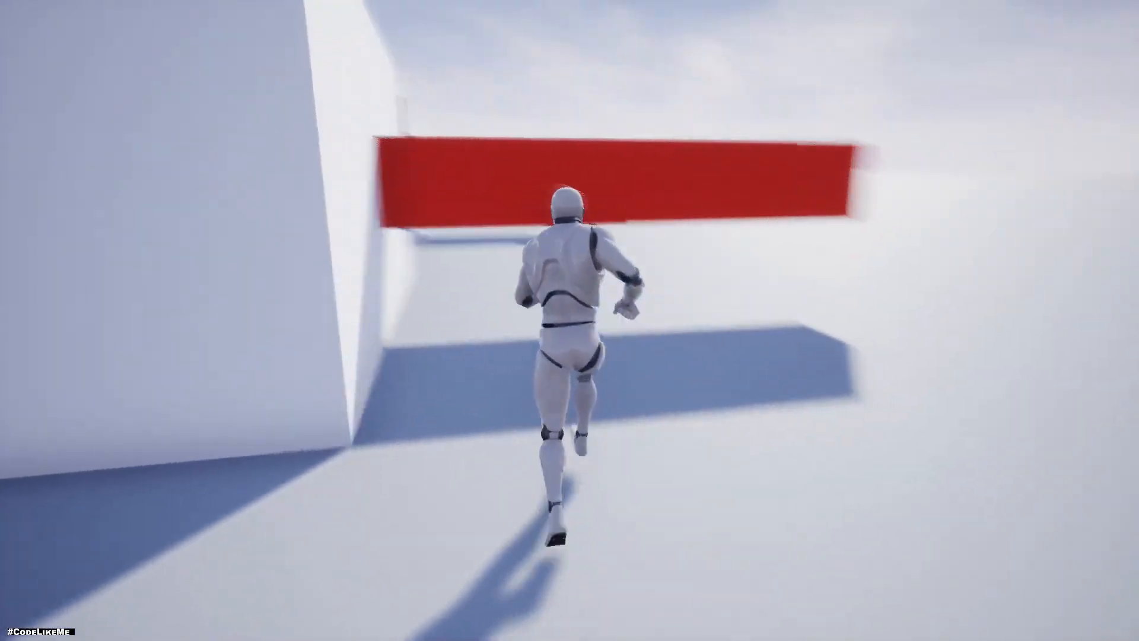
key("c")
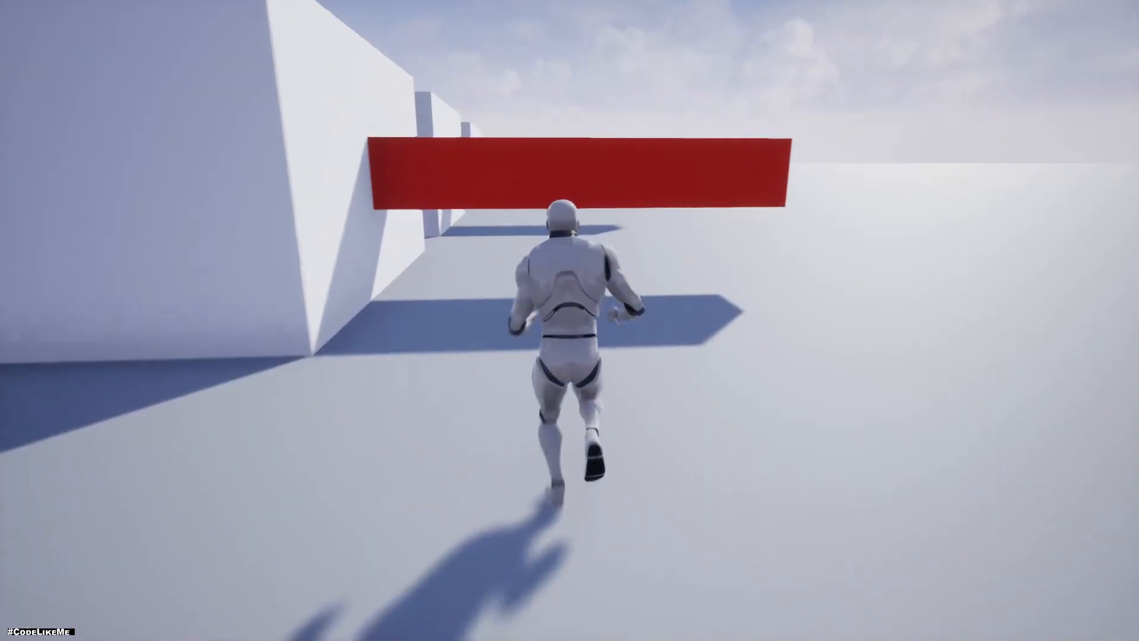
key("c")
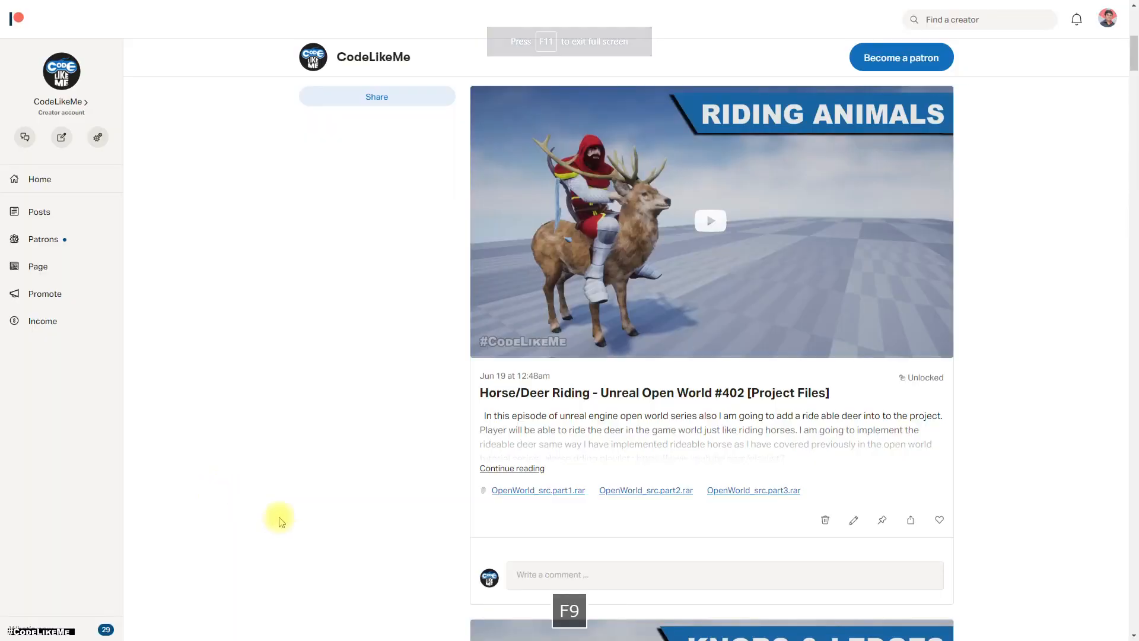
scroll(279, 520, "down", 2)
scroll(330, 415, "down", 3)
scroll(535, 534, "down", 3)
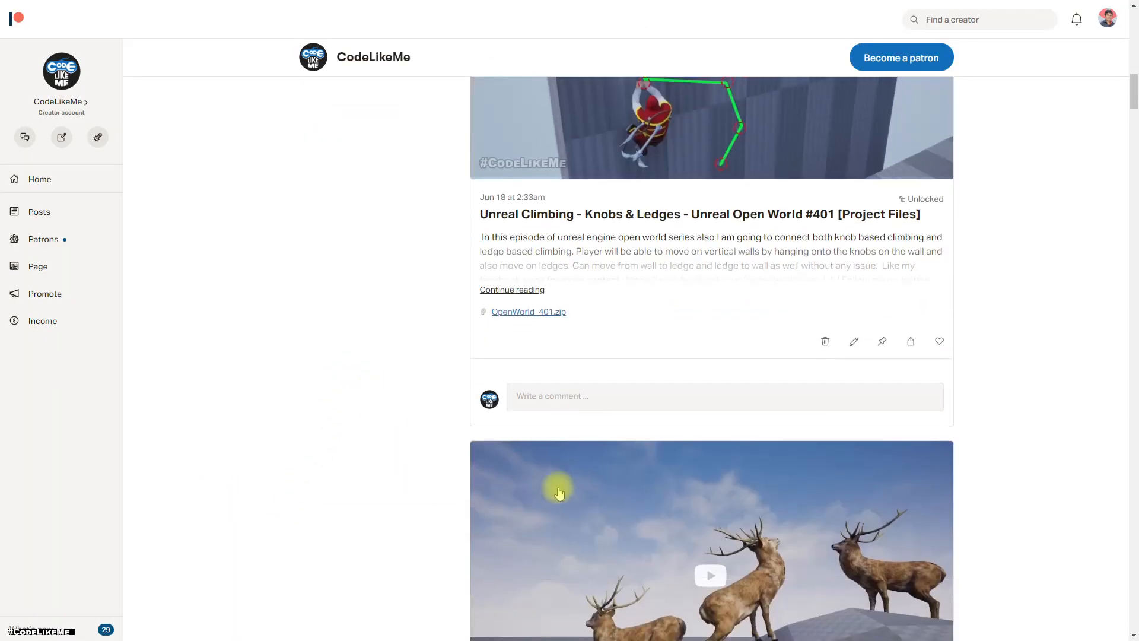
scroll(546, 486, "down", 3)
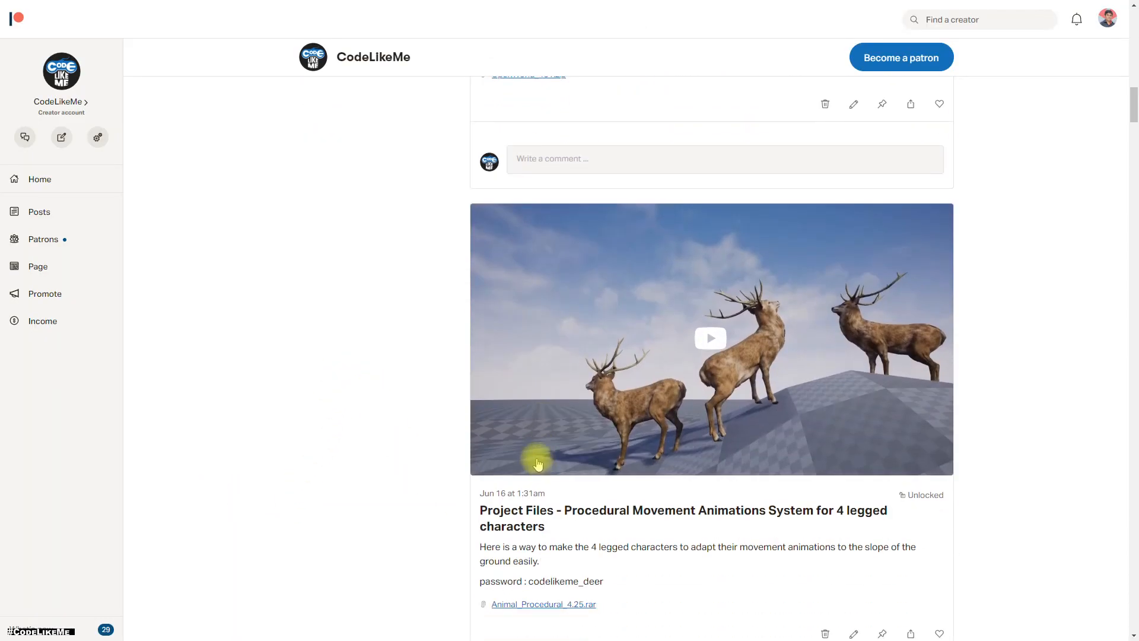
scroll(533, 455, "down", 1)
scroll(523, 447, "down", 3)
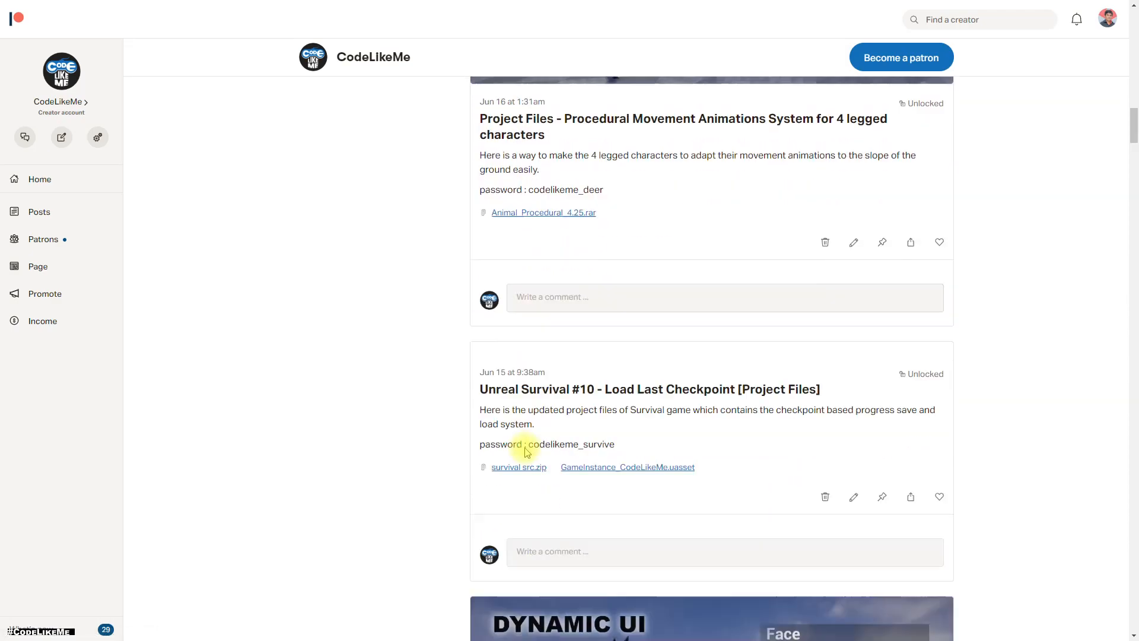
scroll(526, 445, "down", 2)
scroll(525, 448, "down", 2)
scroll(527, 450, "down", 5)
scroll(524, 450, "down", 5)
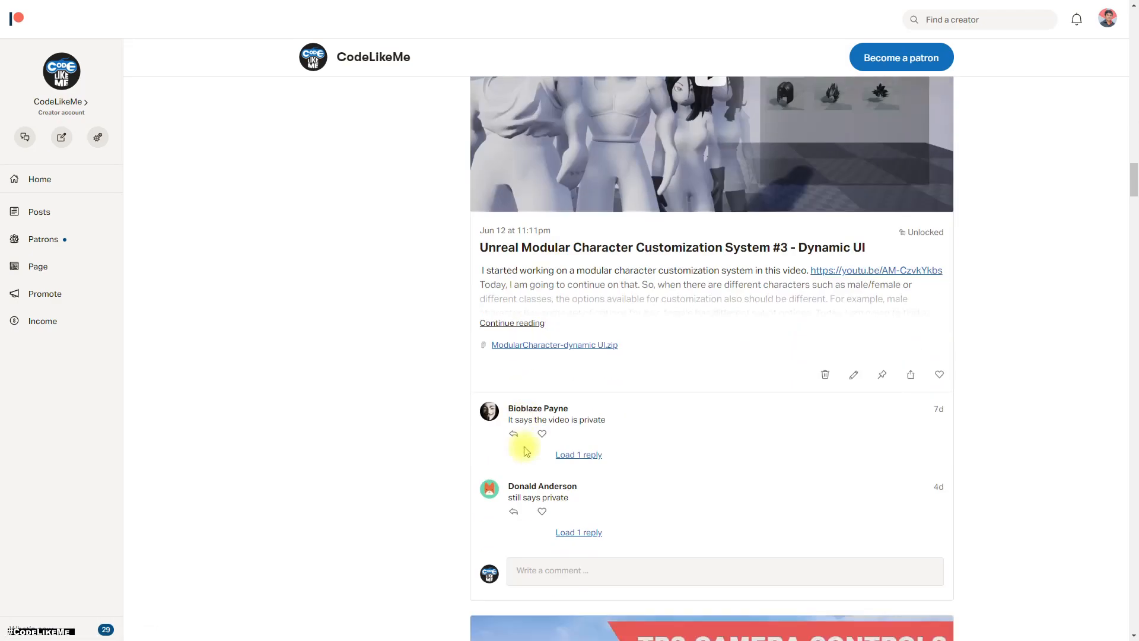
scroll(518, 448, "down", 4)
scroll(516, 448, "down", 4)
scroll(515, 446, "down", 4)
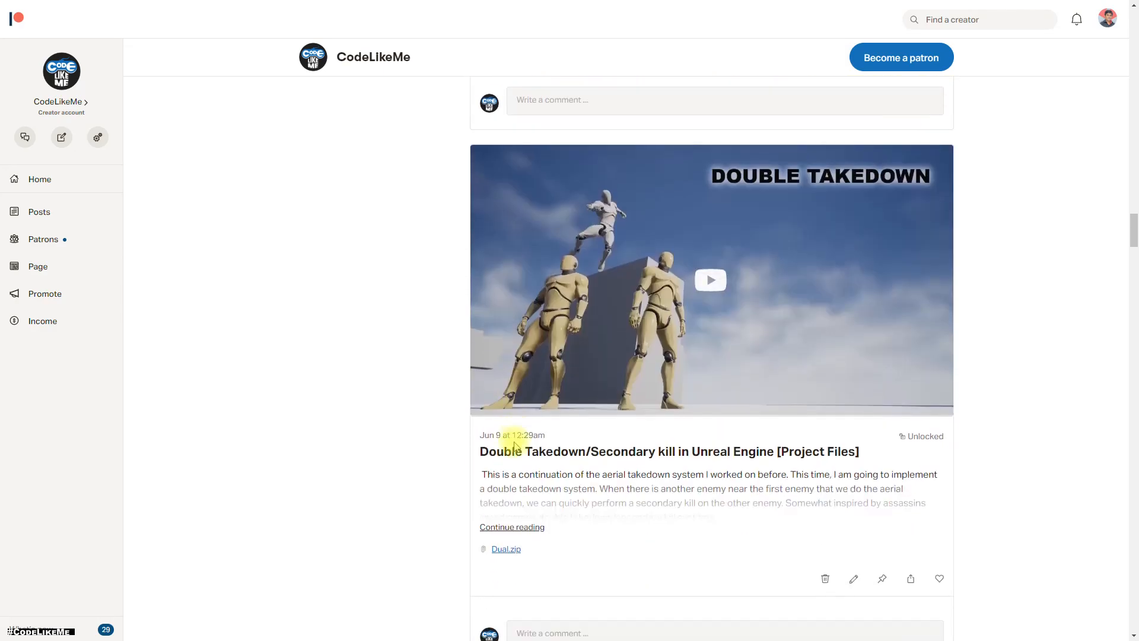
scroll(507, 445, "down", 2)
scroll(504, 448, "down", 2)
scroll(485, 472, "down", 2)
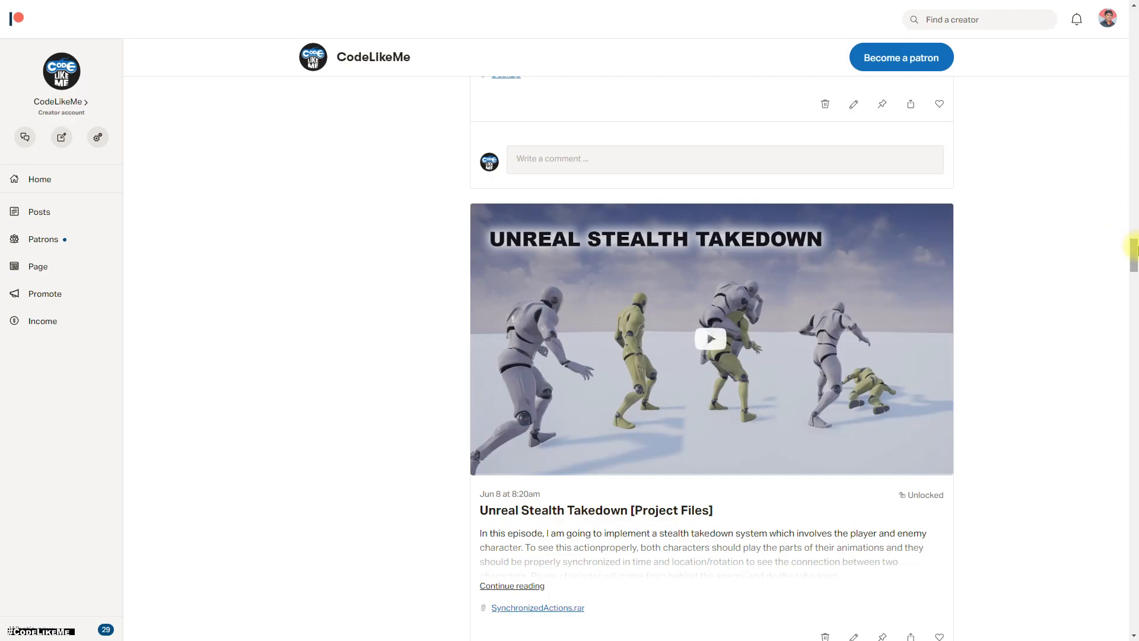
left_click_drag(1135, 249, 1131, 343)
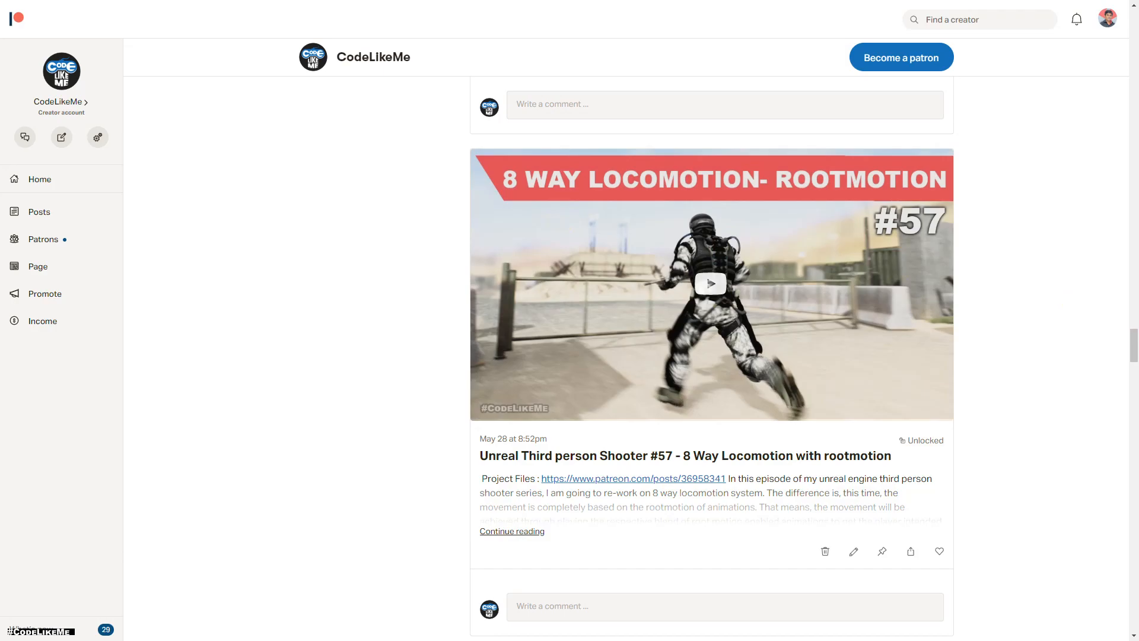